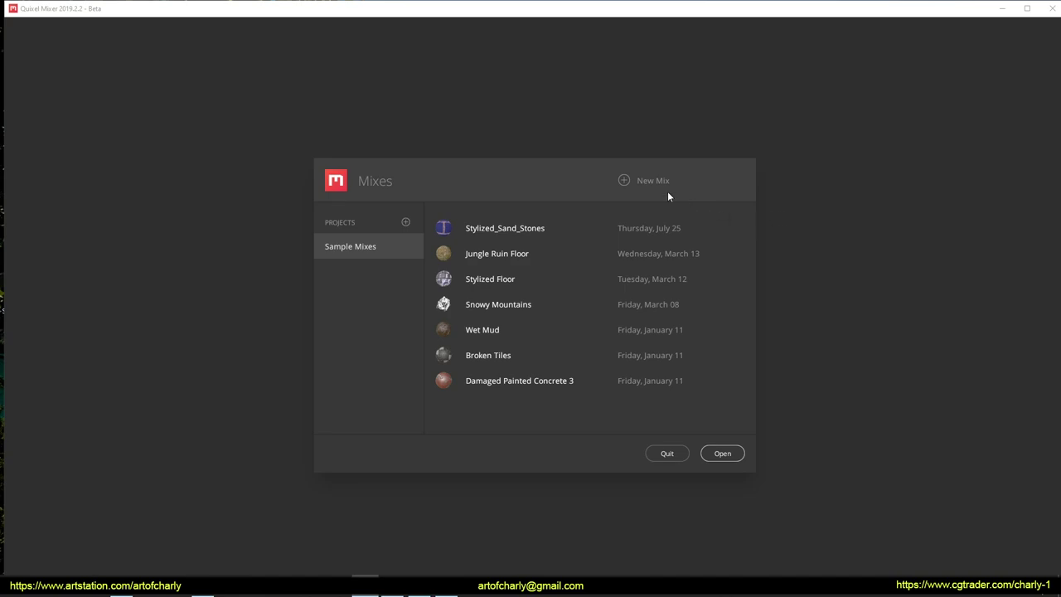
Create a new specular mix named 'frozen'
{"action": "left_click", "coordinate": [640, 181]}
{"action": "left_click", "coordinate": [532, 275]}
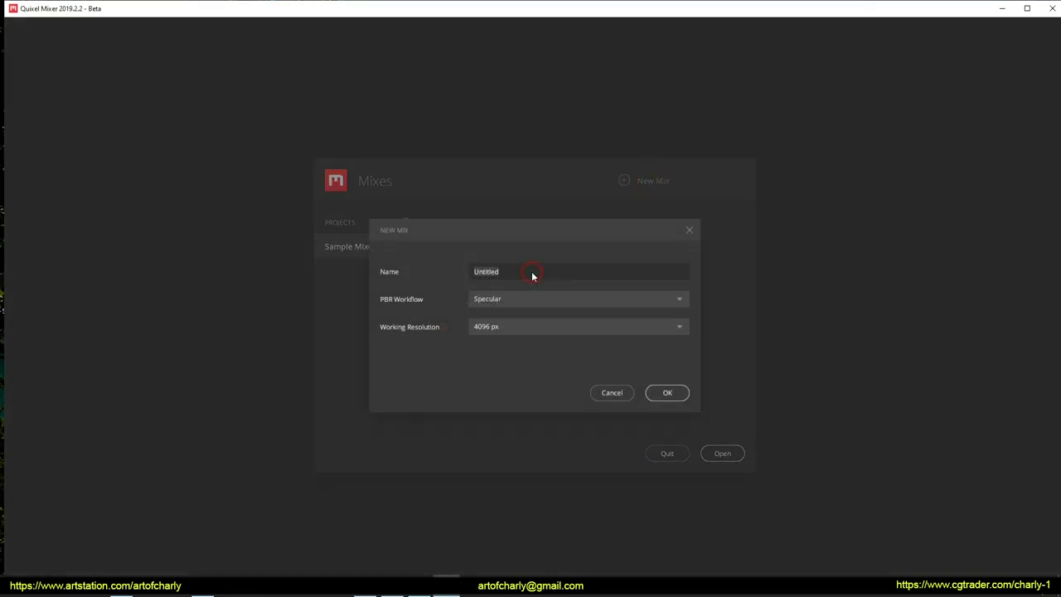
{"action": "type", "text": "frozen"}
{"action": "left_click", "coordinate": [659, 395]}
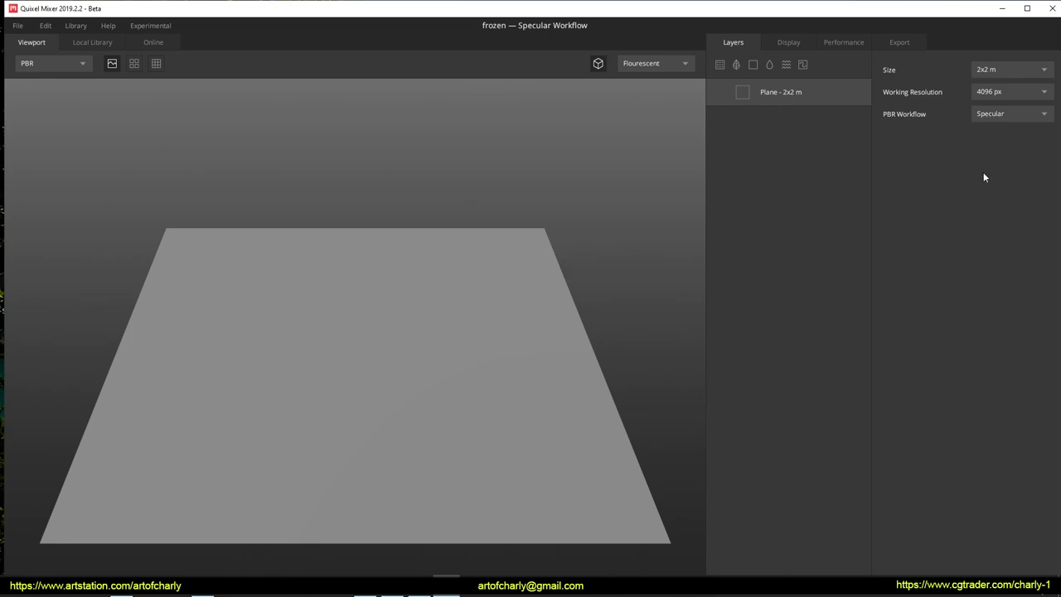
Keep the working resolution and set the plane size to 4x4 m
{"action": "left_click", "coordinate": [1001, 93]}
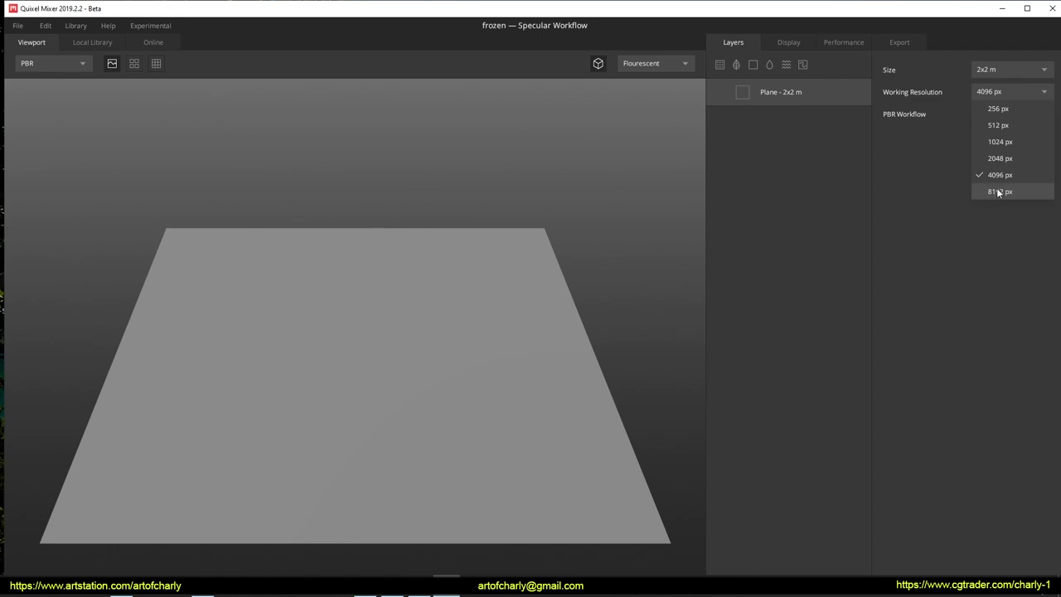
{"action": "left_click", "coordinate": [915, 159]}
{"action": "left_click", "coordinate": [984, 71]}
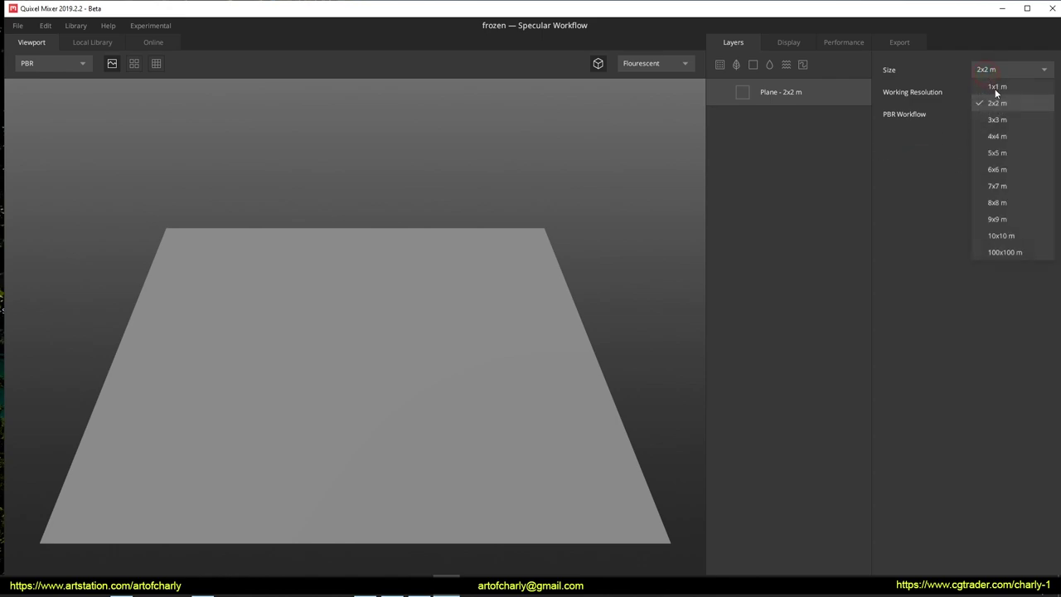
{"action": "left_click", "coordinate": [1002, 135]}
{"action": "scroll", "coordinate": [477, 290], "scroll_direction": "up", "scroll_amount": 3}
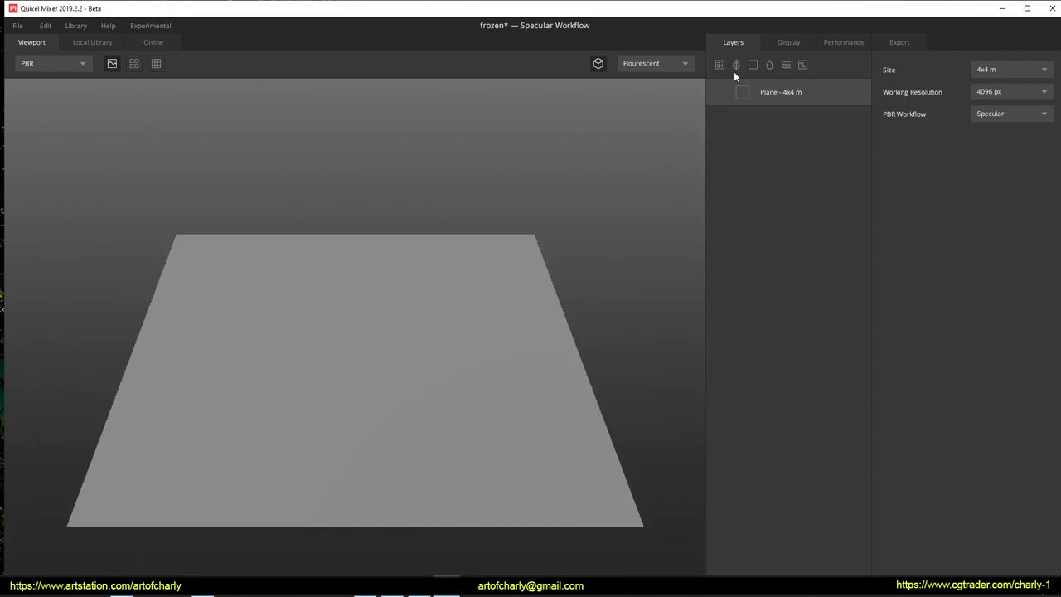
Add a paint layer and load heightmap.exr into its Displacement channel
{"action": "left_click", "coordinate": [802, 66]}
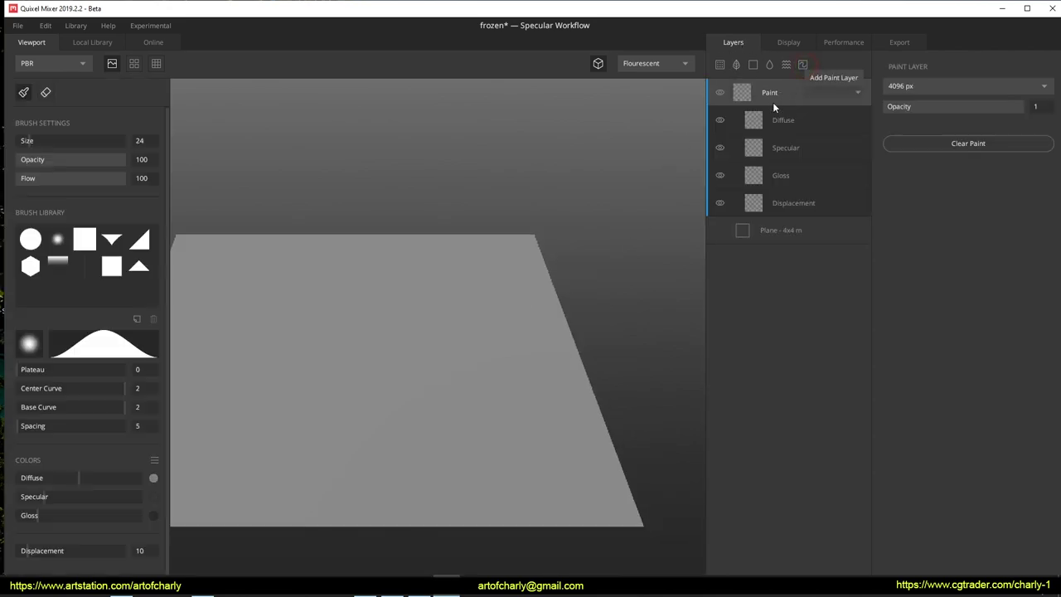
{"action": "left_click", "coordinate": [794, 202]}
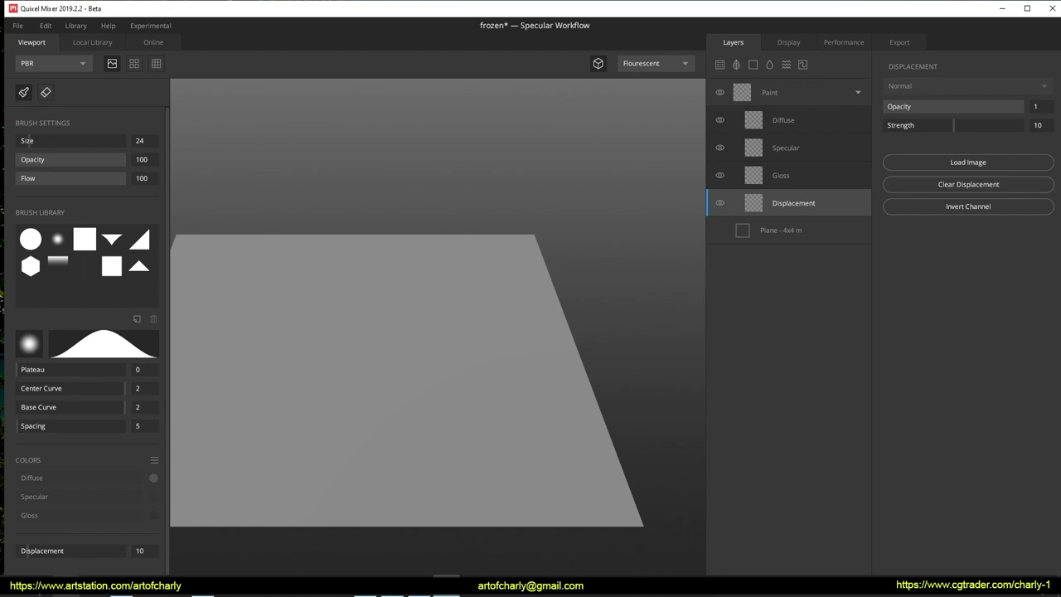
{"action": "left_click", "coordinate": [949, 162]}
{"action": "left_click_drag", "start_coordinate": [146, 264], "coordinate": [159, 263]}
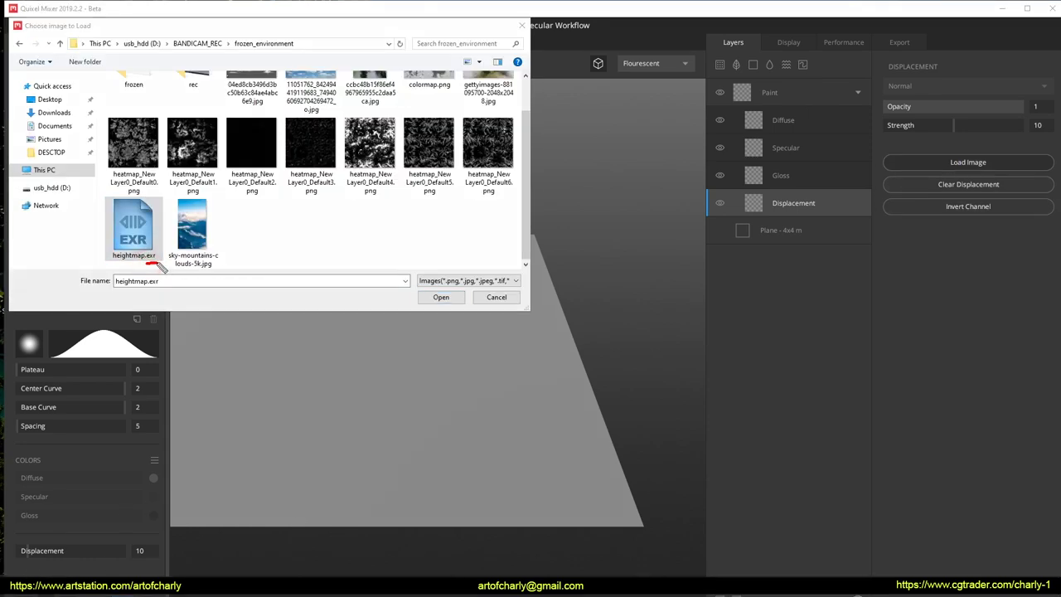
{"action": "left_click", "coordinate": [441, 297]}
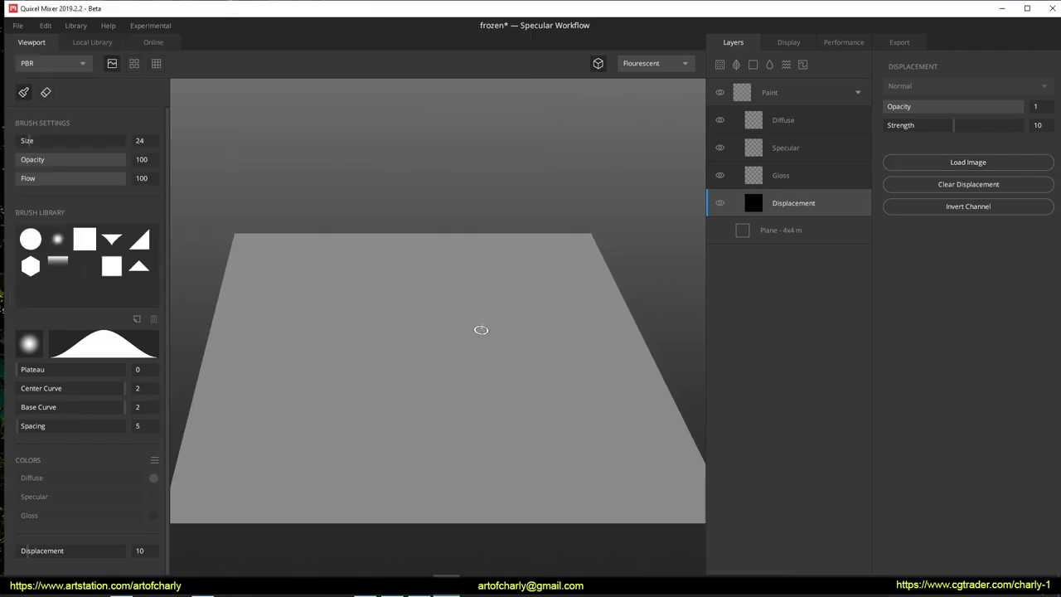
{"action": "left_click_drag", "start_coordinate": [358, 253], "coordinate": [550, 418]}
{"action": "left_click_drag", "start_coordinate": [490, 268], "coordinate": [360, 390]}
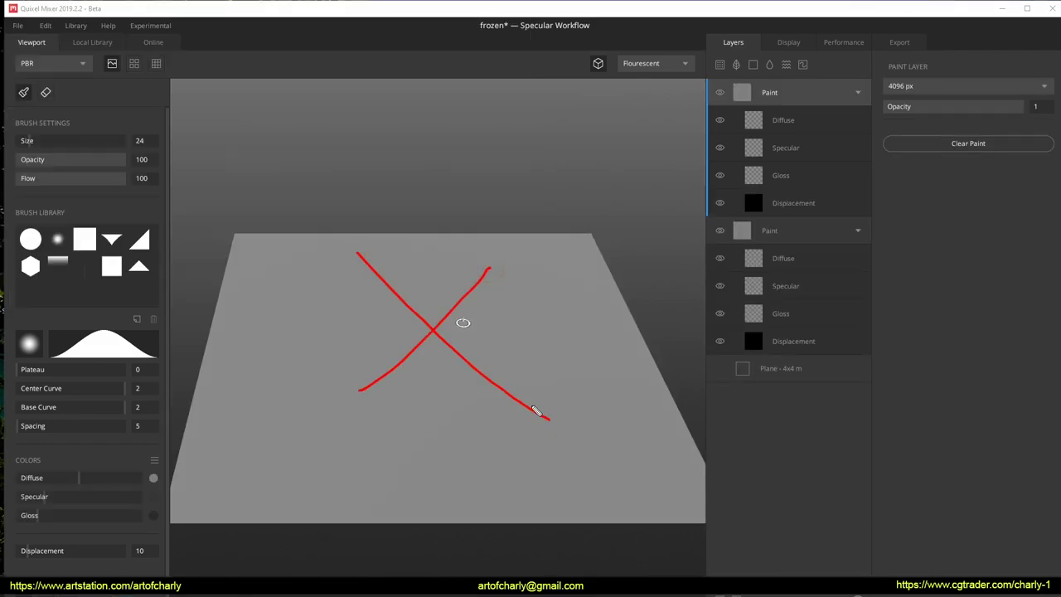
Check the Displacement channels and delete the duplicate paint layer
{"action": "left_click", "coordinate": [794, 206]}
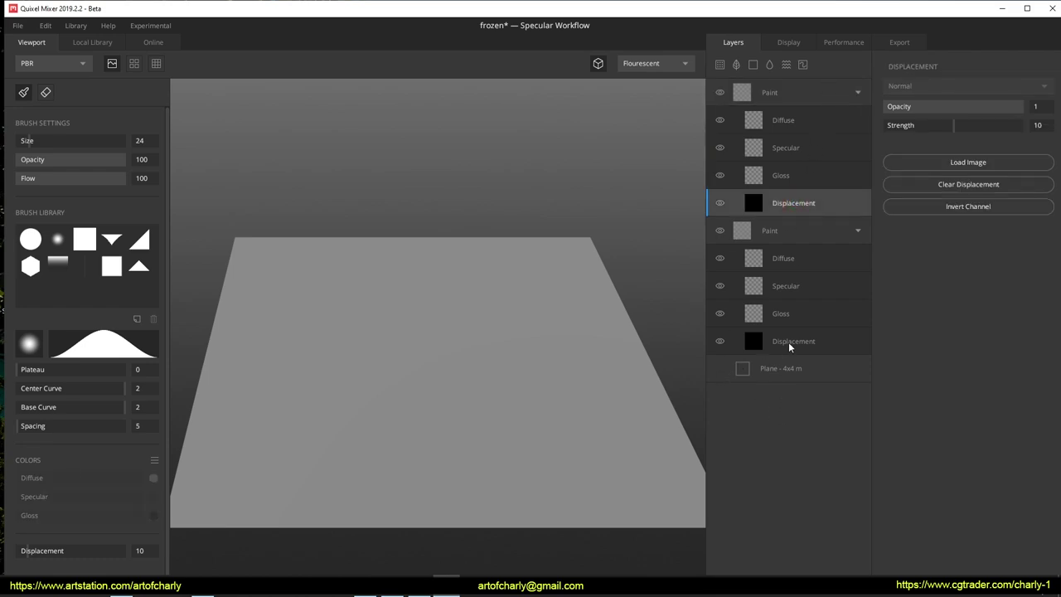
{"action": "left_click", "coordinate": [788, 341]}
{"action": "left_click", "coordinate": [782, 204]}
{"action": "right_click", "coordinate": [802, 99]}
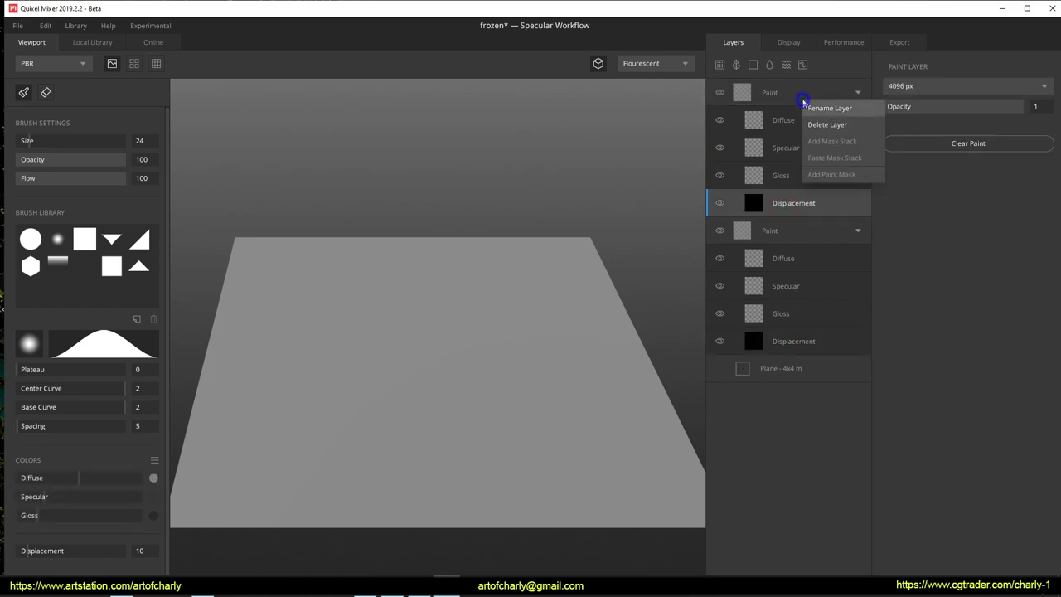
{"action": "left_click", "coordinate": [825, 124]}
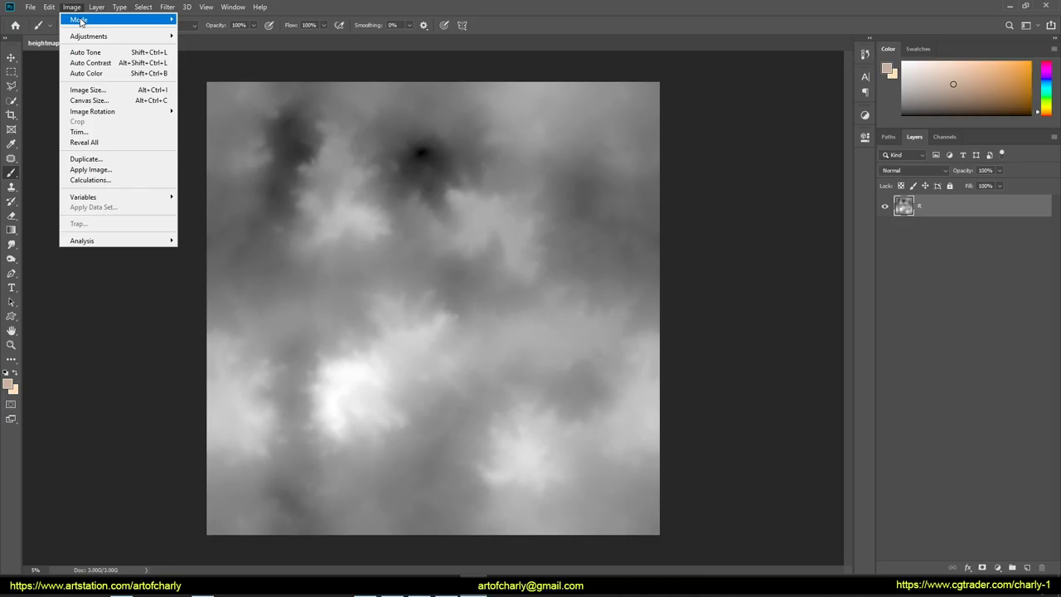
{"action": "mouse_move", "coordinate": [79, 19]}
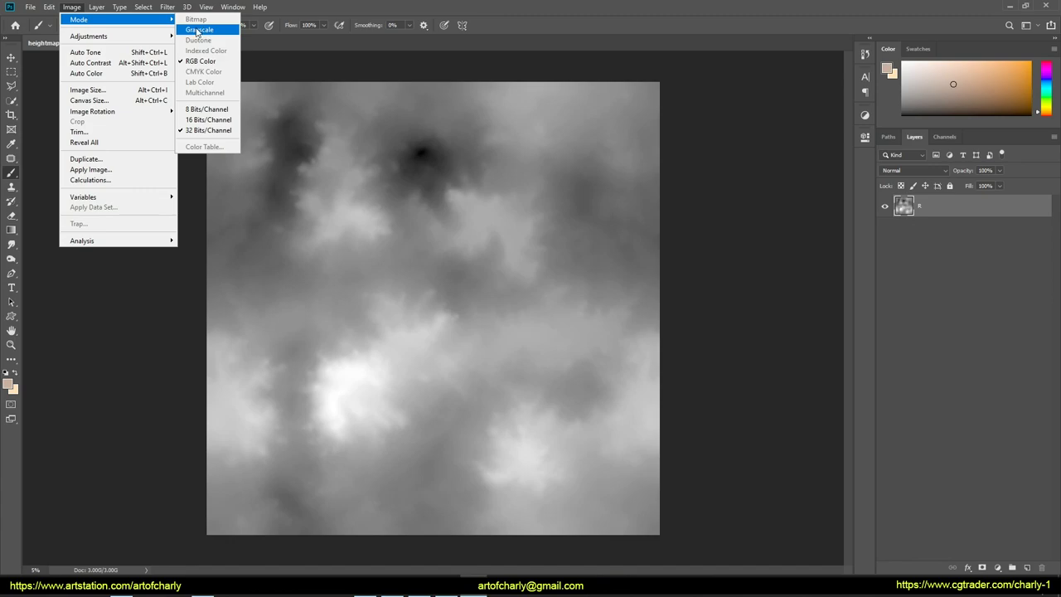
Convert the heightmap to 16-bit grayscale, merging and using Exposure and Gamma toning
{"action": "left_click", "coordinate": [197, 32]}
{"action": "left_click", "coordinate": [479, 234]}
{"action": "left_click", "coordinate": [71, 6]}
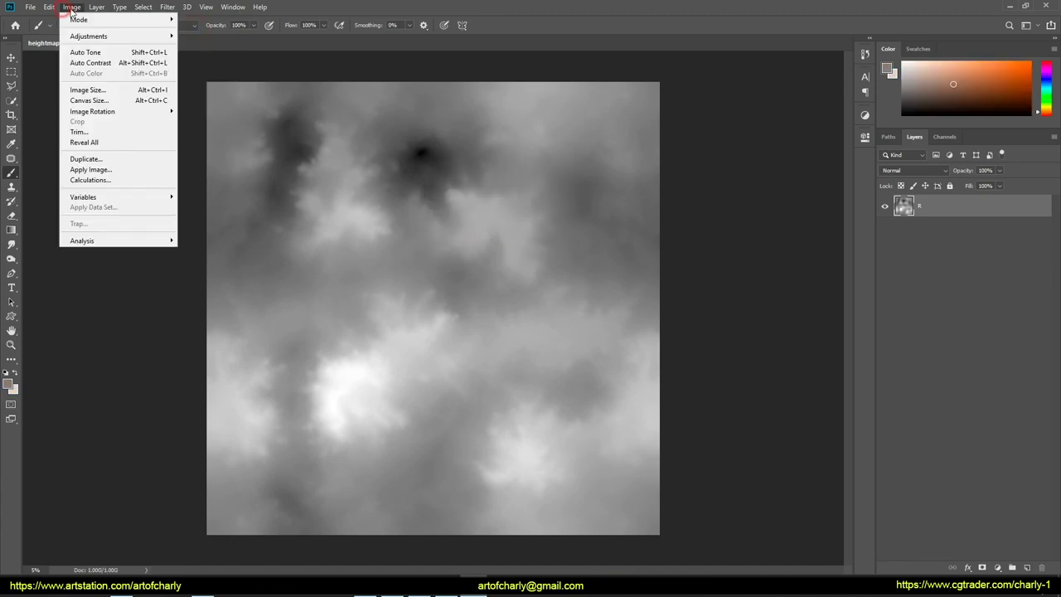
{"action": "left_click", "coordinate": [207, 121]}
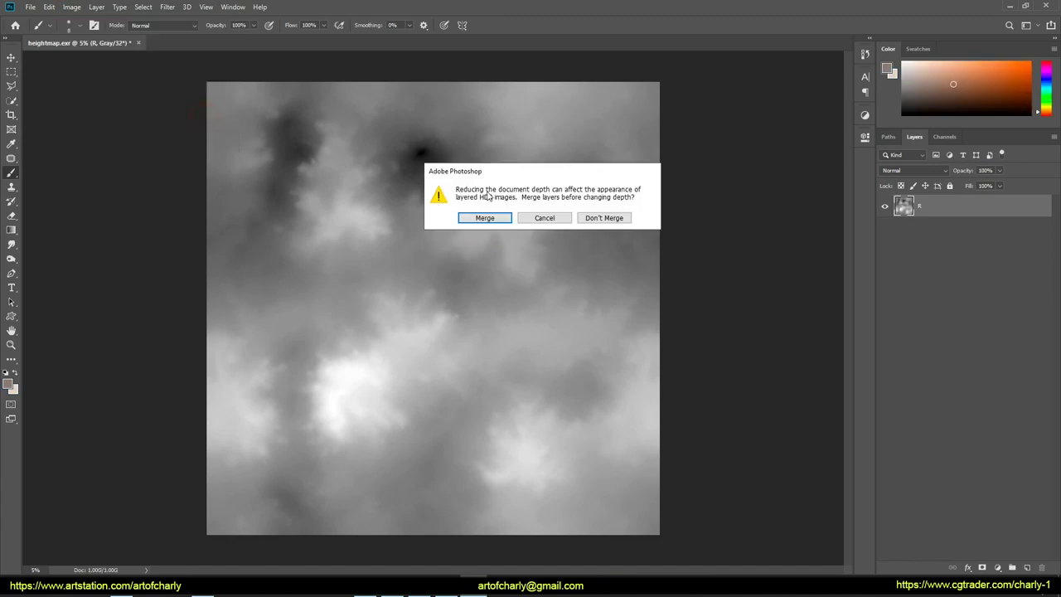
{"action": "left_click", "coordinate": [489, 220]}
{"action": "left_click", "coordinate": [693, 174]}
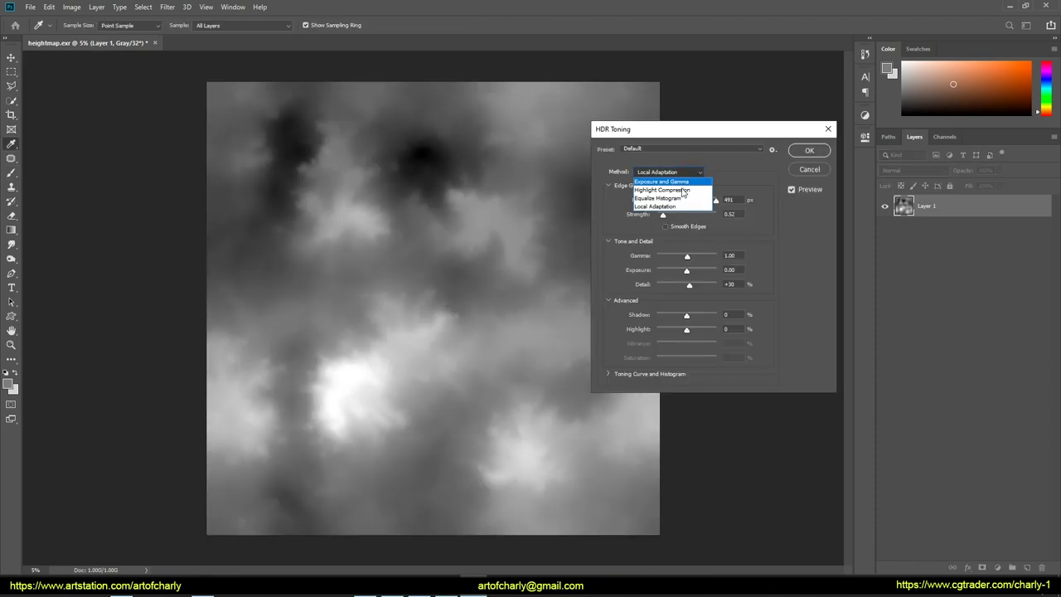
{"action": "left_click", "coordinate": [686, 188]}
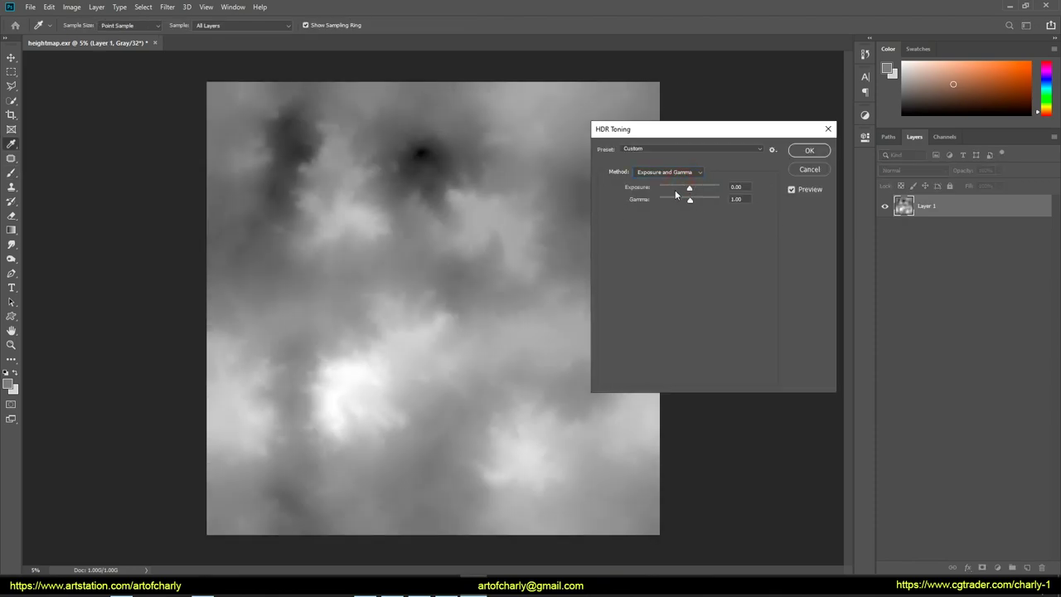
{"action": "left_click", "coordinate": [794, 154]}
{"action": "key", "text": "b"}
Save the heightmap as heightmap.png in PNG format
{"action": "left_click", "coordinate": [29, 12]}
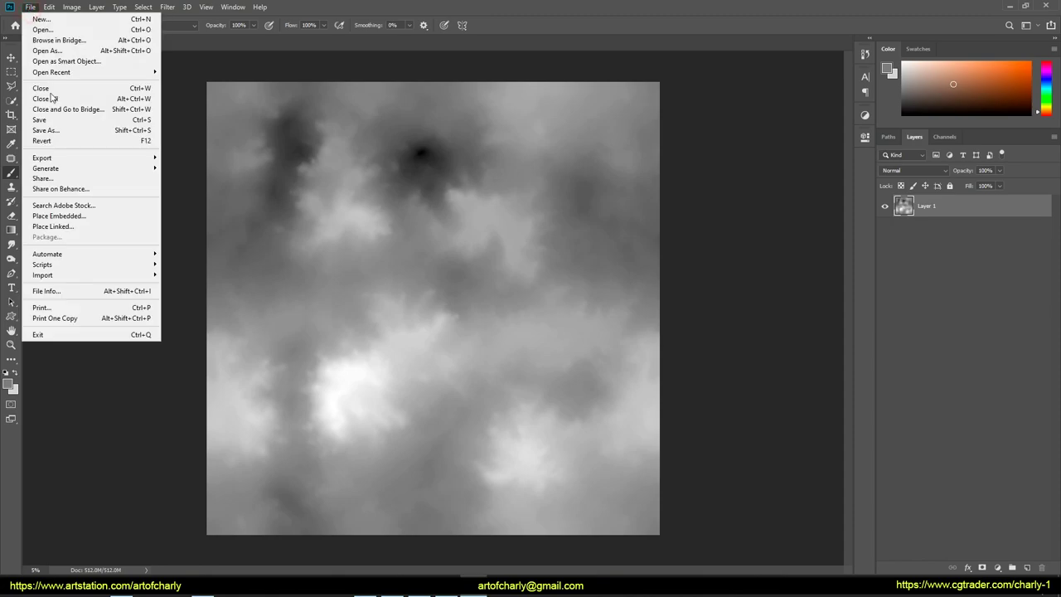
{"action": "left_click", "coordinate": [51, 127]}
{"action": "left_click", "coordinate": [254, 401]}
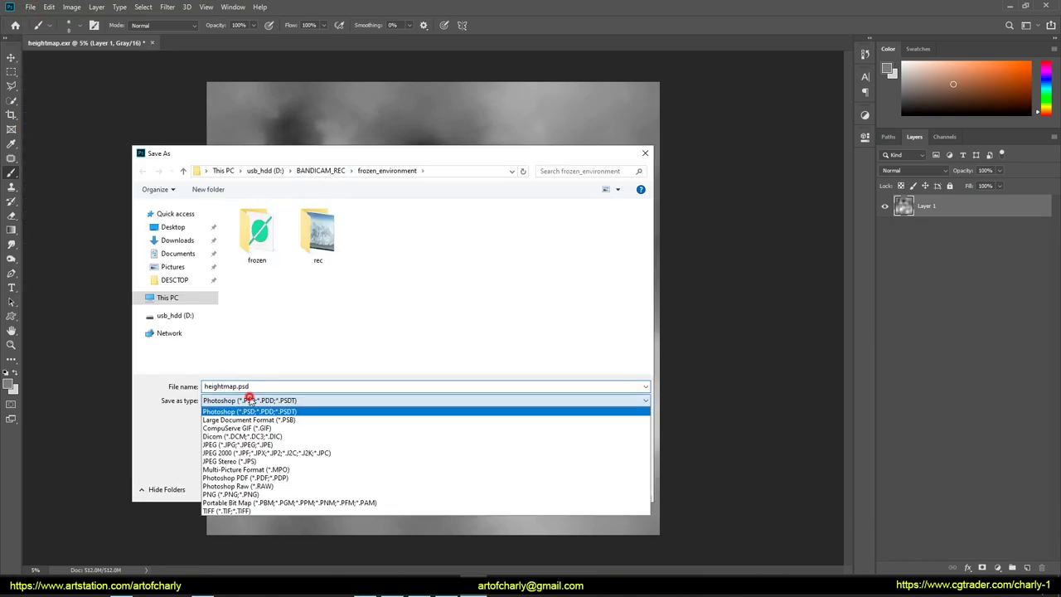
{"action": "left_click", "coordinate": [222, 495]}
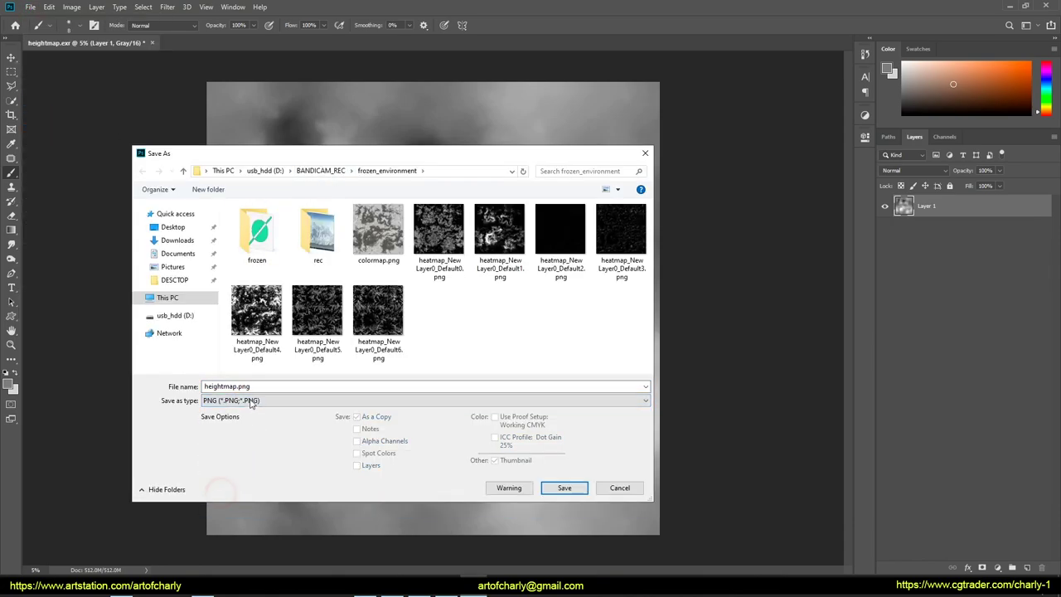
{"action": "left_click", "coordinate": [566, 487]}
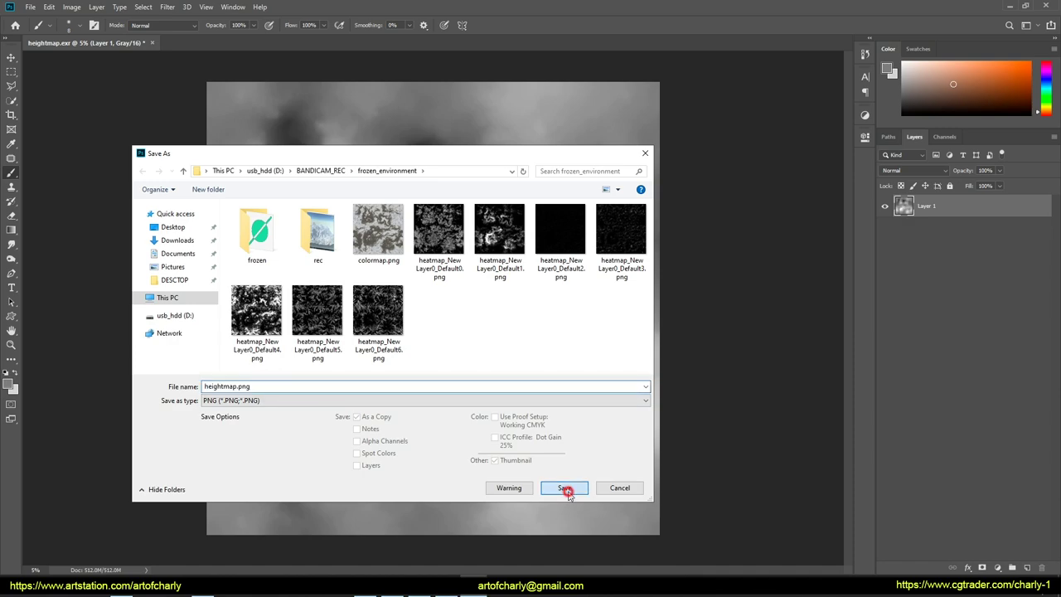
{"action": "left_click", "coordinate": [572, 170]}
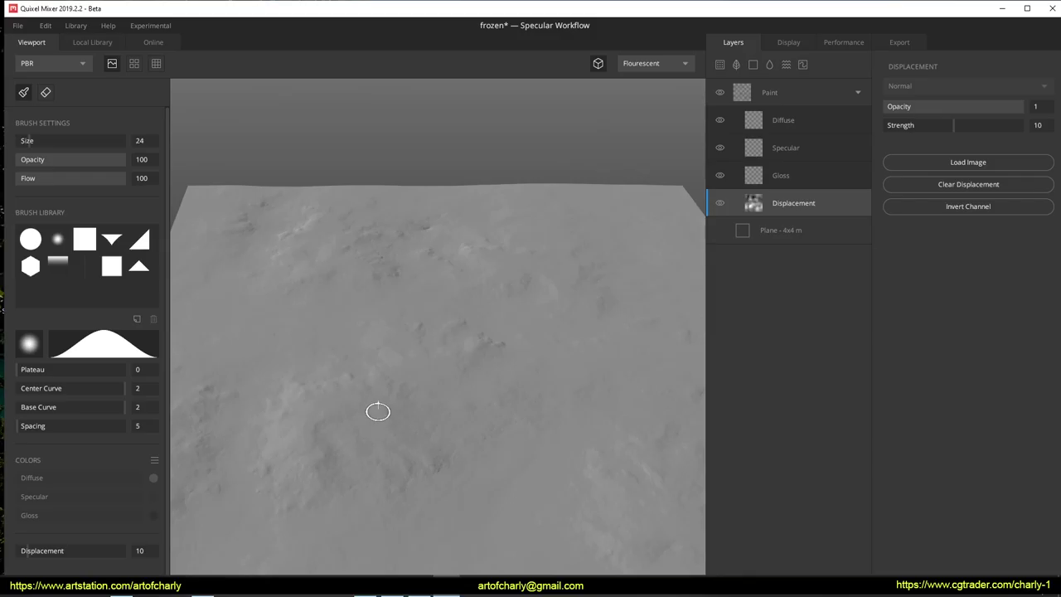
Orbit the Mixer viewport to inspect the faintly displaced plane
{"action": "left_click_drag", "start_coordinate": [452, 358], "coordinate": [531, 317]}
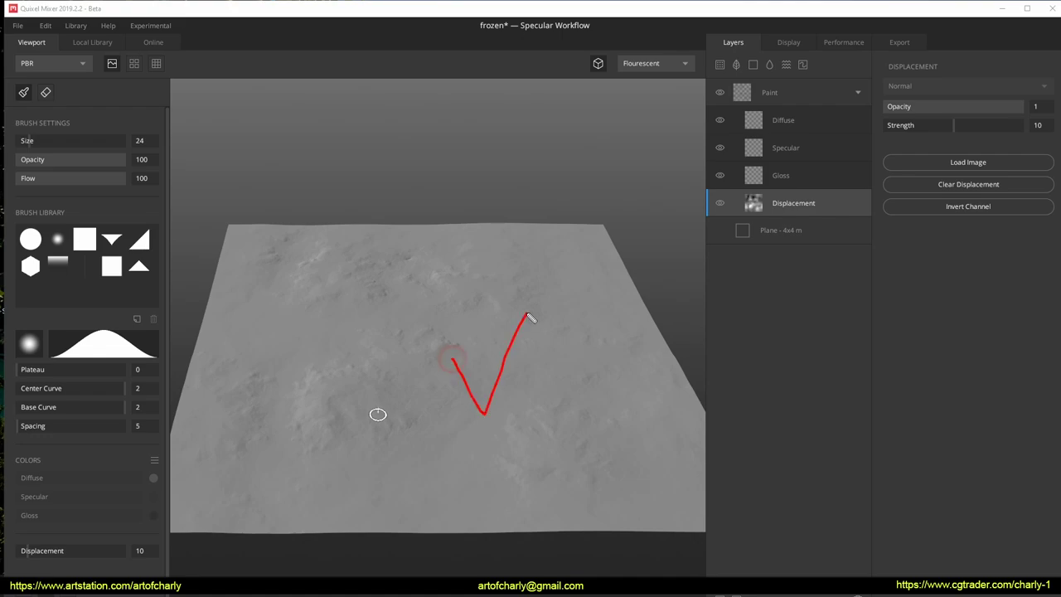
{"action": "key", "text": "Escape"}
{"action": "mouse_move", "coordinate": [508, 279]}
{"action": "left_mouse_down", "text": "alt"}
{"action": "mouse_move", "coordinate": [539, 303]}
{"action": "mouse_move", "coordinate": [486, 310]}
{"action": "mouse_move", "coordinate": [511, 372]}
{"action": "mouse_move", "coordinate": [501, 368]}
{"action": "left_mouse_up", "text": "alt"}
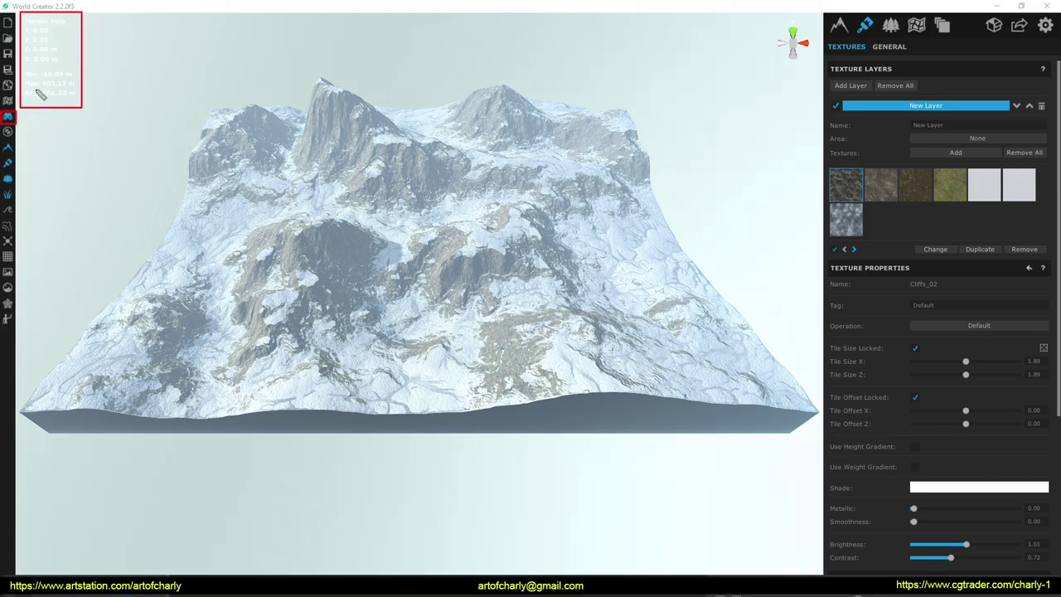
{"action": "left_click_drag", "start_coordinate": [23, 86], "coordinate": [83, 93]}
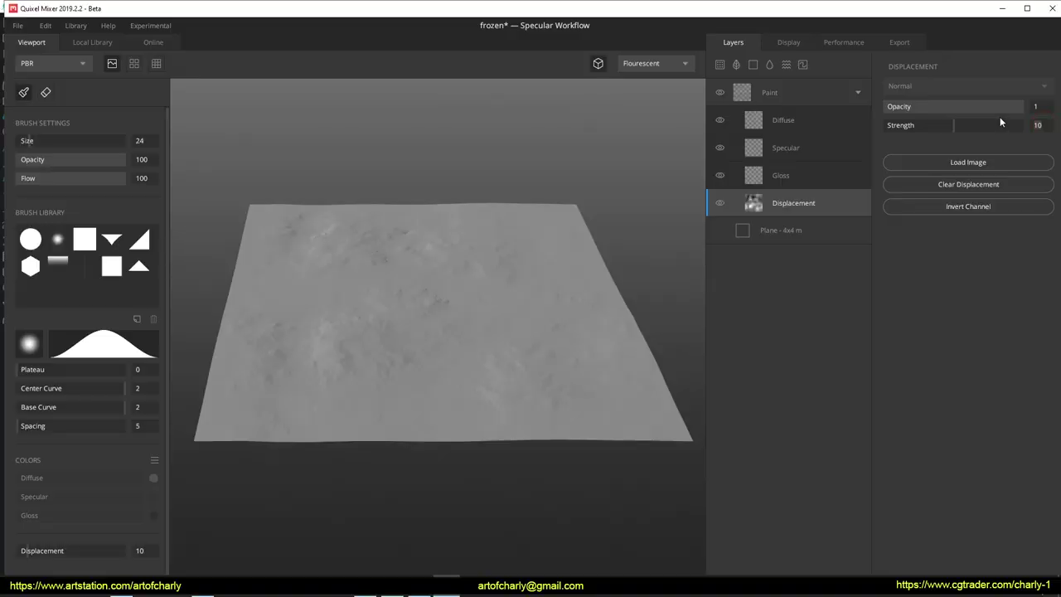
Set displacement strength to 900, then lower it to 90 to tame the spikes
{"action": "type", "text": "900"}
{"action": "key", "text": "Return"}
{"action": "left_click_drag", "start_coordinate": [1020, 125], "coordinate": [908, 125]}
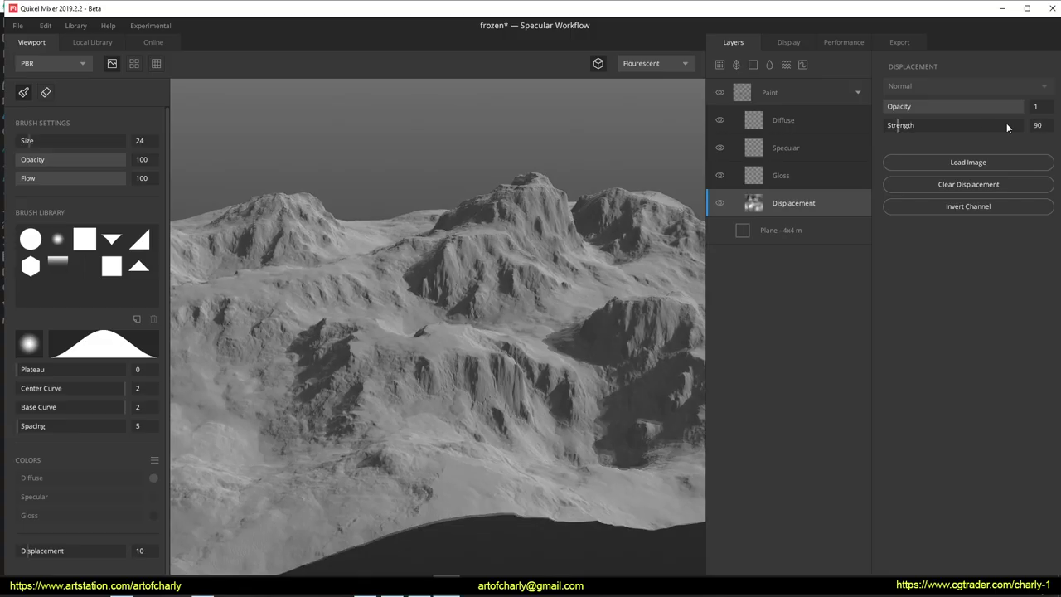
Orbit and zoom around the terrain to inspect the ridges and peaks
{"action": "scroll", "coordinate": [505, 368], "scroll_direction": "down", "scroll_amount": 5}
{"action": "left_click_drag", "start_coordinate": [505, 368], "coordinate": [531, 364], "text": "alt"}
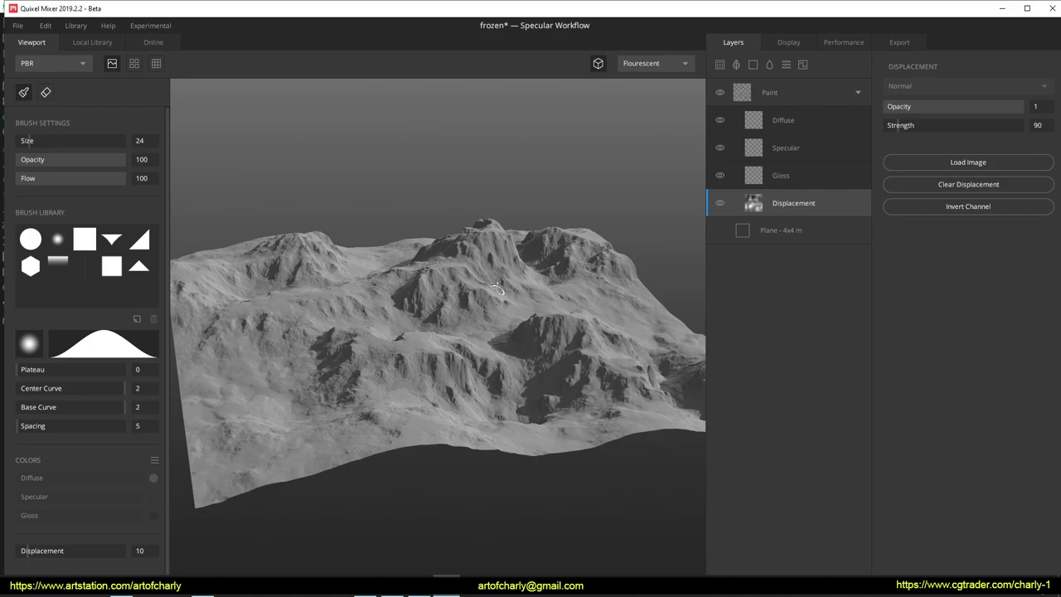
{"action": "scroll", "coordinate": [530, 364], "scroll_direction": "up", "scroll_amount": 8}
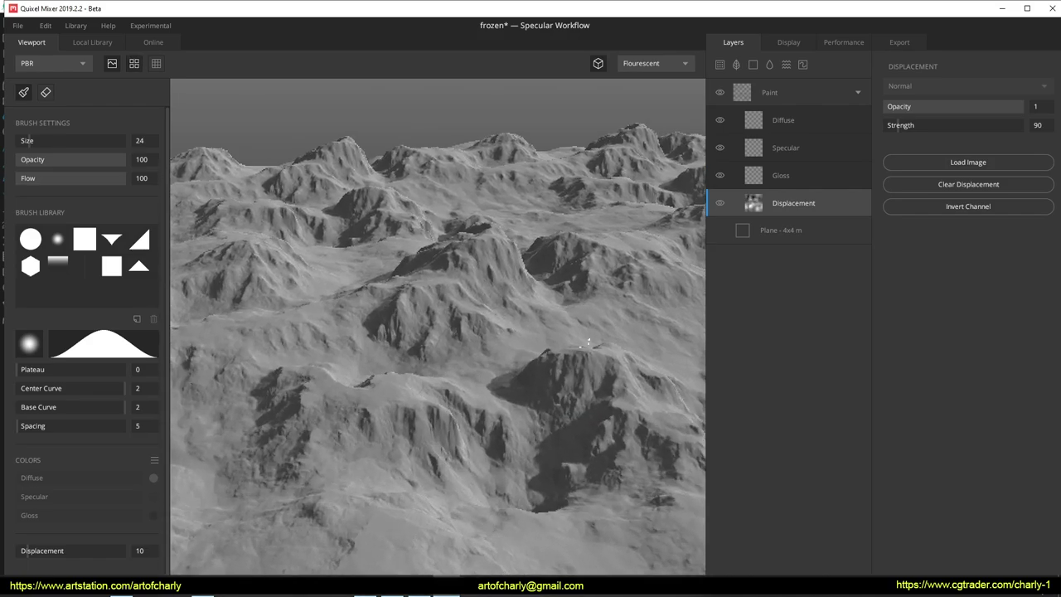
{"action": "mouse_move", "coordinate": [412, 278]}
{"action": "left_mouse_down", "text": "alt"}
{"action": "mouse_move", "coordinate": [550, 398]}
{"action": "mouse_move", "coordinate": [375, 264]}
{"action": "left_mouse_up", "text": "alt"}
{"action": "mouse_move", "coordinate": [375, 332]}
{"action": "left_mouse_down", "text": "alt"}
{"action": "mouse_move", "coordinate": [458, 374]}
{"action": "mouse_move", "coordinate": [473, 362]}
{"action": "mouse_move", "coordinate": [448, 235]}
{"action": "left_mouse_up", "text": "alt"}
{"action": "scroll", "coordinate": [444, 222], "scroll_direction": "down", "scroll_amount": 3}
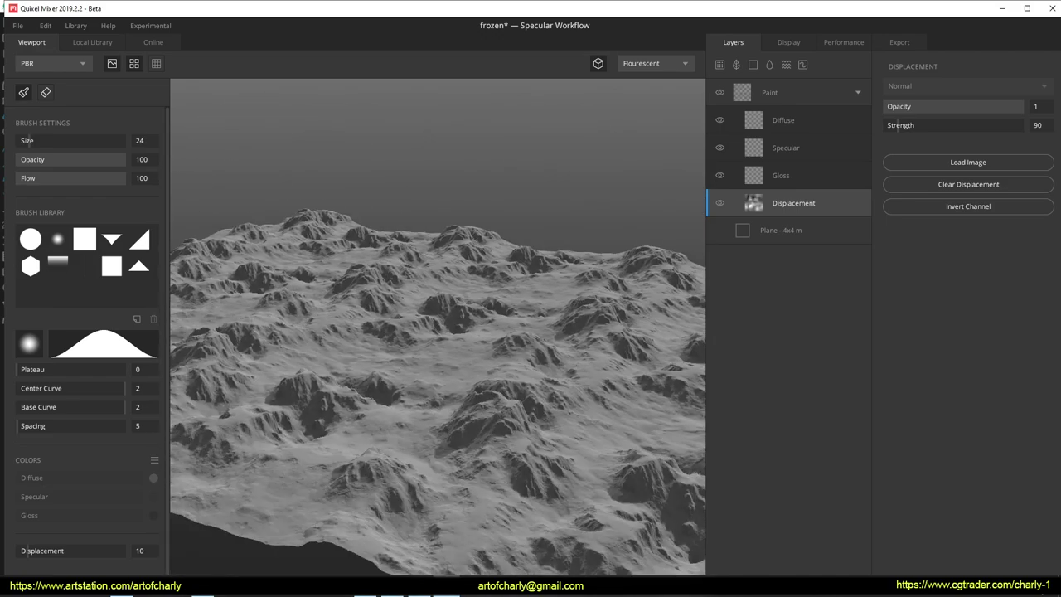
{"action": "scroll", "coordinate": [457, 315], "scroll_direction": "down", "scroll_amount": 6}
{"action": "scroll", "coordinate": [464, 333], "scroll_direction": "up", "scroll_amount": 2}
{"action": "scroll", "coordinate": [407, 343], "scroll_direction": "up", "scroll_amount": 2}
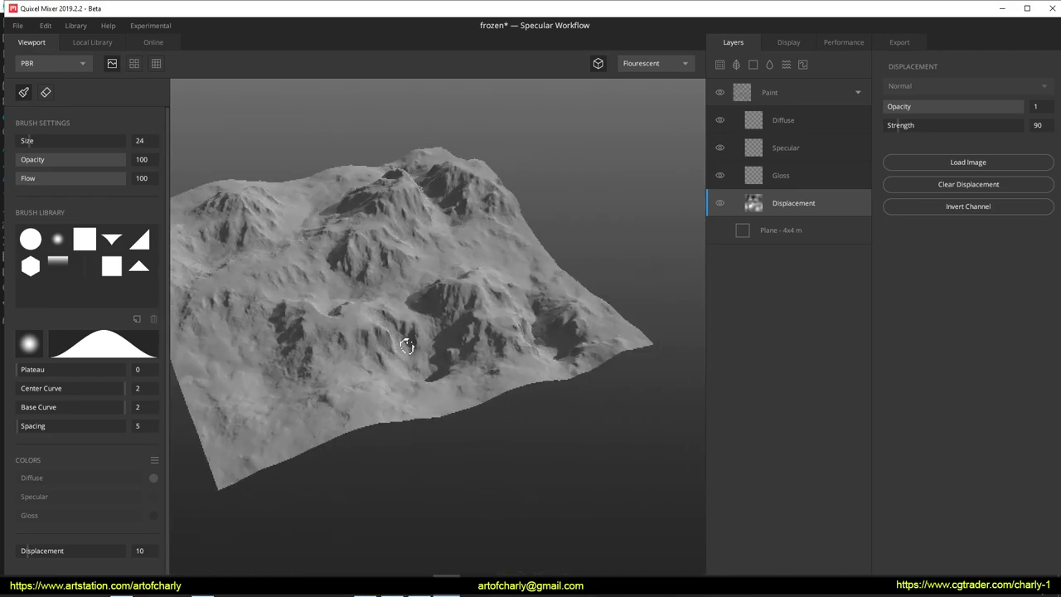
{"action": "scroll", "coordinate": [382, 331], "scroll_direction": "up", "scroll_amount": 2}
{"action": "scroll", "coordinate": [362, 336], "scroll_direction": "up", "scroll_amount": 2}
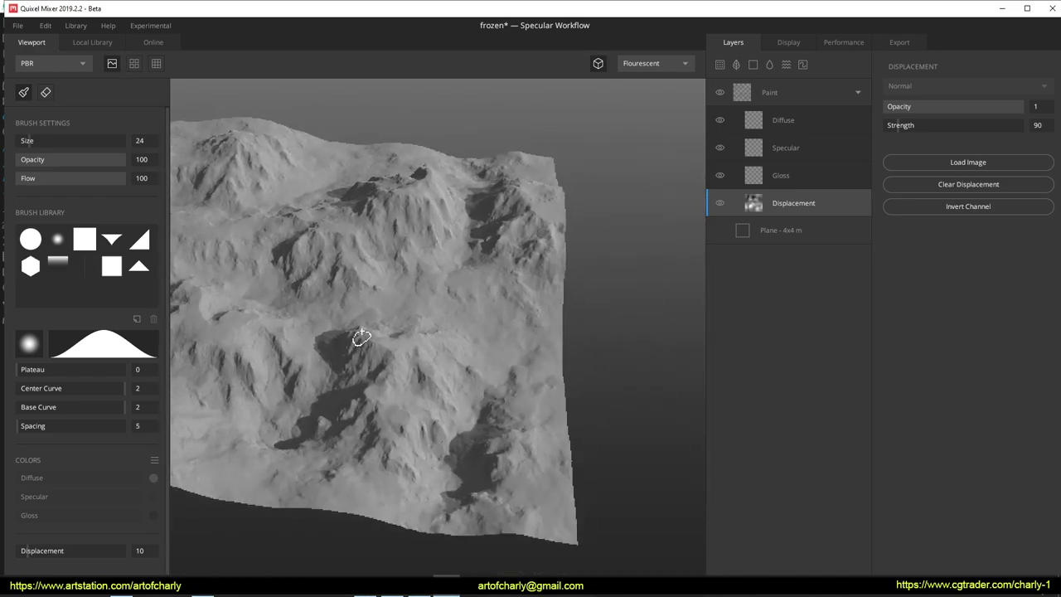
Collapse the paint layer group and rename the layer to 'displacement'
{"action": "left_click", "coordinate": [857, 92]}
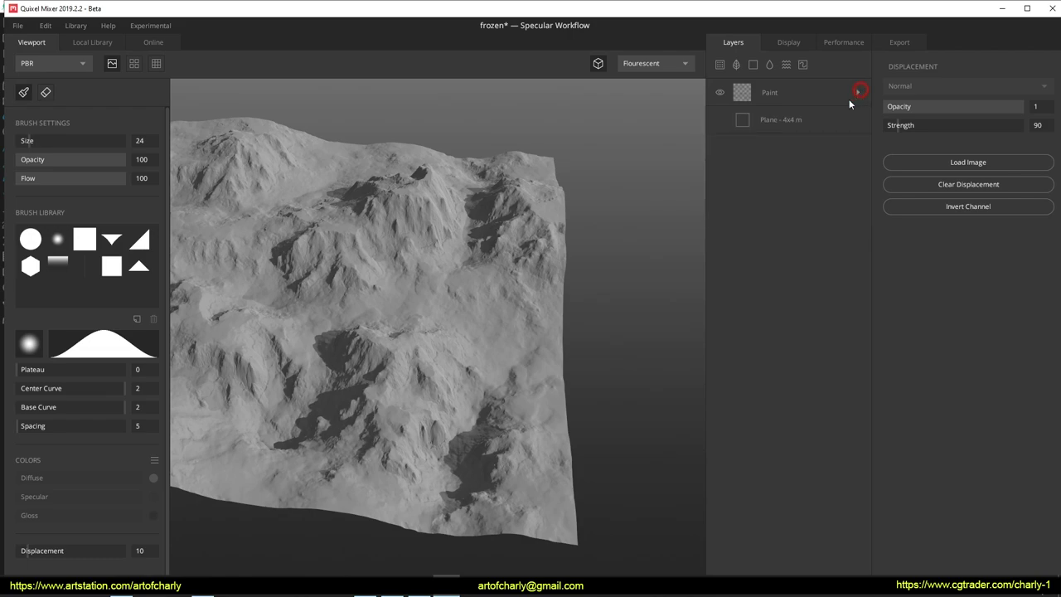
{"action": "double_click", "coordinate": [766, 93]}
{"action": "type", "text": "displacement"}
{"action": "key", "text": "Return"}
{"action": "scroll", "coordinate": [521, 301], "scroll_direction": "up", "scroll_amount": 2}
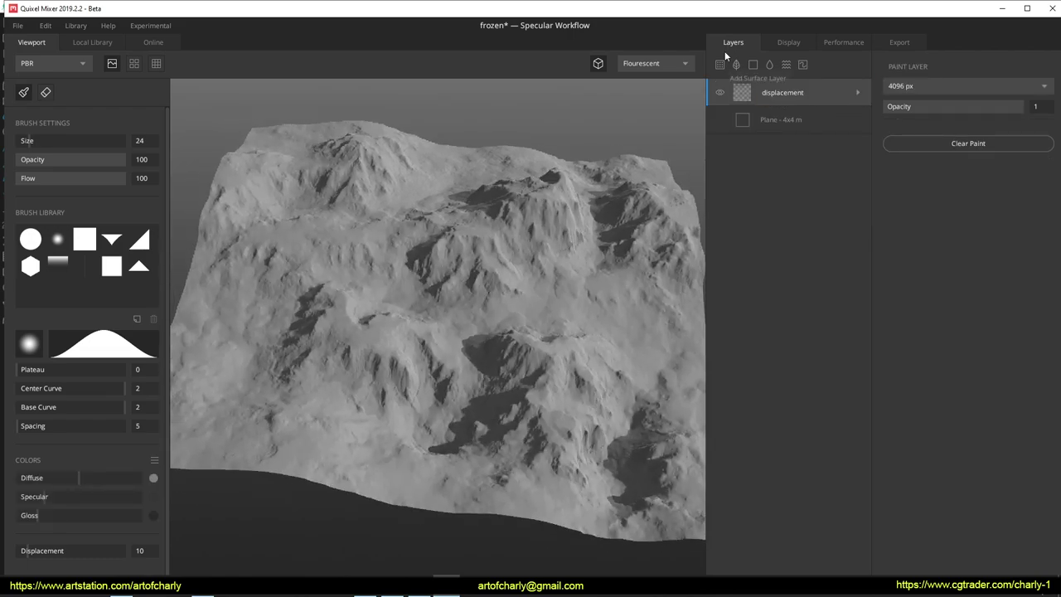
Search online for 'rock', download Black Rock 2X2 M, and add it as a surface layer
{"action": "left_click", "coordinate": [719, 67]}
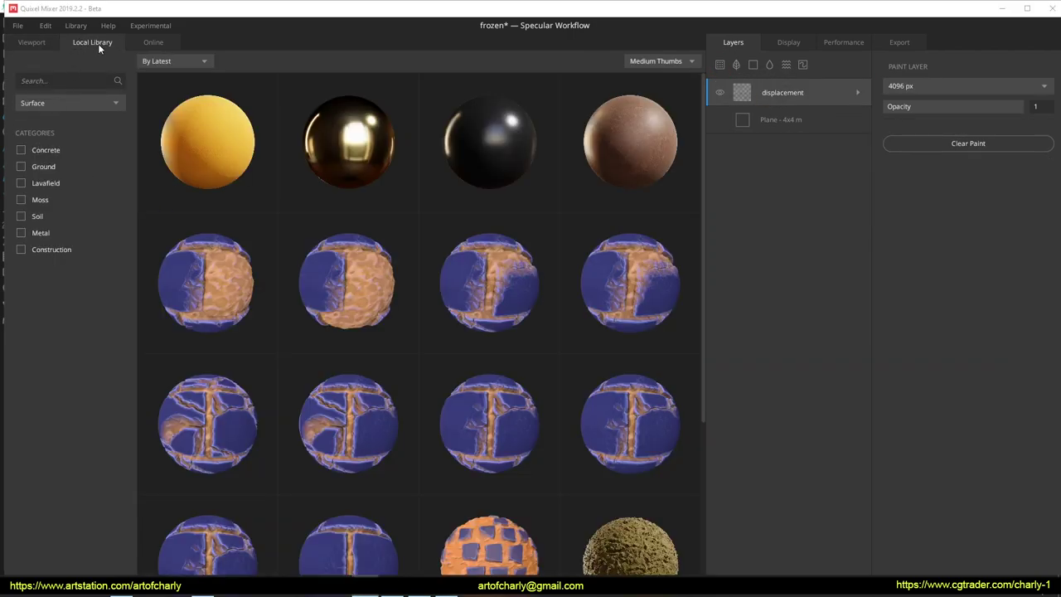
{"action": "left_click", "coordinate": [154, 41]}
{"action": "type", "text": "ock"}
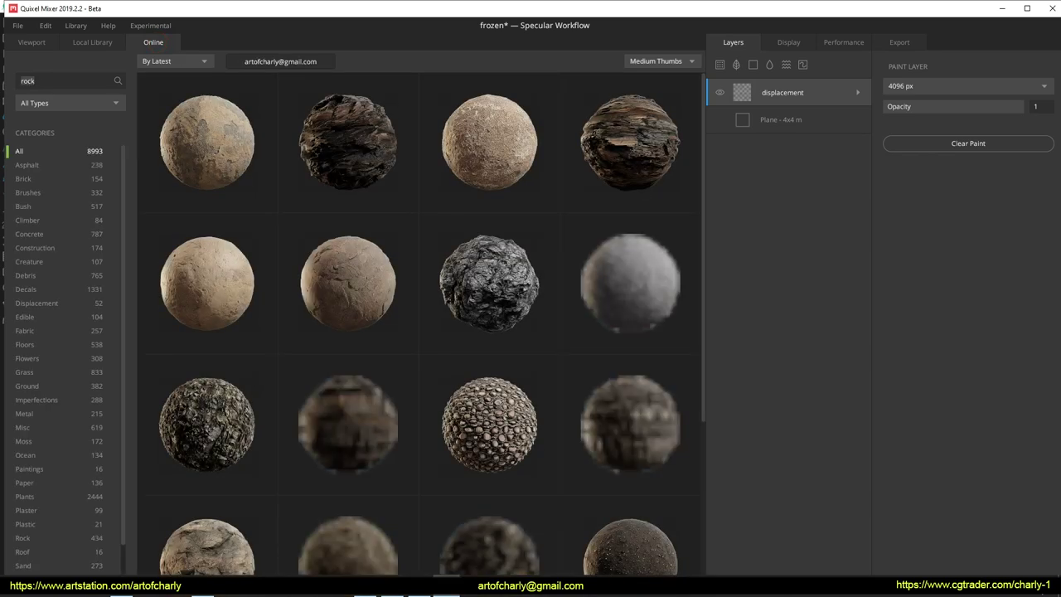
{"action": "left_click", "coordinate": [340, 294]}
{"action": "left_click", "coordinate": [763, 472]}
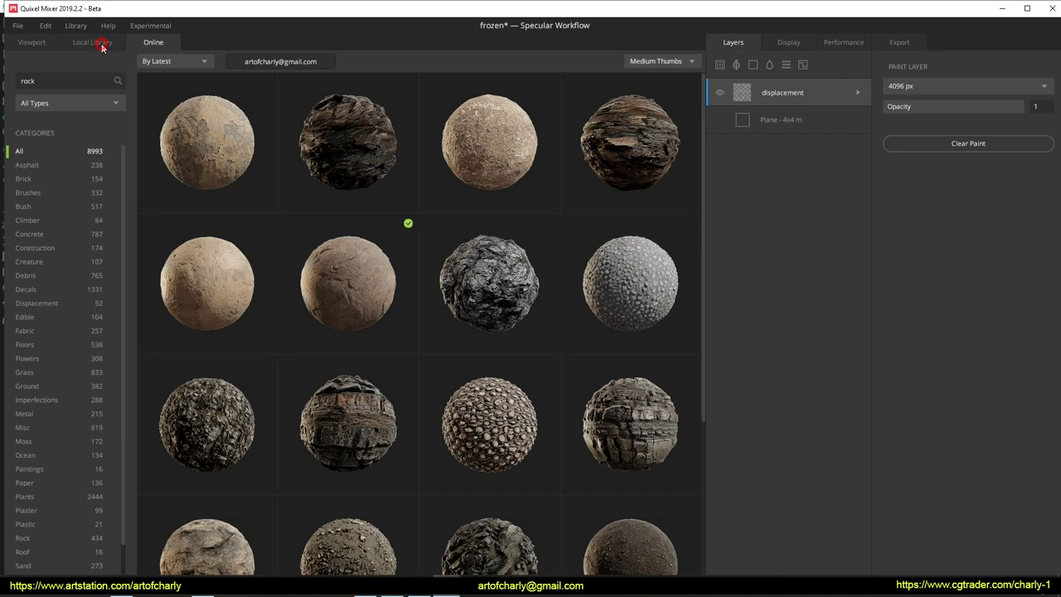
{"action": "left_click", "coordinate": [348, 282]}
{"action": "left_click", "coordinate": [921, 86]}
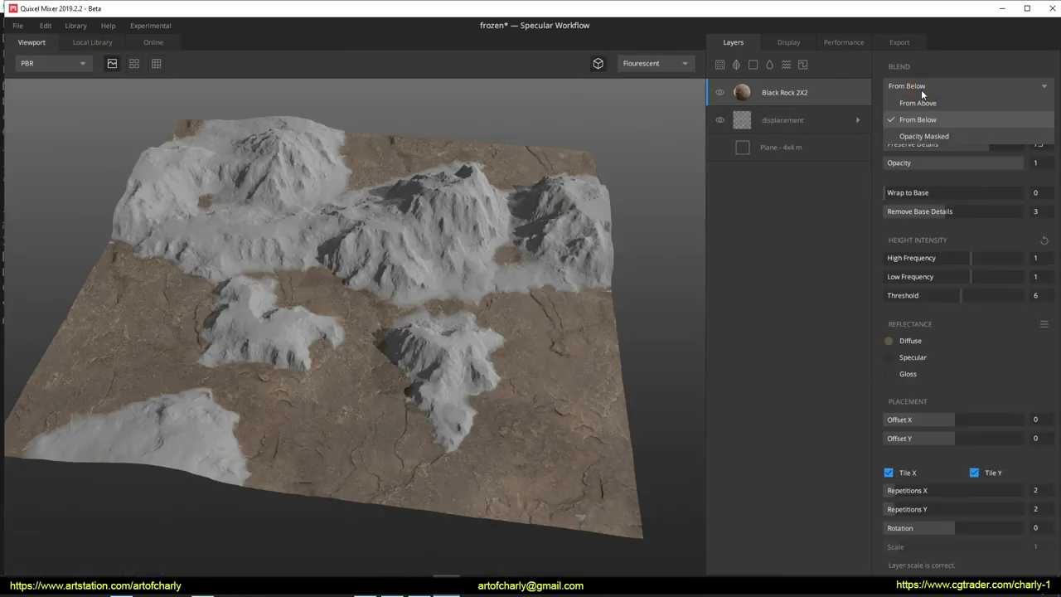
Set the Black Rock layer to Opacity Masked blending with Wrap to Base at 1
{"action": "left_click", "coordinate": [929, 133]}
{"action": "left_click_drag", "start_coordinate": [363, 362], "coordinate": [371, 361]}
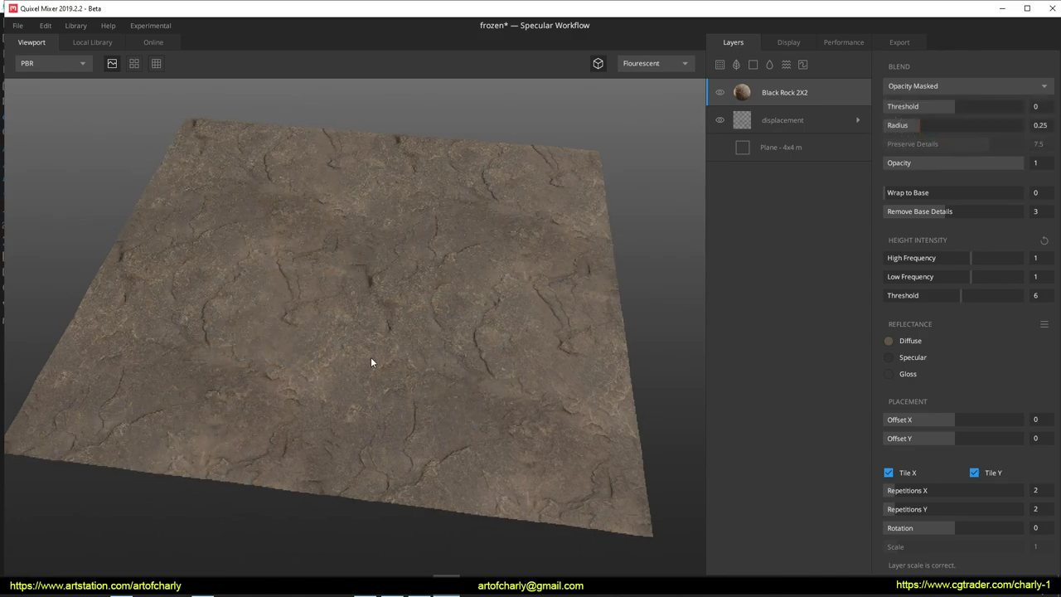
{"action": "left_click_drag", "start_coordinate": [919, 193], "coordinate": [1023, 193]}
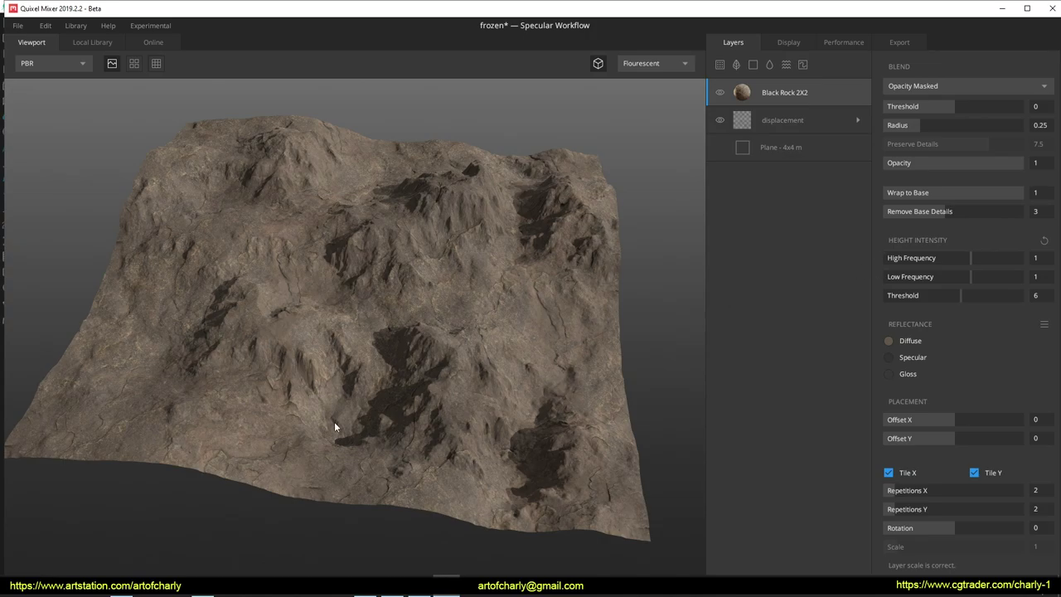
{"action": "scroll", "coordinate": [351, 420], "scroll_direction": "up", "scroll_amount": 5}
{"action": "scroll", "coordinate": [352, 419], "scroll_direction": "down", "scroll_amount": 4}
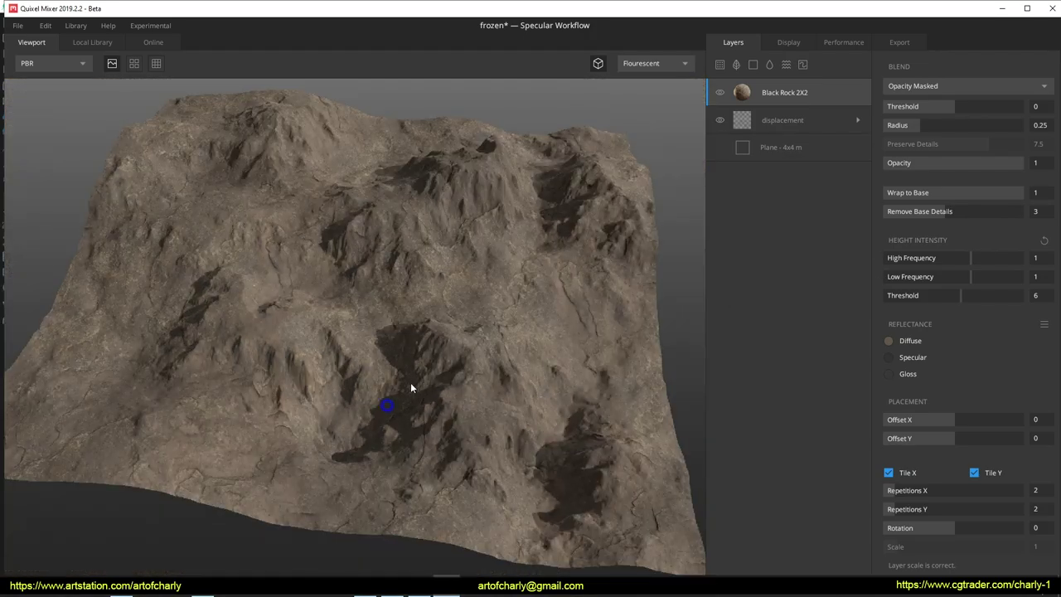
{"action": "left_click_drag", "start_coordinate": [425, 379], "coordinate": [443, 443]}
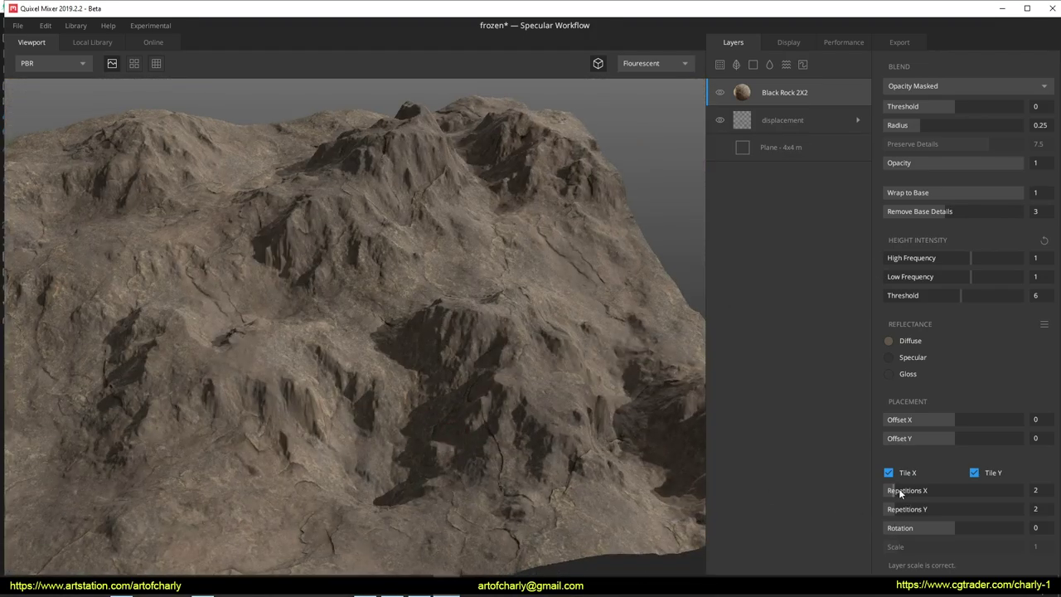
Set the Black Rock layer's repetitions to 16 × 16
{"action": "left_click_drag", "start_coordinate": [898, 489], "coordinate": [1024, 490]}
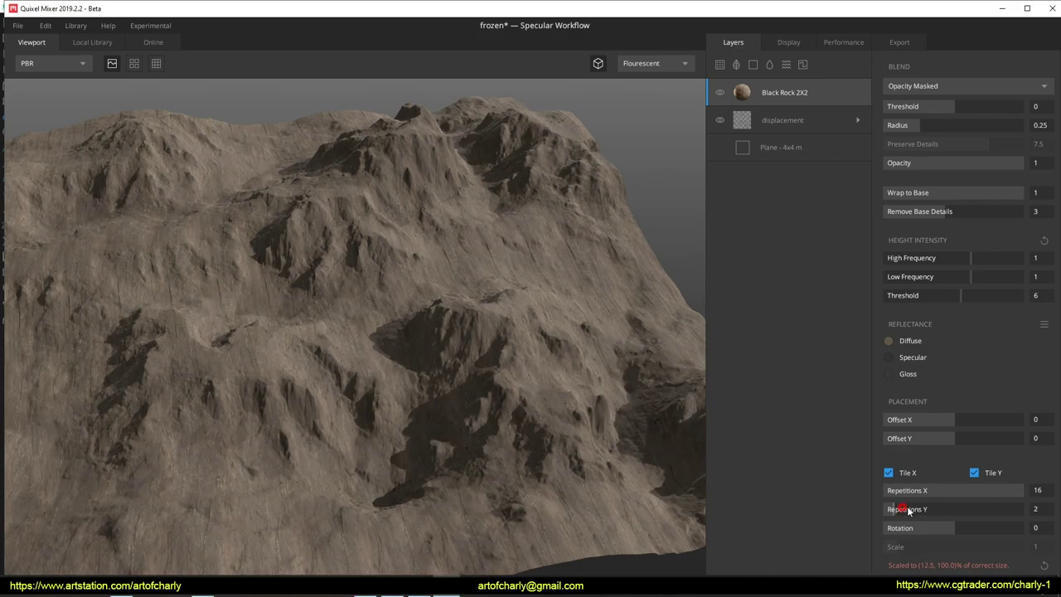
{"action": "left_click_drag", "start_coordinate": [908, 510], "coordinate": [1024, 508]}
{"action": "mouse_move", "coordinate": [589, 363]}
{"action": "left_mouse_down"}
{"action": "mouse_move", "coordinate": [440, 343]}
{"action": "mouse_move", "coordinate": [307, 343]}
{"action": "left_mouse_up"}
{"action": "scroll", "coordinate": [260, 295], "scroll_direction": "down", "scroll_amount": 2}
{"action": "scroll", "coordinate": [261, 295], "scroll_direction": "down", "scroll_amount": 2}
Download Rock Cliff 2X2 M and add it from the local library as a layer
{"action": "scroll", "coordinate": [260, 295], "scroll_direction": "down", "scroll_amount": 2}
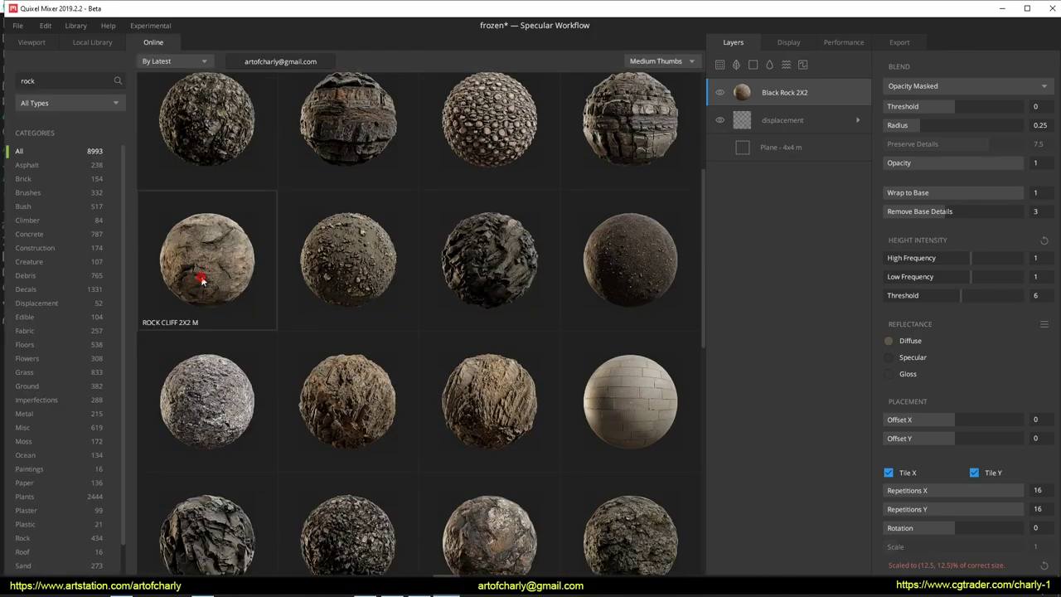
{"action": "left_click", "coordinate": [206, 279]}
{"action": "left_click", "coordinate": [762, 470]}
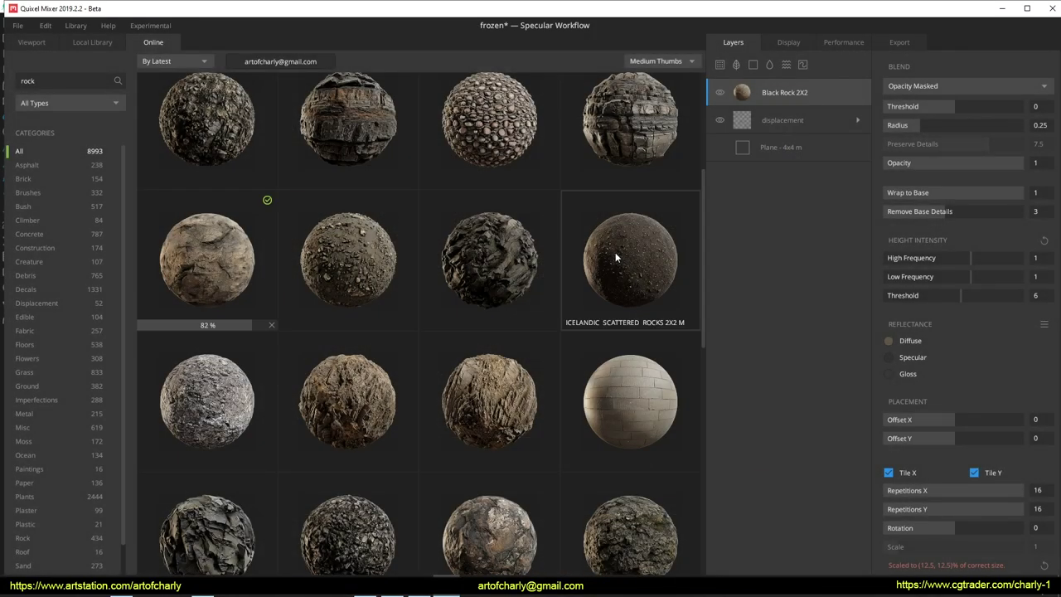
{"action": "left_click", "coordinate": [93, 42]}
{"action": "left_click", "coordinate": [217, 145]}
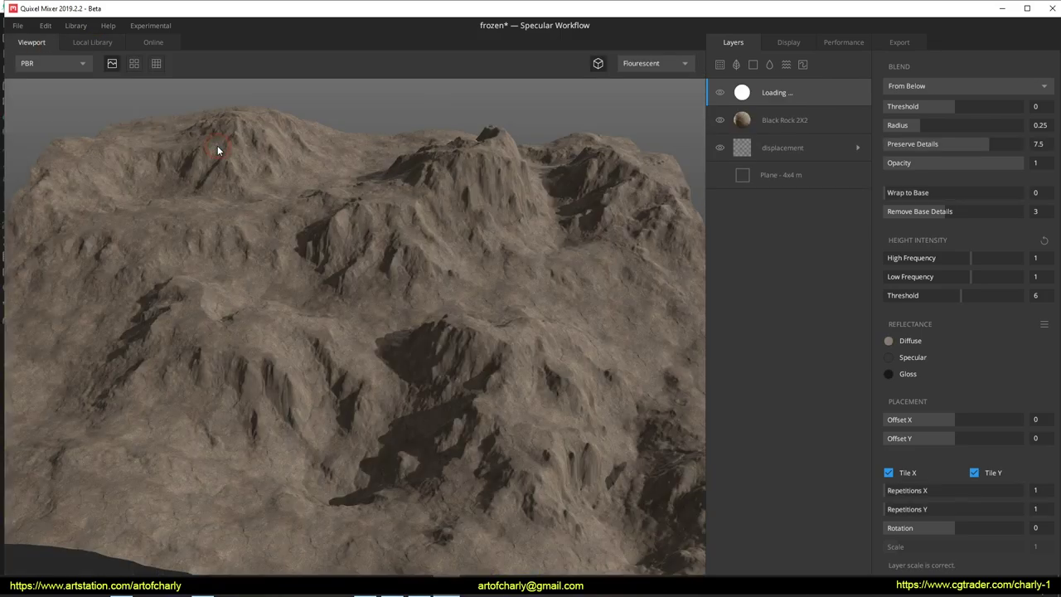
Give Rock Cliff Opacity Masked blending, Wrap to Base 1, 16 × 16 repetitions, and a mask stack
{"action": "left_click", "coordinate": [923, 87]}
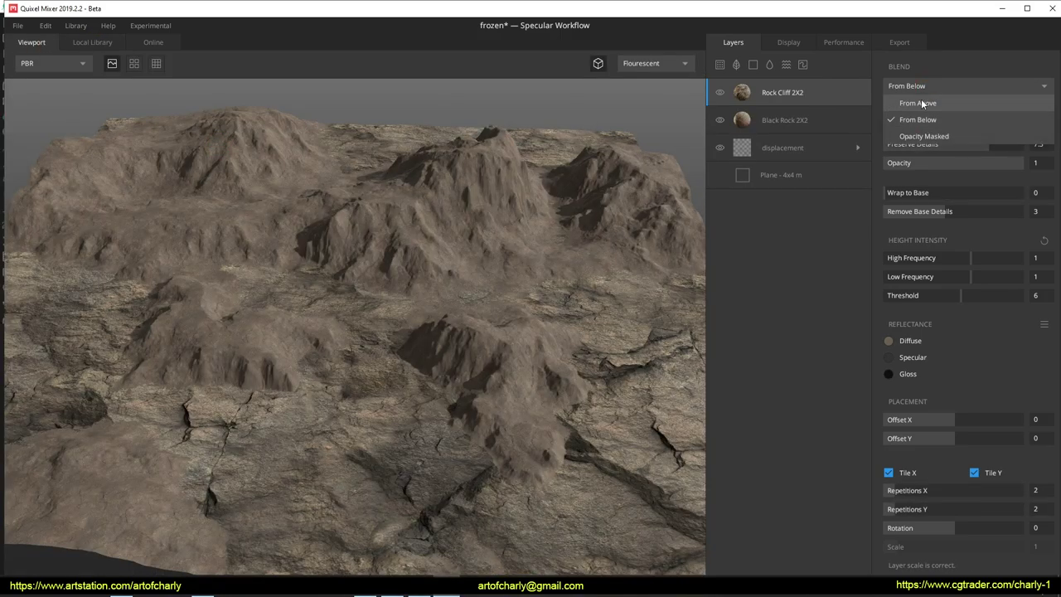
{"action": "left_click", "coordinate": [926, 137]}
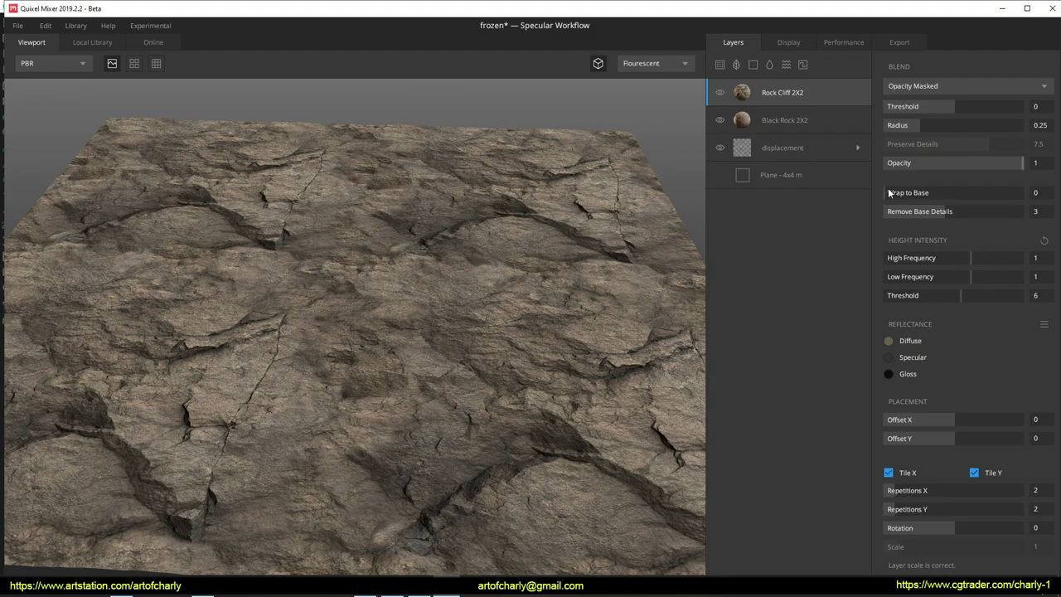
{"action": "left_click_drag", "start_coordinate": [888, 192], "coordinate": [1028, 192]}
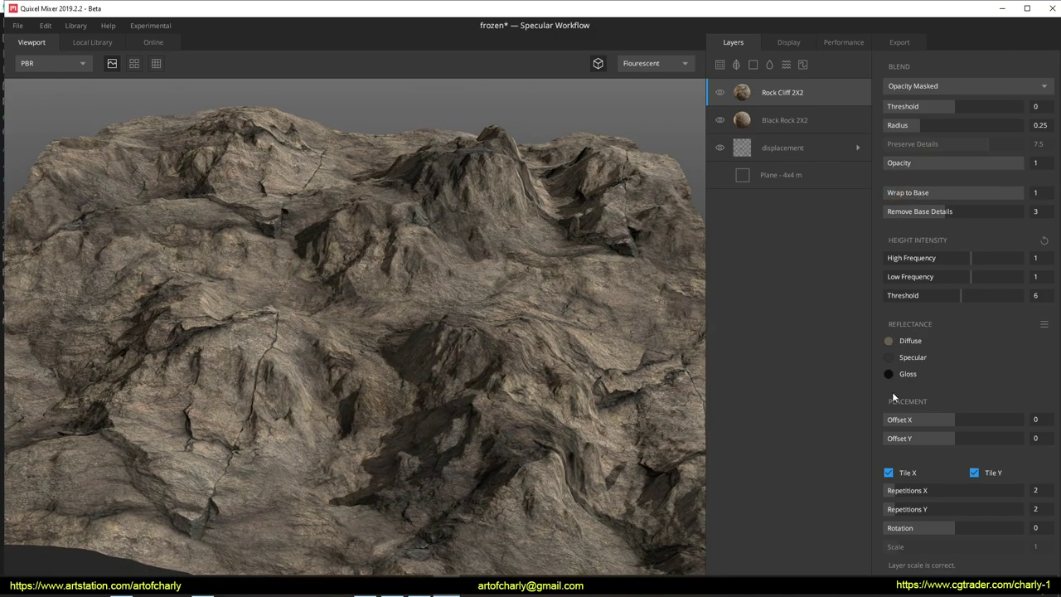
{"action": "left_click_drag", "start_coordinate": [894, 490], "coordinate": [1024, 490]}
{"action": "left_click_drag", "start_coordinate": [895, 507], "coordinate": [1024, 509]}
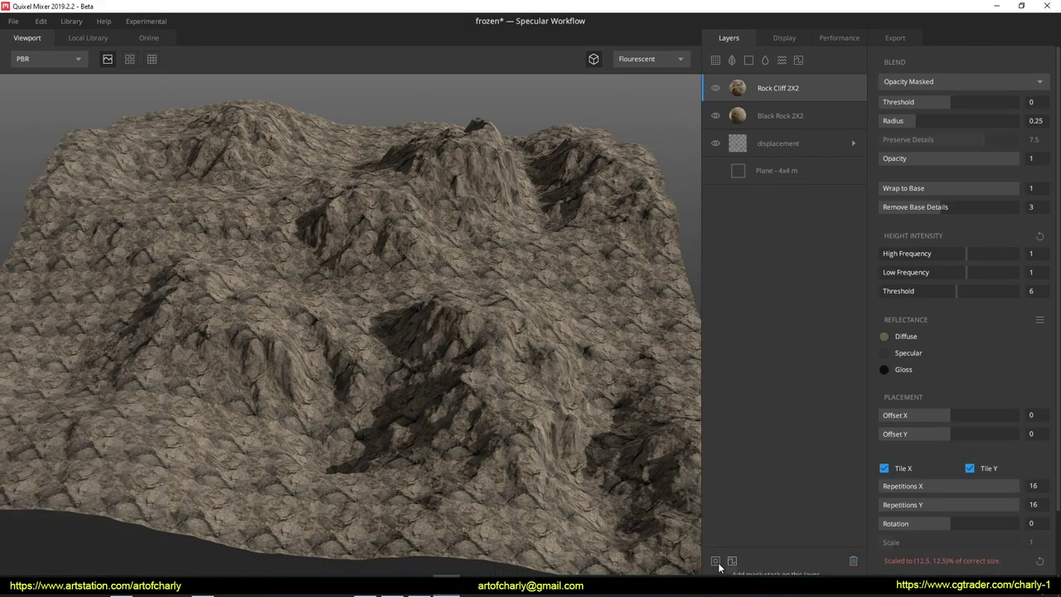
{"action": "left_click", "coordinate": [715, 561]}
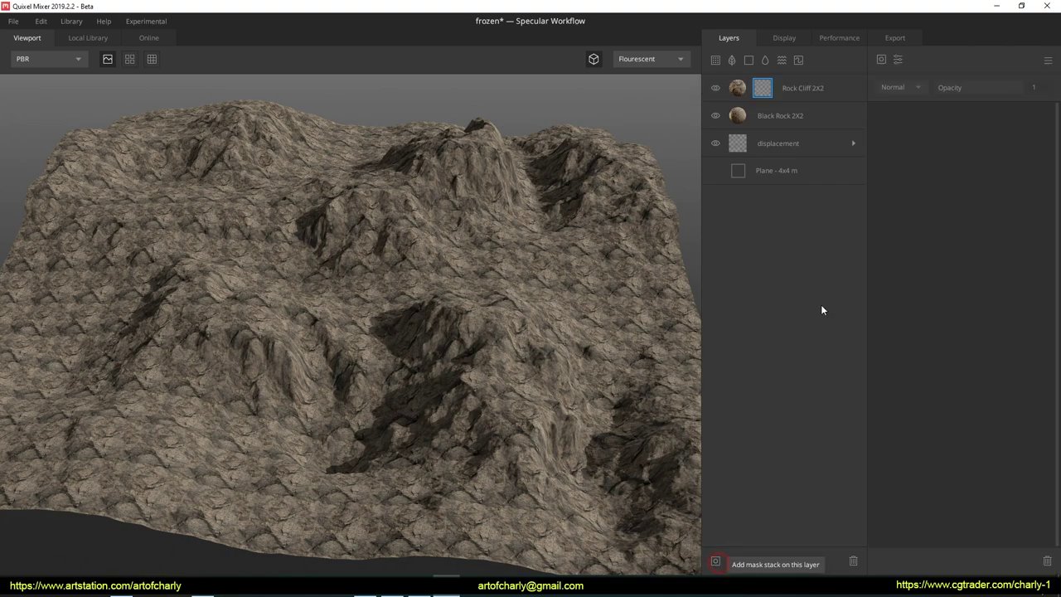
Add an Image component to the Rock Cliff mask using heatmap_New Layer0_Default1.png
{"action": "left_click", "coordinate": [880, 60]}
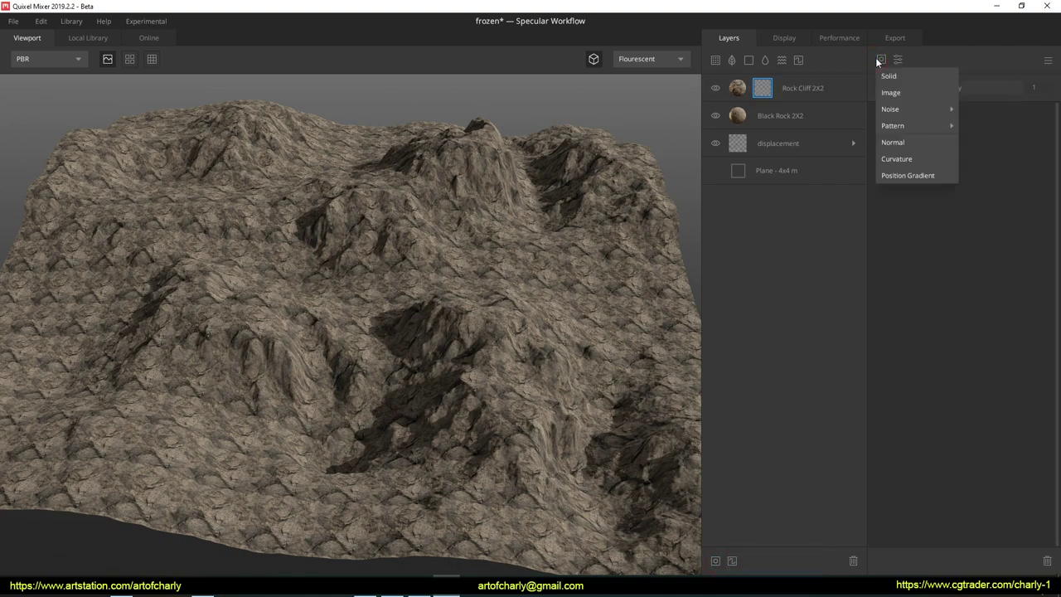
{"action": "left_click", "coordinate": [900, 96]}
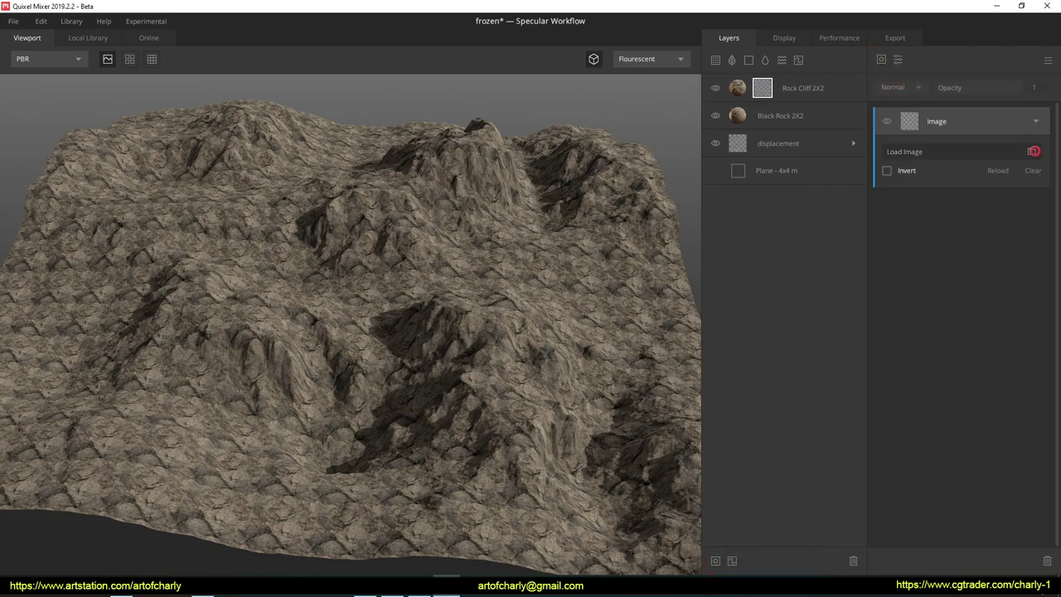
{"action": "left_click", "coordinate": [1031, 152]}
{"action": "key", "text": "Escape"}
{"action": "scroll", "coordinate": [429, 338], "scroll_direction": "up", "scroll_amount": 5}
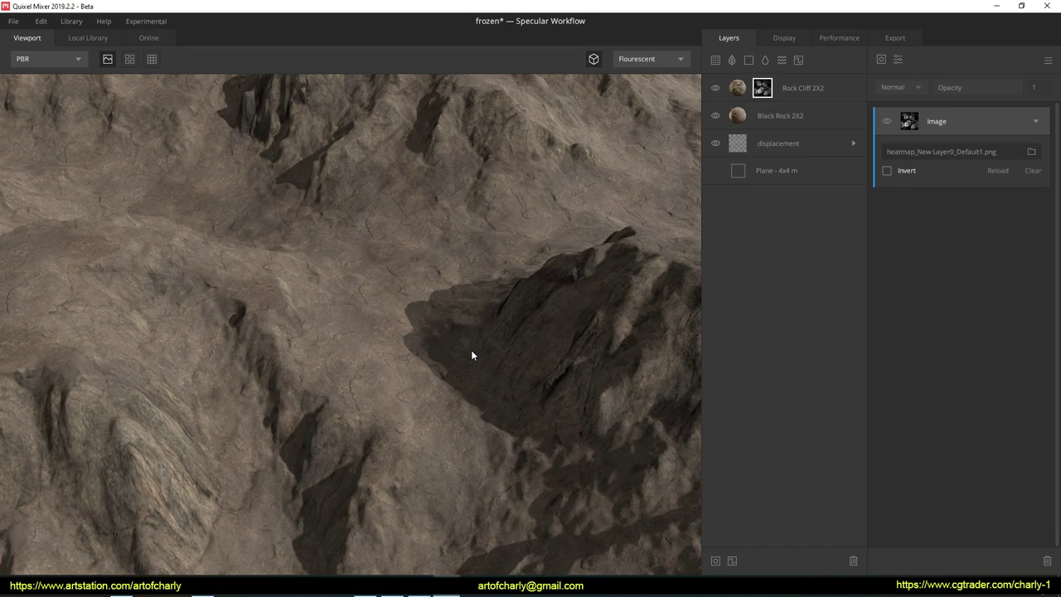
Hide the Black Rock 2X2 layer so snow shows between the cliffs
{"action": "mouse_move", "coordinate": [472, 348]}
{"action": "left_mouse_down"}
{"action": "mouse_move", "coordinate": [364, 302]}
{"action": "mouse_move", "coordinate": [432, 301]}
{"action": "mouse_move", "coordinate": [499, 256]}
{"action": "mouse_move", "coordinate": [462, 232]}
{"action": "left_mouse_up"}
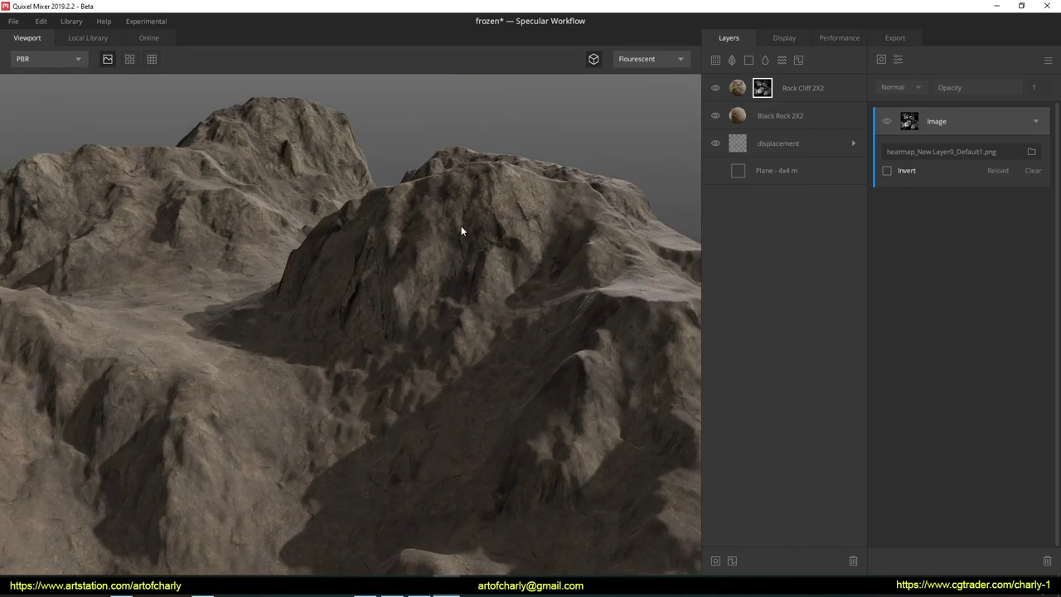
{"action": "left_click", "coordinate": [716, 115]}
{"action": "mouse_move", "coordinate": [353, 278]}
{"action": "left_mouse_down"}
{"action": "mouse_move", "coordinate": [426, 234]}
{"action": "mouse_move", "coordinate": [431, 357]}
{"action": "mouse_move", "coordinate": [234, 351]}
{"action": "mouse_move", "coordinate": [492, 322]}
{"action": "mouse_move", "coordinate": [401, 308]}
{"action": "mouse_move", "coordinate": [428, 350]}
{"action": "mouse_move", "coordinate": [479, 265]}
{"action": "mouse_move", "coordinate": [519, 267]}
{"action": "mouse_move", "coordinate": [403, 287]}
{"action": "mouse_move", "coordinate": [580, 207]}
{"action": "left_mouse_up"}
{"action": "scroll", "coordinate": [431, 357], "scroll_direction": "up", "scroll_amount": 3}
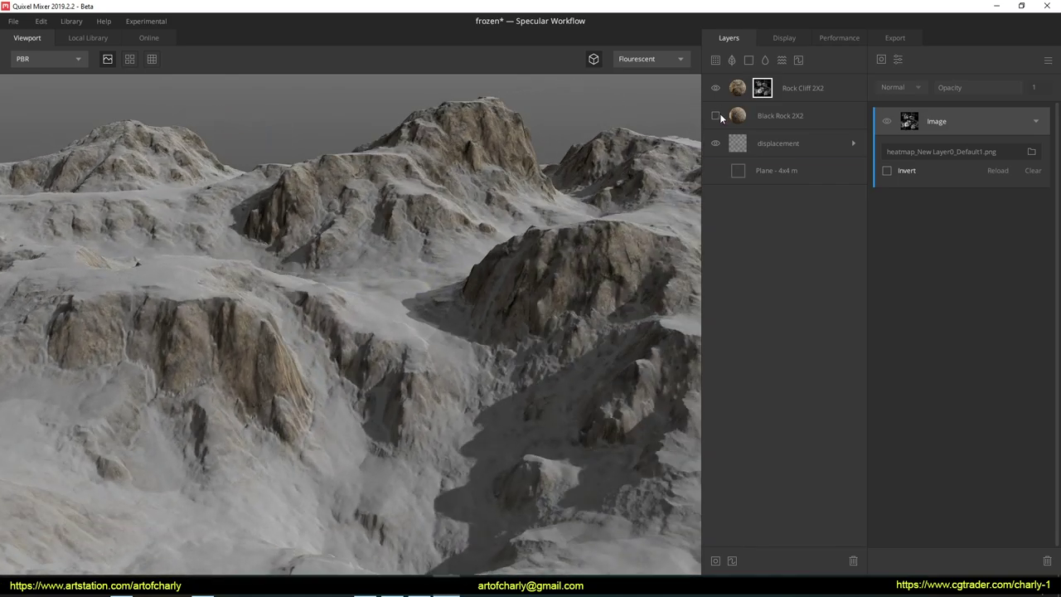
Show Black Rock again and set the Rock Cliff layer's repetitions to 32
{"action": "left_click", "coordinate": [716, 116]}
{"action": "left_click", "coordinate": [740, 89]}
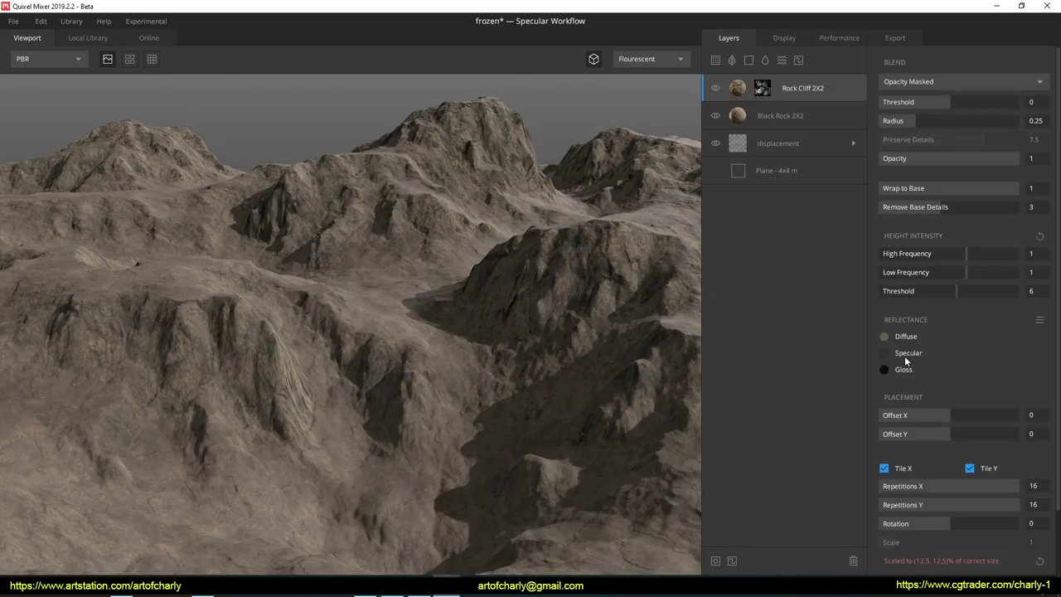
{"action": "type", "text": "32"}
{"action": "key", "text": "Return"}
Raise Rock Cliff repetitions to 64, then make Black Rock 2X2 visible and selected
{"action": "left_click", "coordinate": [715, 115]}
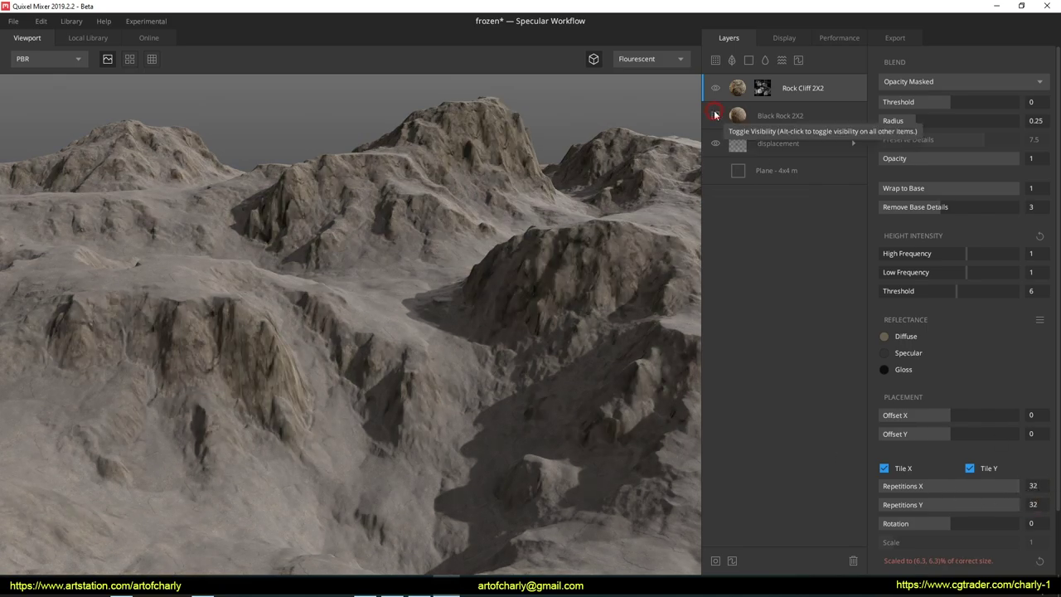
{"action": "left_click", "coordinate": [1032, 486]}
{"action": "type", "text": "64"}
{"action": "key", "text": "Return"}
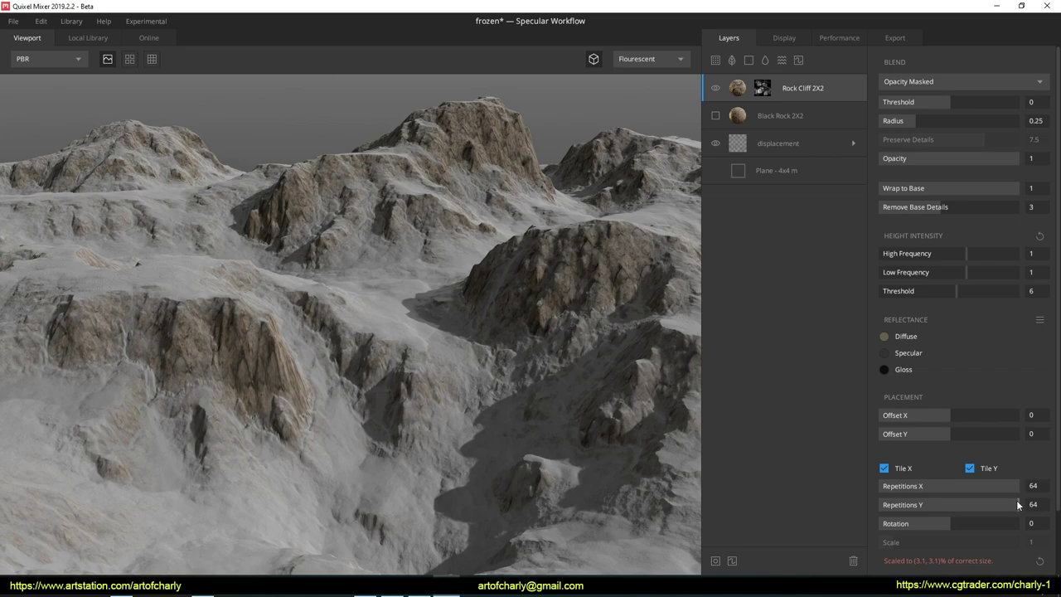
{"action": "left_click", "coordinate": [715, 116]}
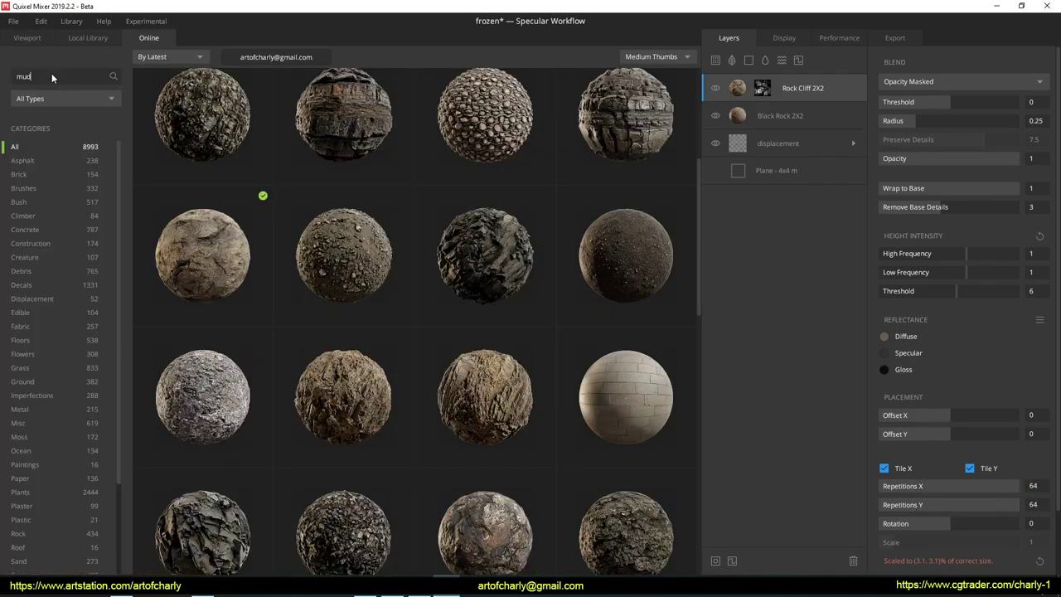
Search for mud surfaces and download the Wet Soil 2X2 M material
{"action": "key", "text": "Return"}
{"action": "scroll", "coordinate": [398, 232], "scroll_direction": "down", "scroll_amount": 4}
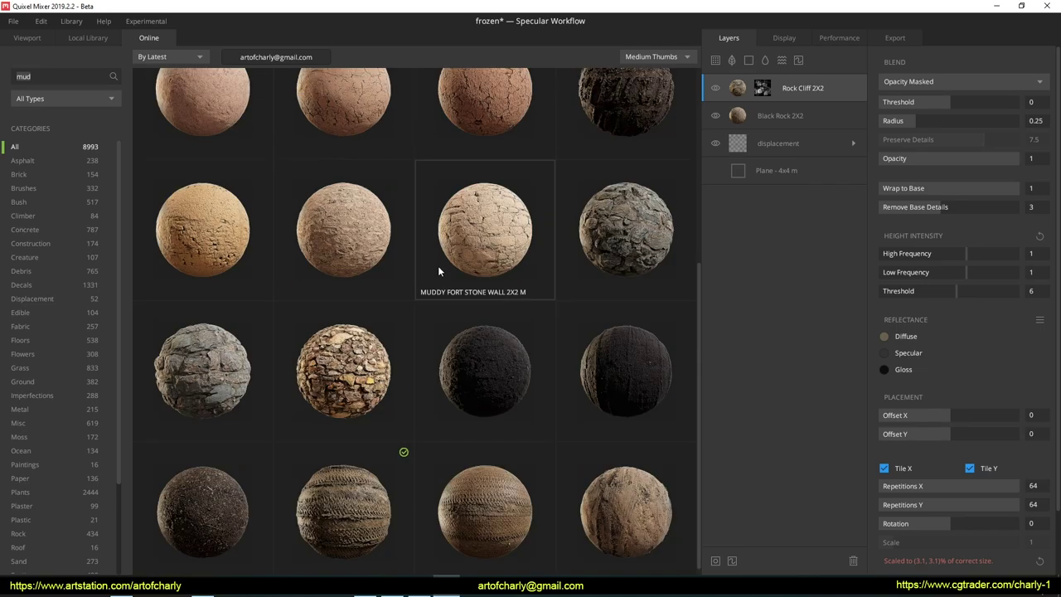
{"action": "scroll", "coordinate": [225, 503], "scroll_direction": "down", "scroll_amount": 5}
{"action": "scroll", "coordinate": [234, 462], "scroll_direction": "down", "scroll_amount": 3}
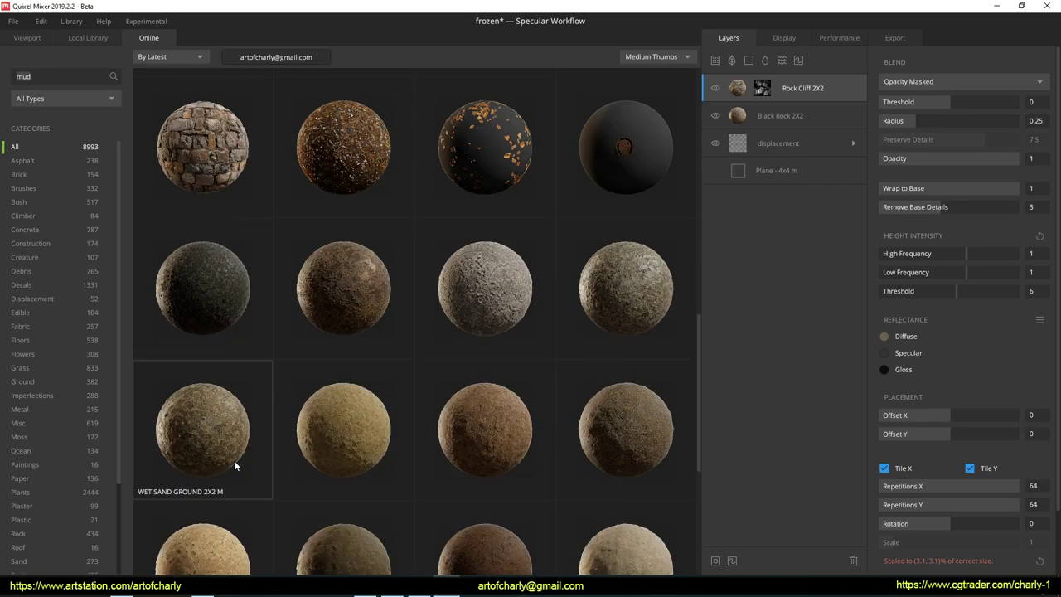
{"action": "left_click", "coordinate": [360, 303]}
{"action": "left_click", "coordinate": [763, 445]}
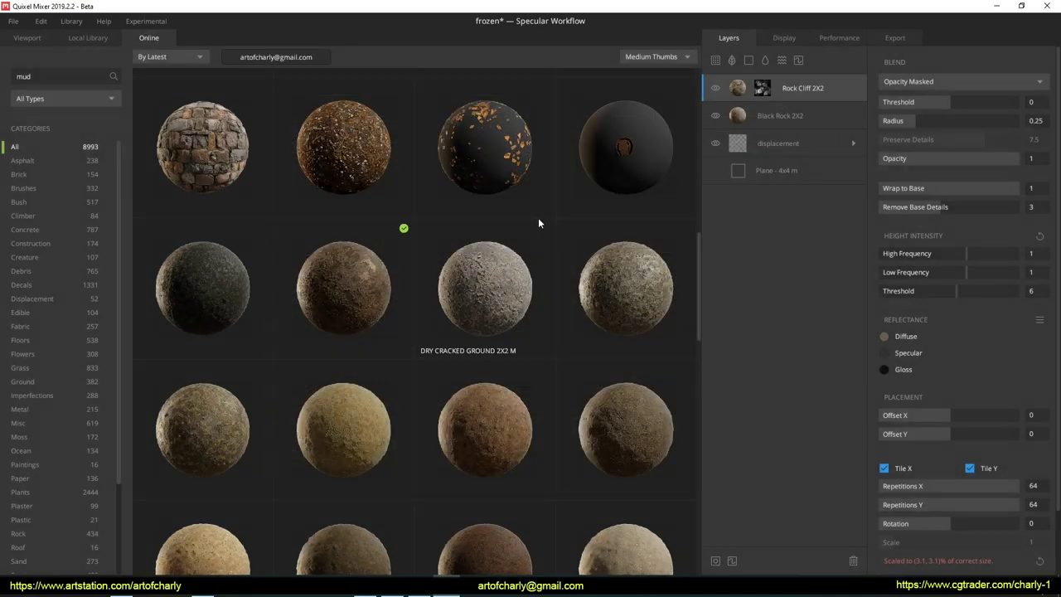
Add Wet Soil as a layer: Opacity Masked blend, Wrap to Base 1, 32 repetitions
{"action": "left_click", "coordinate": [88, 38]}
{"action": "left_click", "coordinate": [210, 118]}
{"action": "left_click", "coordinate": [934, 82]}
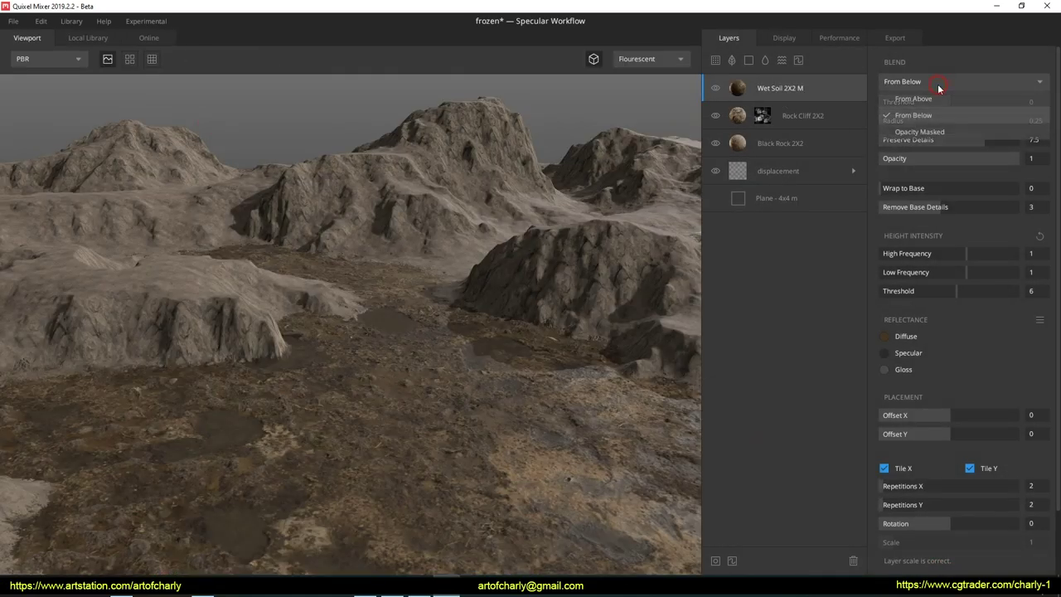
{"action": "left_click", "coordinate": [930, 133]}
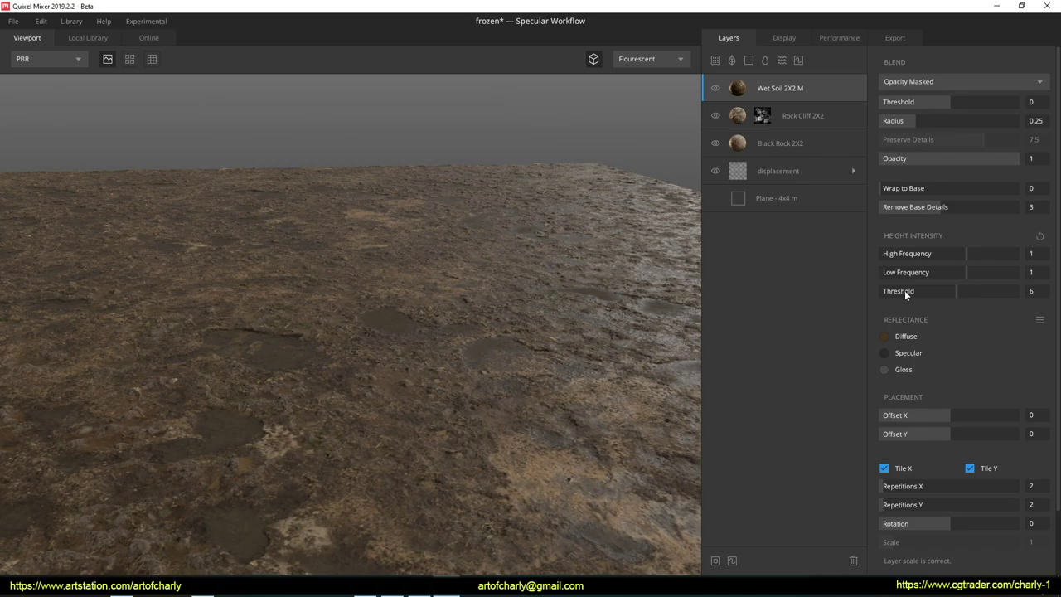
{"action": "left_click_drag", "start_coordinate": [900, 189], "coordinate": [1055, 193]}
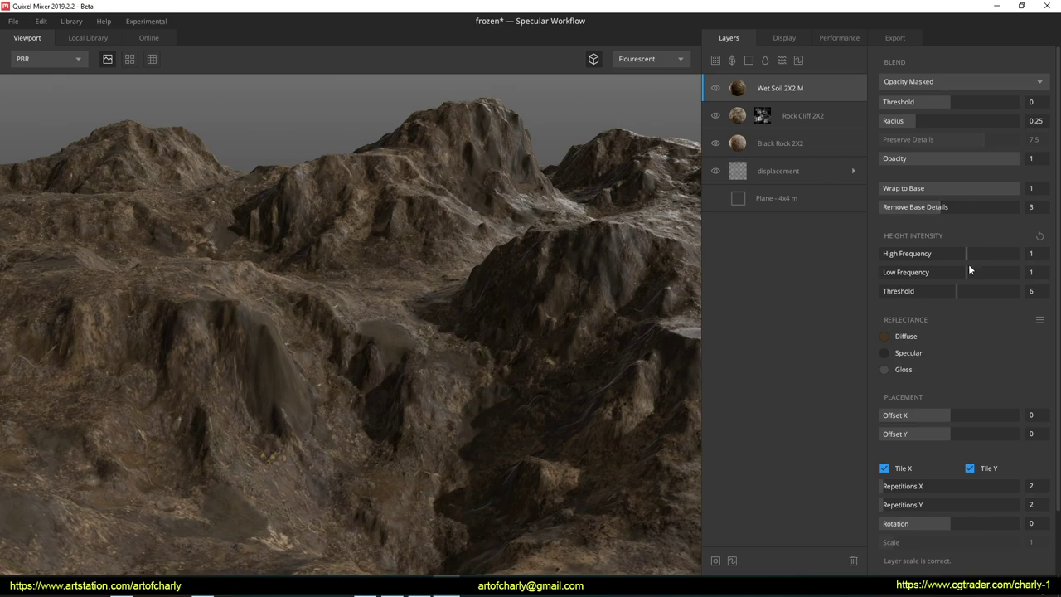
{"action": "type", "text": "32"}
{"action": "key", "text": "Return"}
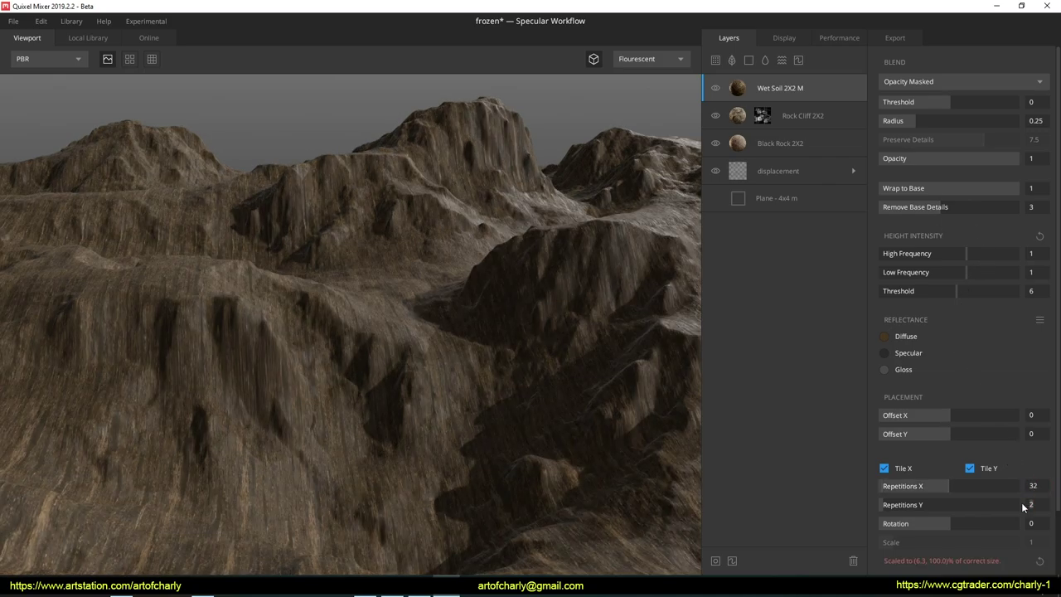
Give the Wet Soil layer an Image mask, then preview Mossy Ground online
{"action": "left_click", "coordinate": [716, 560]}
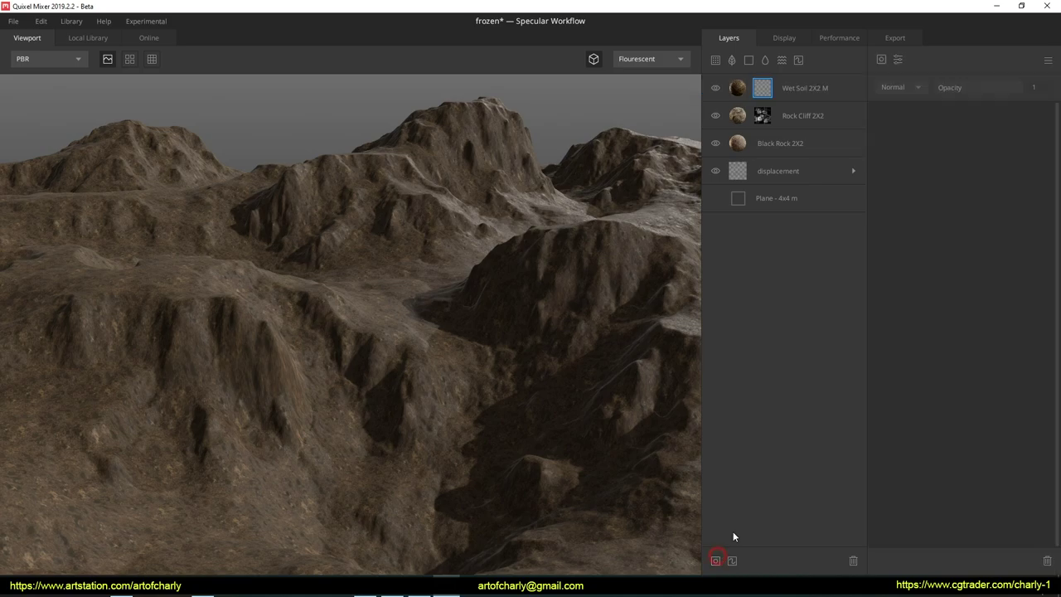
{"action": "left_click", "coordinate": [881, 59]}
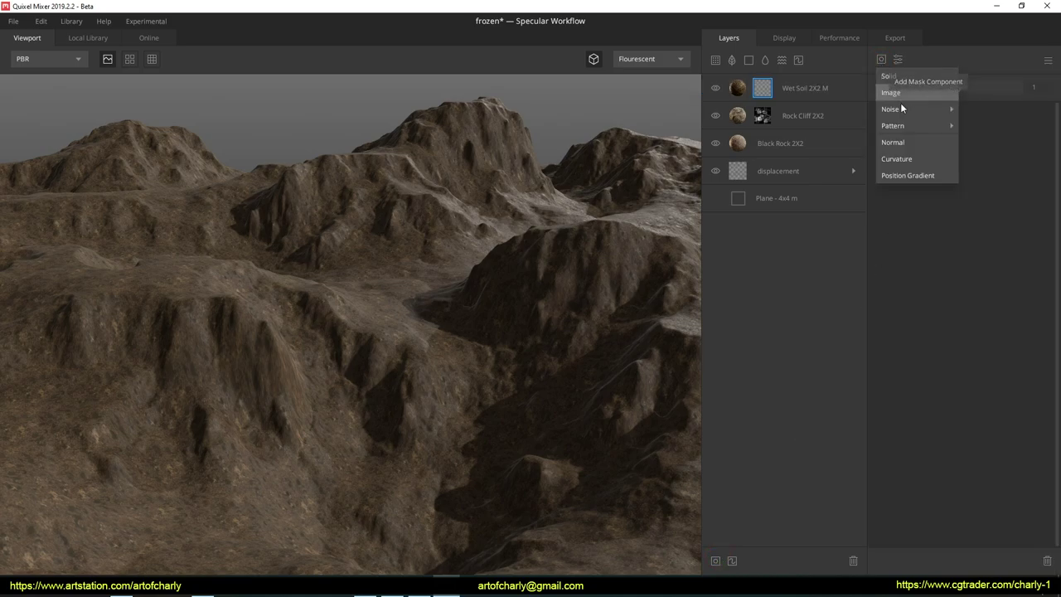
{"action": "left_click", "coordinate": [897, 93]}
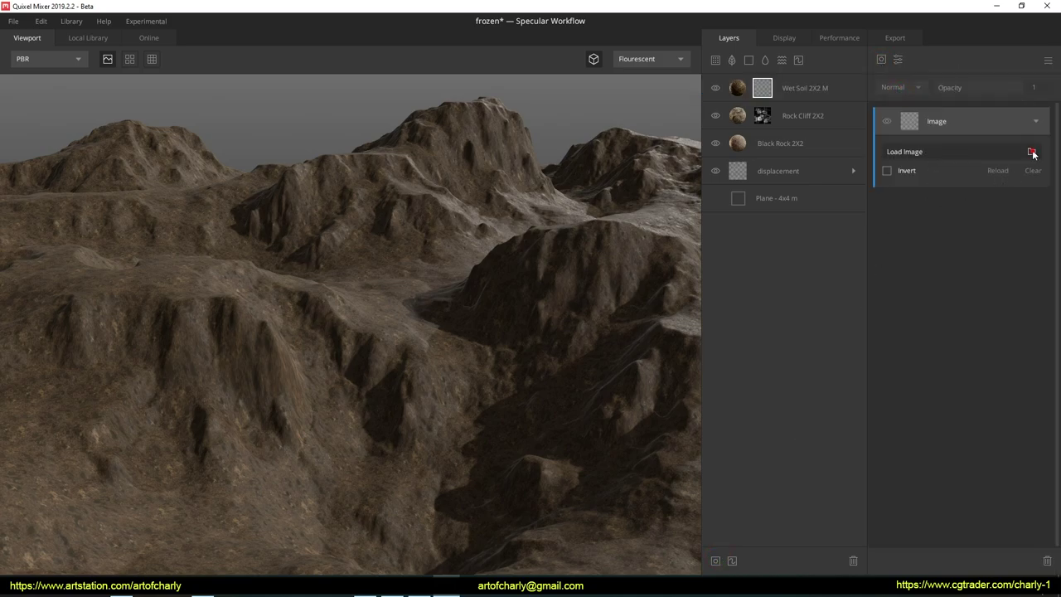
{"action": "left_click", "coordinate": [720, 146]}
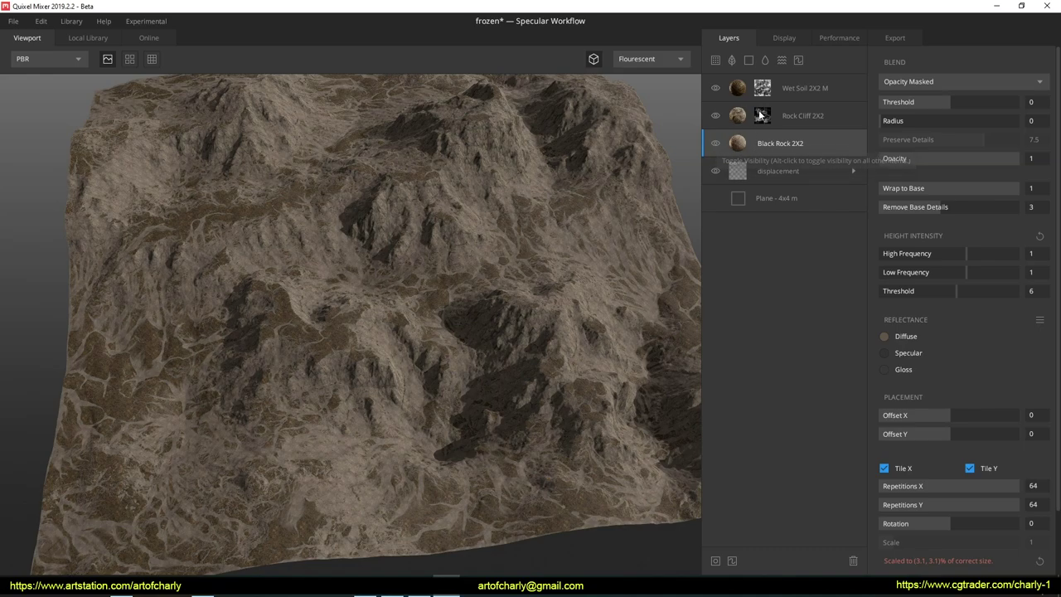
{"action": "left_click", "coordinate": [742, 88]}
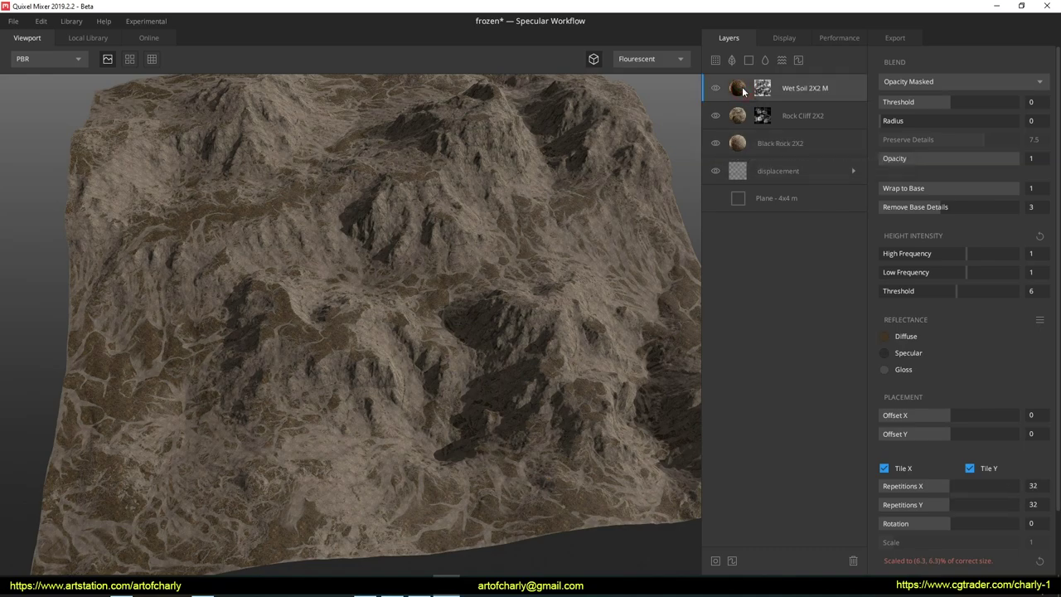
{"action": "left_click", "coordinate": [742, 86]}
{"action": "left_click", "coordinate": [215, 403]}
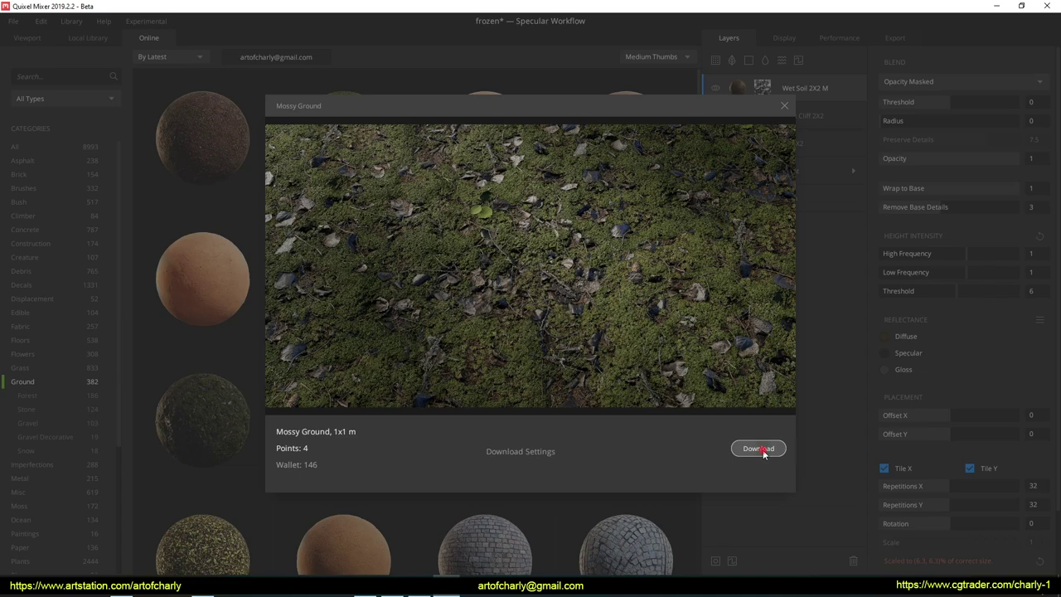
Add Mossy Ground as an Opacity Masked, terrain-wrapped layer tiled about 23 times
{"action": "left_click", "coordinate": [758, 448]}
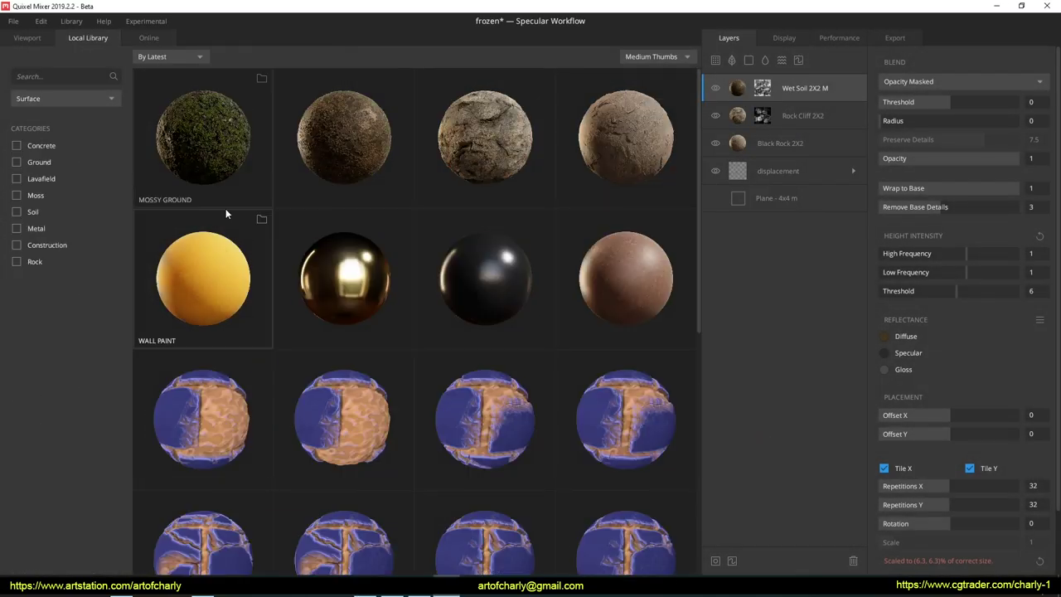
{"action": "left_click", "coordinate": [205, 143]}
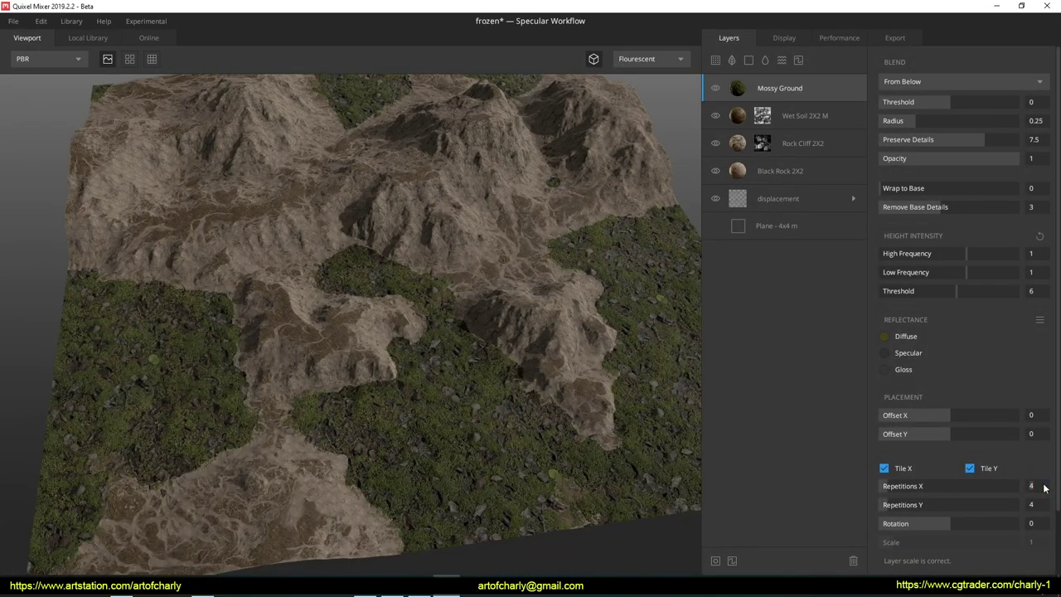
{"action": "type", "text": "64"}
{"action": "key", "text": "Return"}
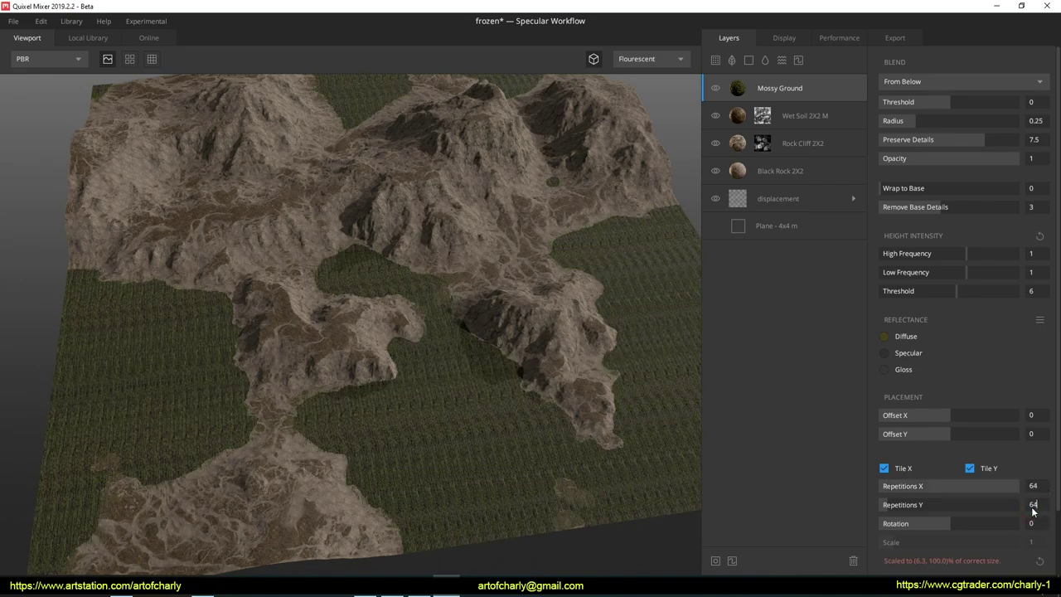
{"action": "key", "text": "Tab"}
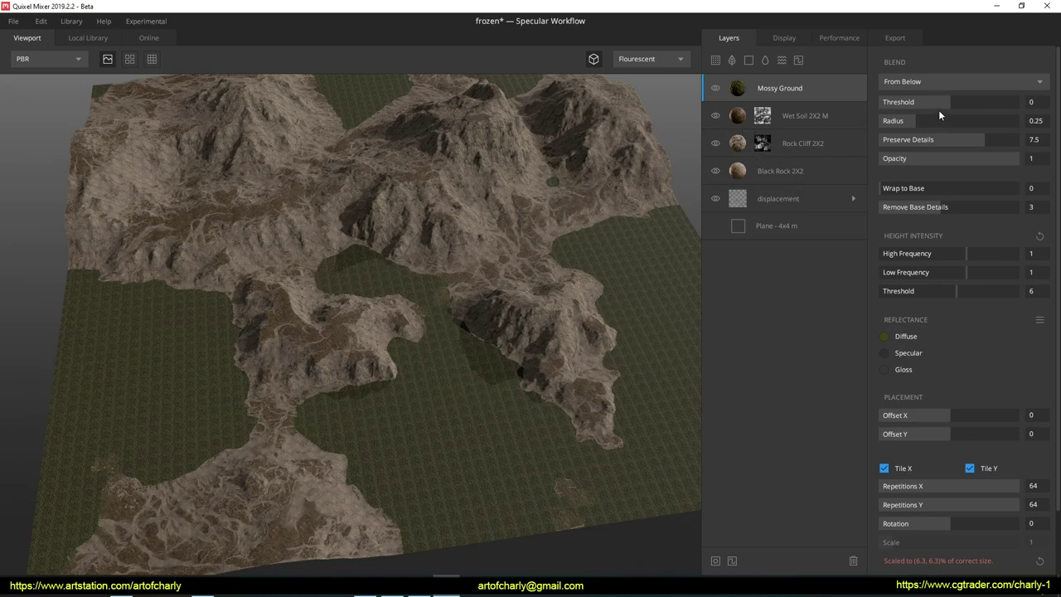
{"action": "left_click", "coordinate": [911, 83]}
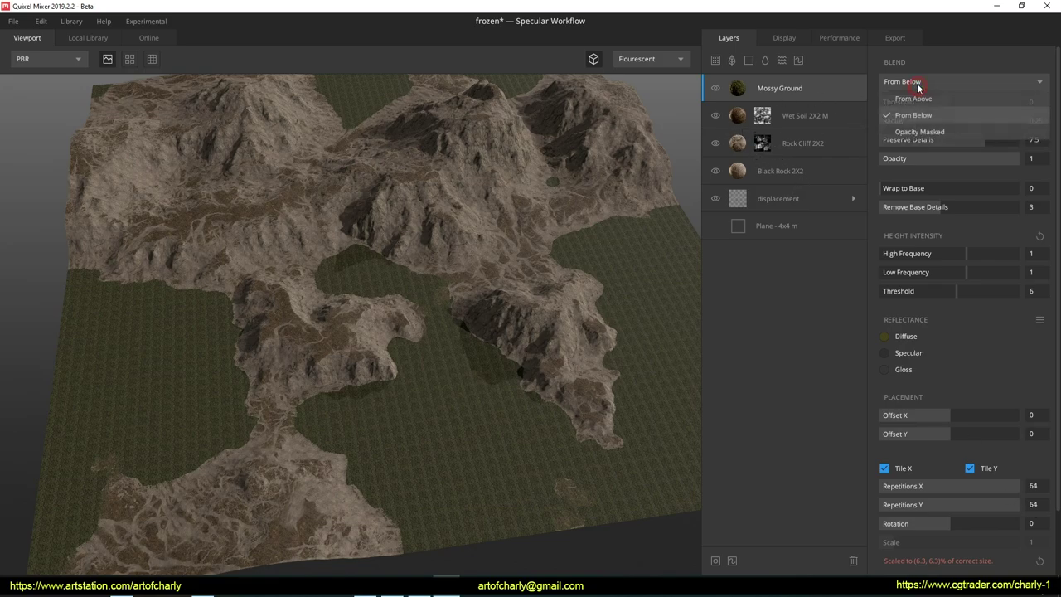
{"action": "left_click", "coordinate": [924, 131]}
{"action": "left_click_drag", "start_coordinate": [891, 189], "coordinate": [1018, 189]}
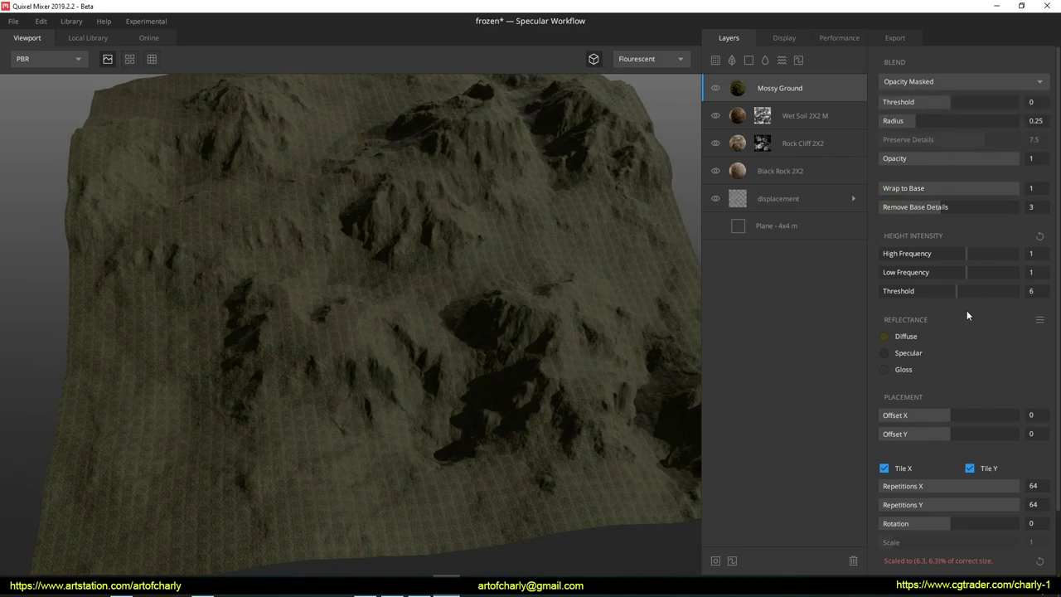
{"action": "mouse_move", "coordinate": [1010, 493]}
{"action": "left_mouse_down"}
{"action": "mouse_move", "coordinate": [928, 492]}
{"action": "mouse_move", "coordinate": [1002, 502]}
{"action": "mouse_move", "coordinate": [929, 501]}
{"action": "left_mouse_up"}
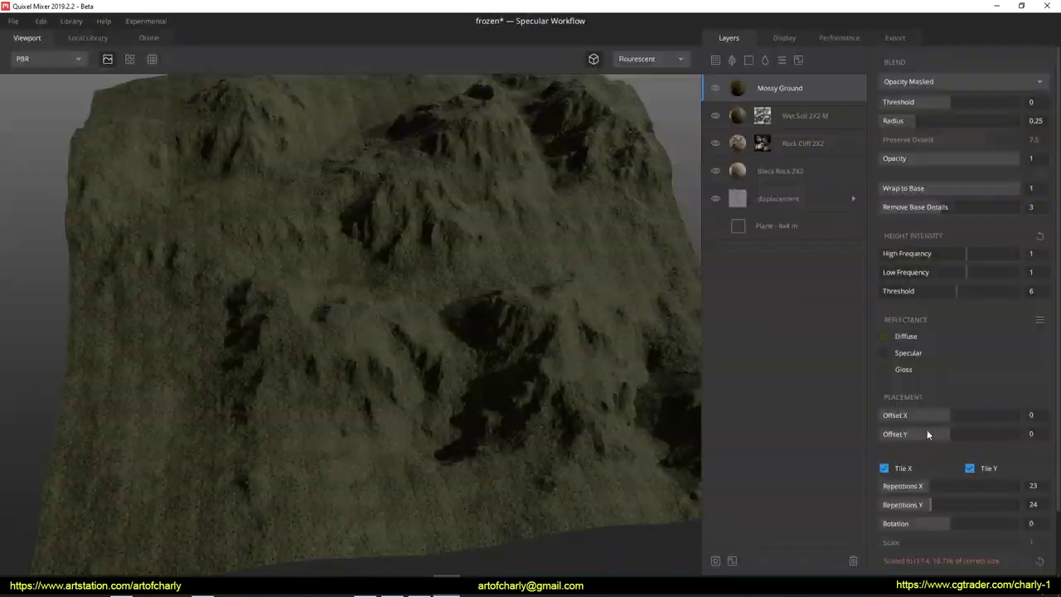
Mask the Mossy Ground layer with an Image component and load its mask image
{"action": "left_click", "coordinate": [714, 562]}
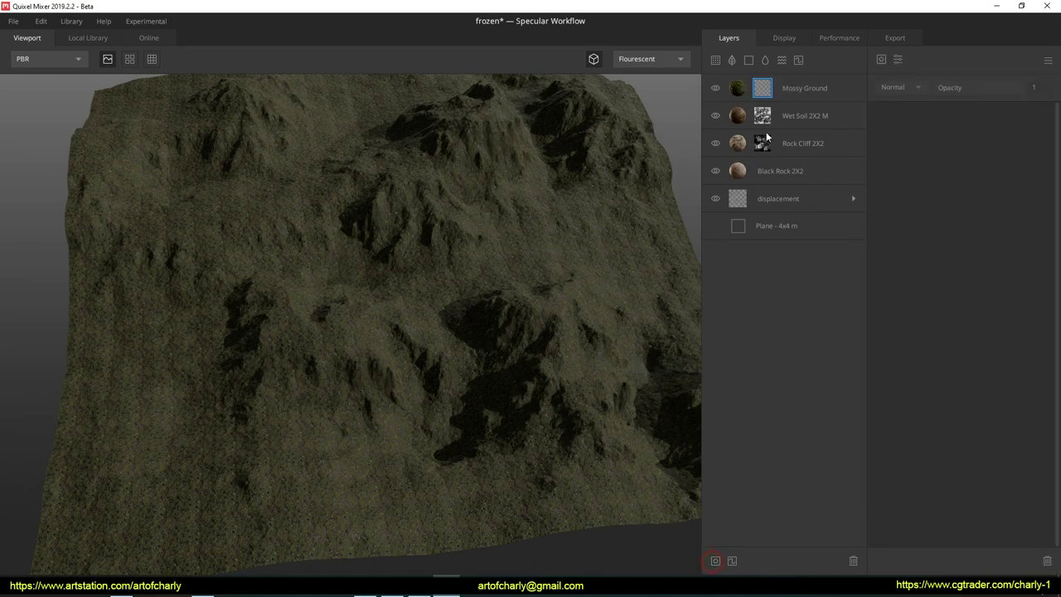
{"action": "left_click", "coordinate": [880, 59]}
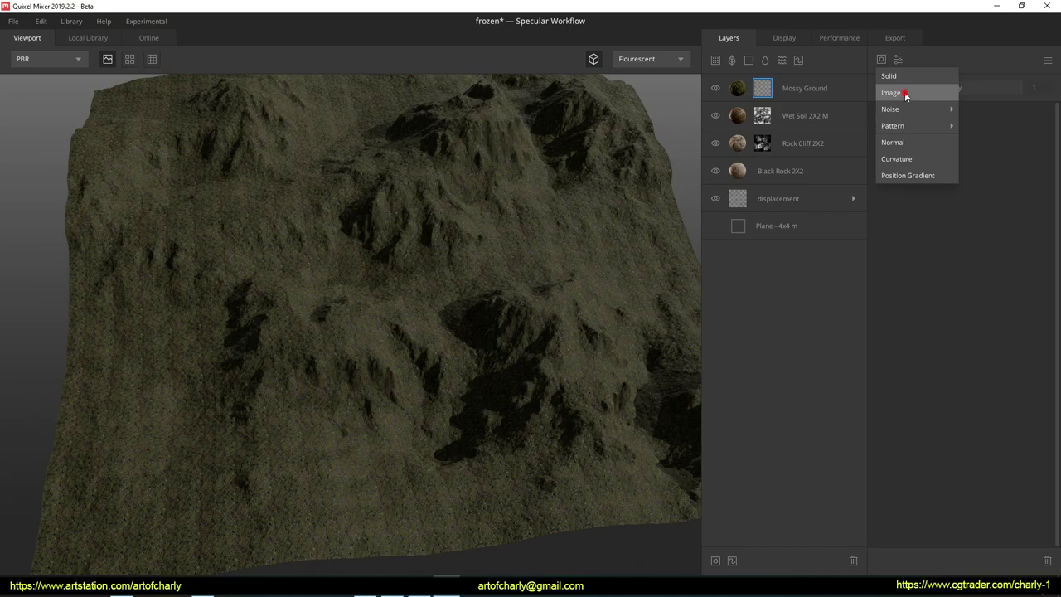
{"action": "left_click", "coordinate": [902, 92]}
{"action": "left_click", "coordinate": [1030, 151]}
{"action": "key", "text": "Escape"}
{"action": "left_click", "coordinate": [745, 84]}
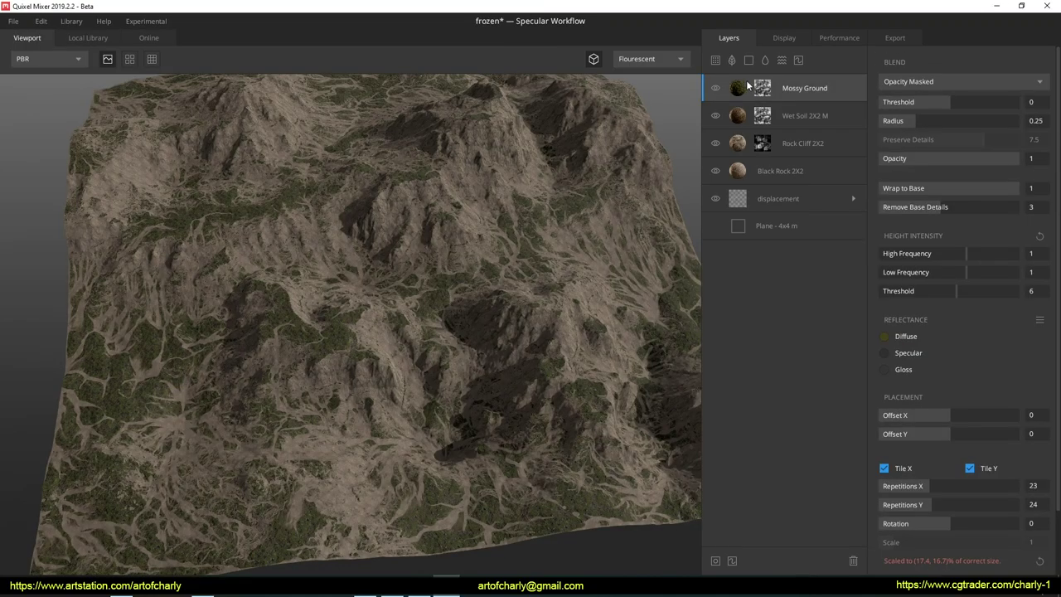
Find and download Sleet On Grass 2X2 M from the online library
{"action": "left_click", "coordinate": [137, 40]}
{"action": "type", "text": "w"}
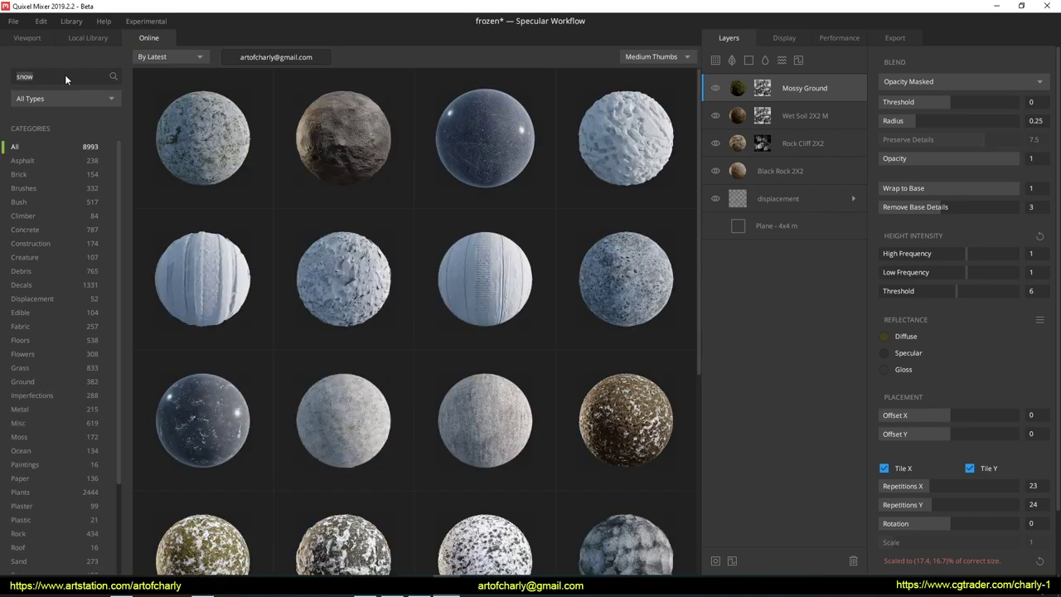
{"action": "left_click", "coordinate": [217, 142]}
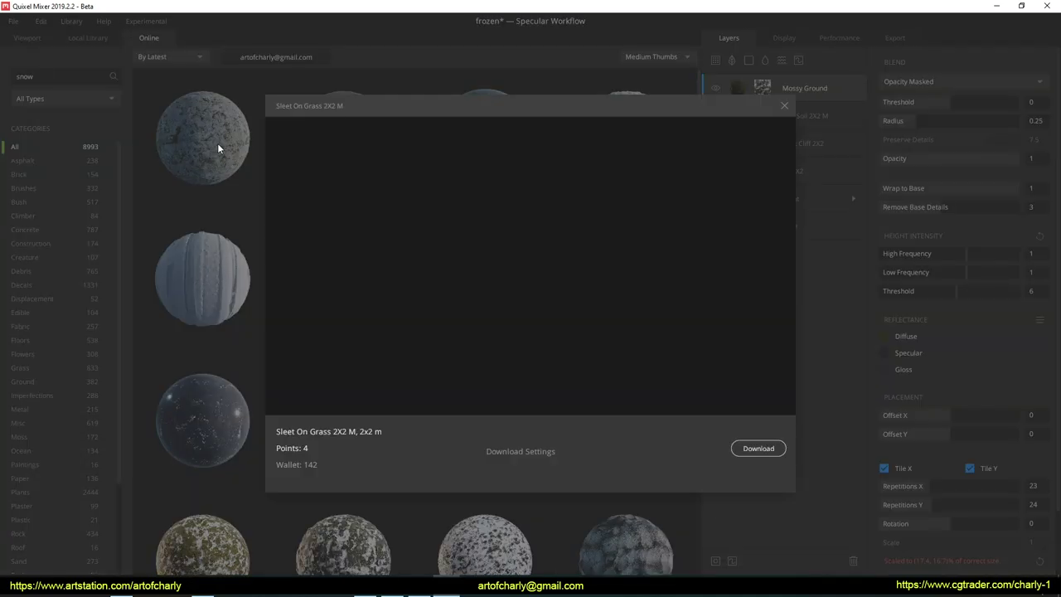
{"action": "left_click", "coordinate": [758, 447]}
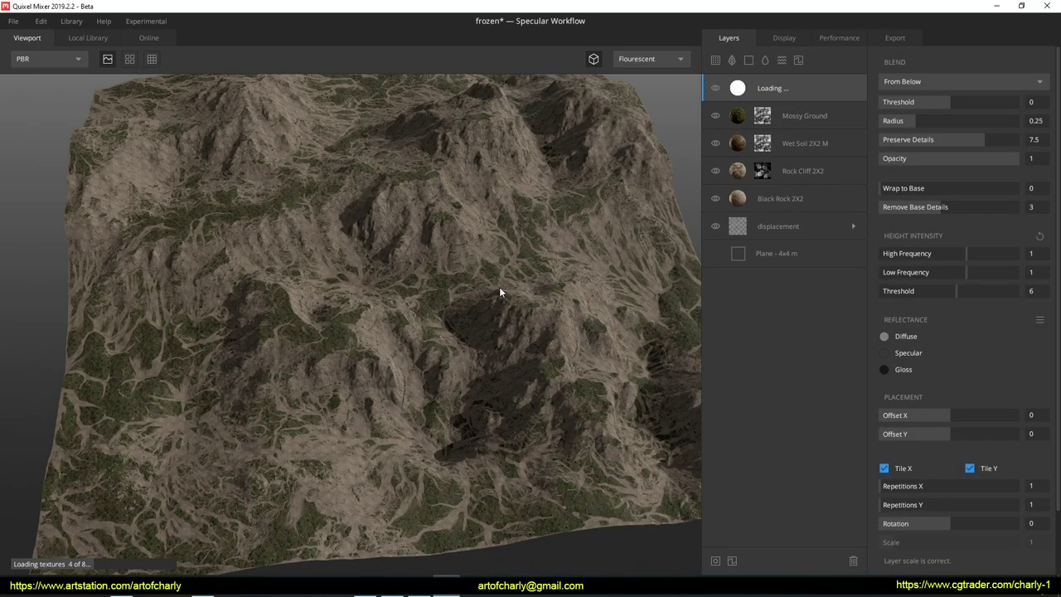
Make the sleet layer Opacity Masked, wrapped to the relief, tiled 64×64, and add a mask
{"action": "left_click", "coordinate": [926, 83]}
{"action": "left_click", "coordinate": [922, 131]}
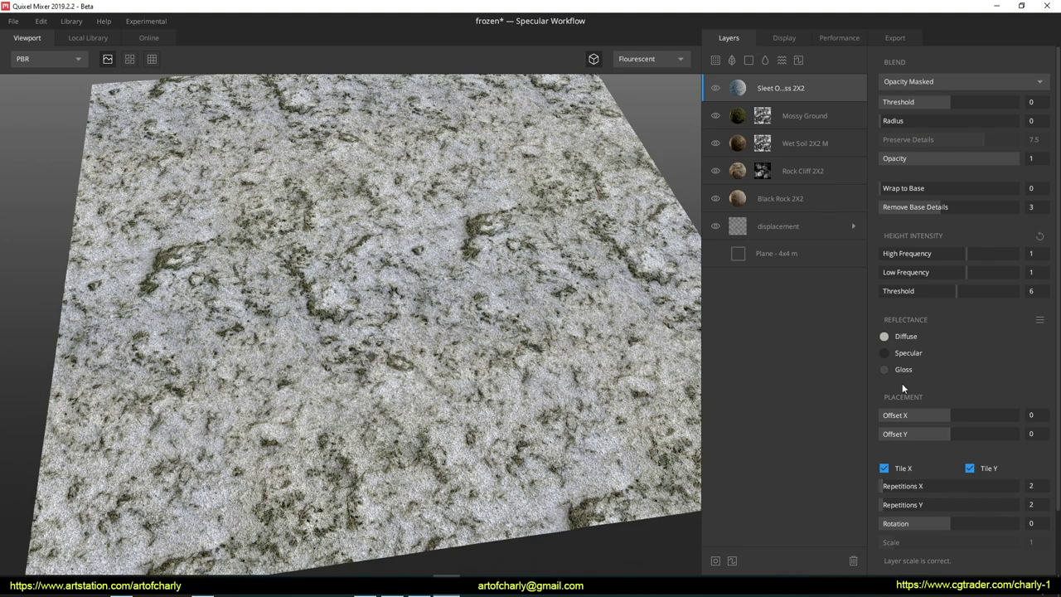
{"action": "left_click_drag", "start_coordinate": [912, 189], "coordinate": [944, 189]}
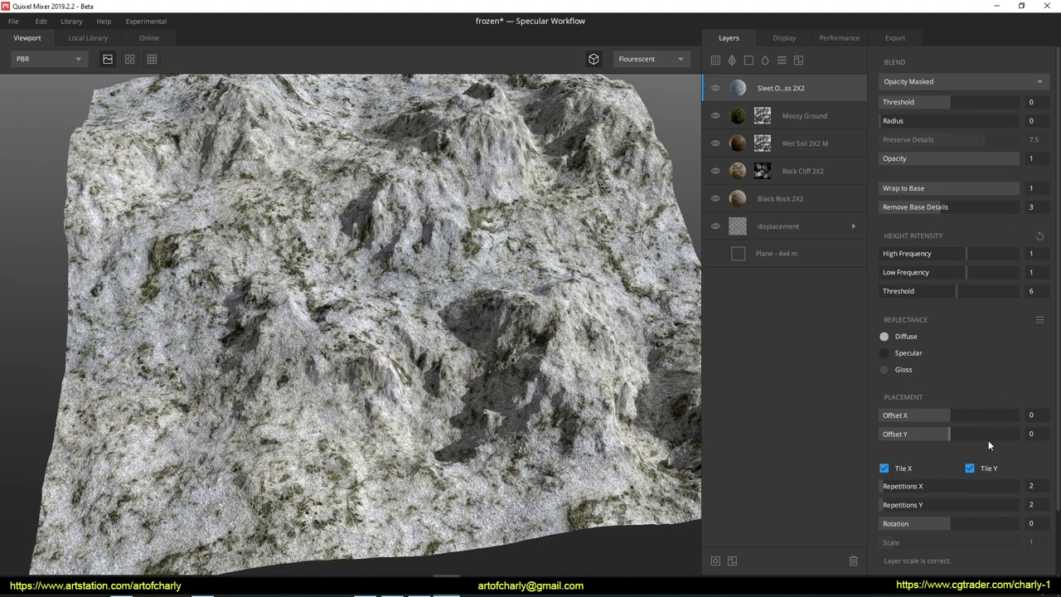
{"action": "left_click_drag", "start_coordinate": [889, 488], "coordinate": [1033, 487]}
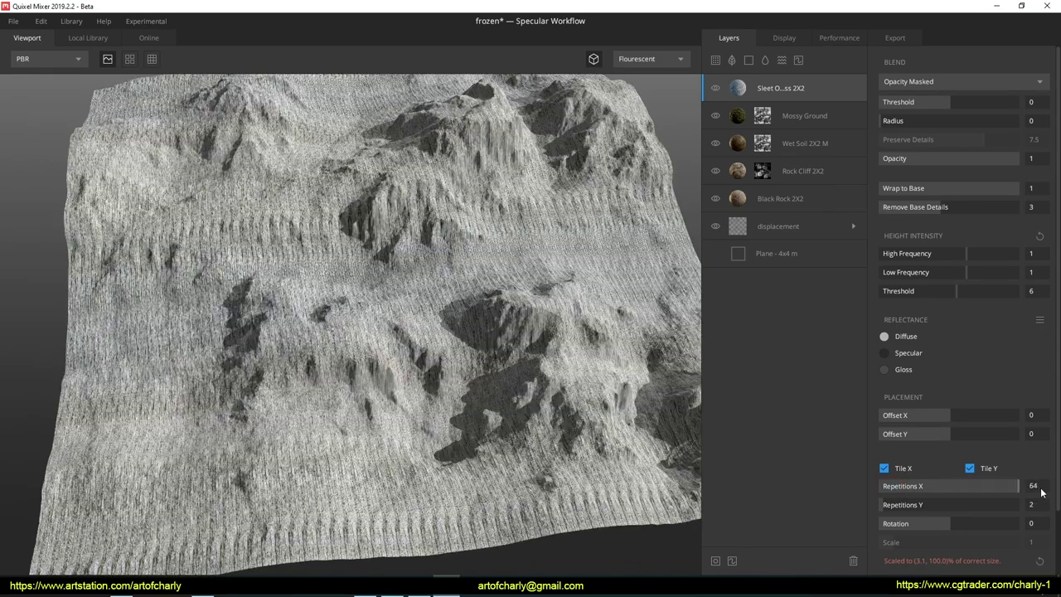
{"action": "left_click_drag", "start_coordinate": [894, 504], "coordinate": [1024, 504]}
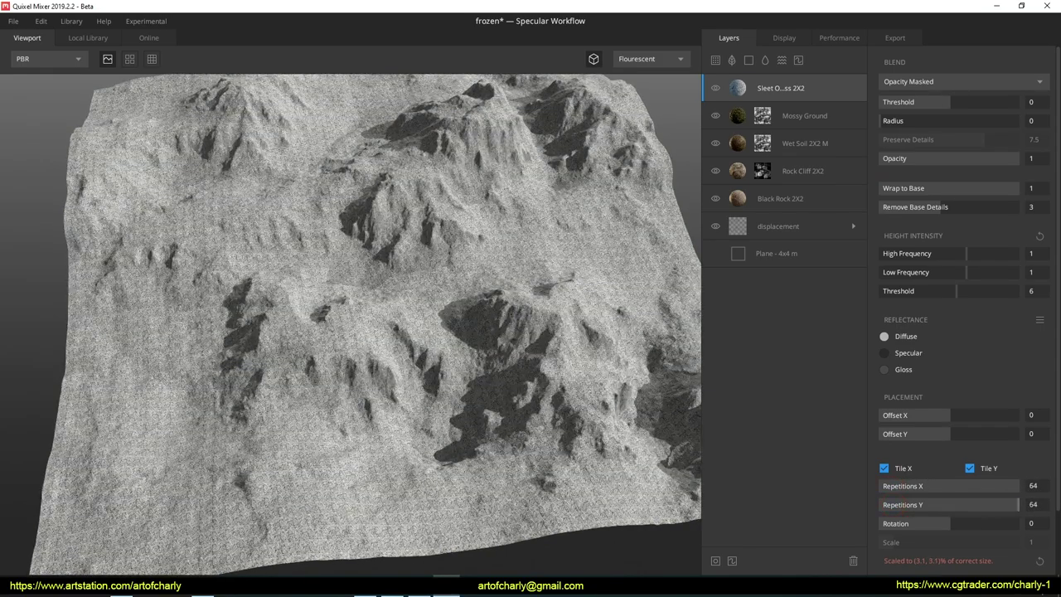
{"action": "left_click", "coordinate": [740, 87]}
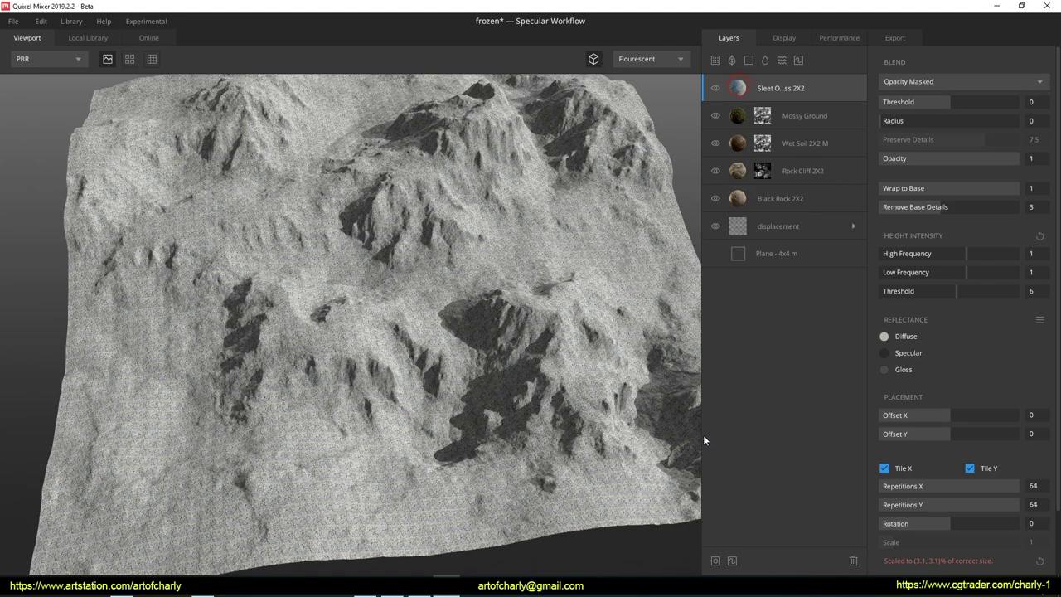
{"action": "left_click", "coordinate": [715, 561]}
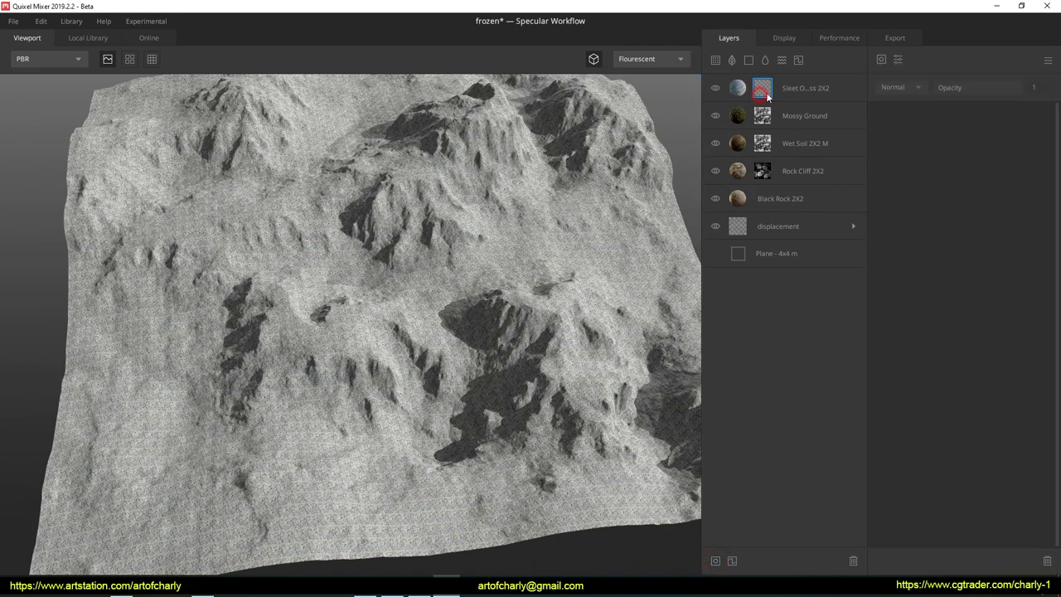
Add an Image component to the sleet mask, then add Windswept Snowy Stones tiled 64 across
{"action": "left_click", "coordinate": [881, 59]}
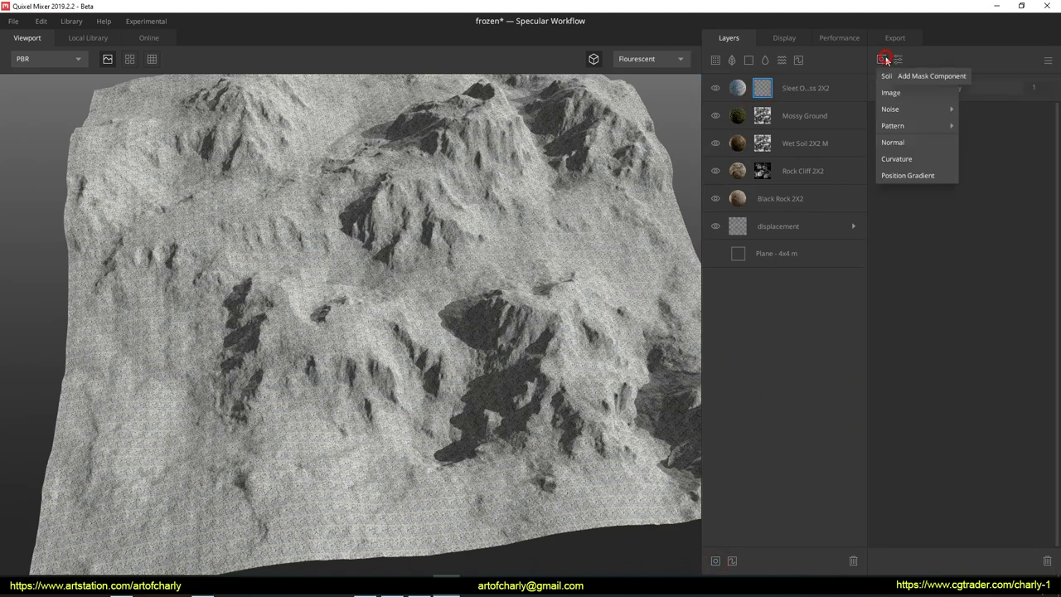
{"action": "left_click", "coordinate": [911, 94]}
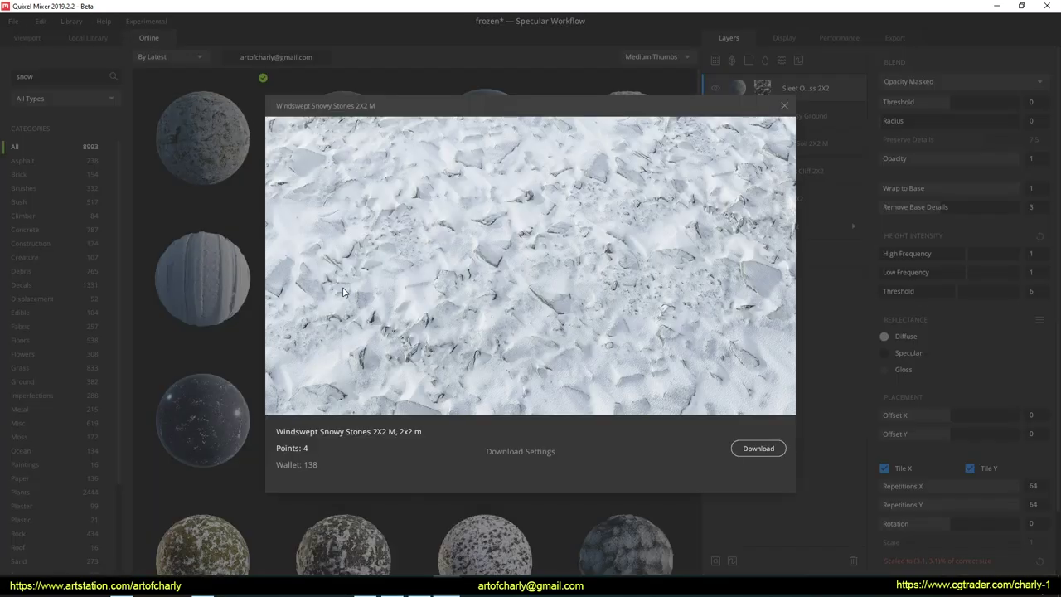
{"action": "left_click", "coordinate": [757, 448]}
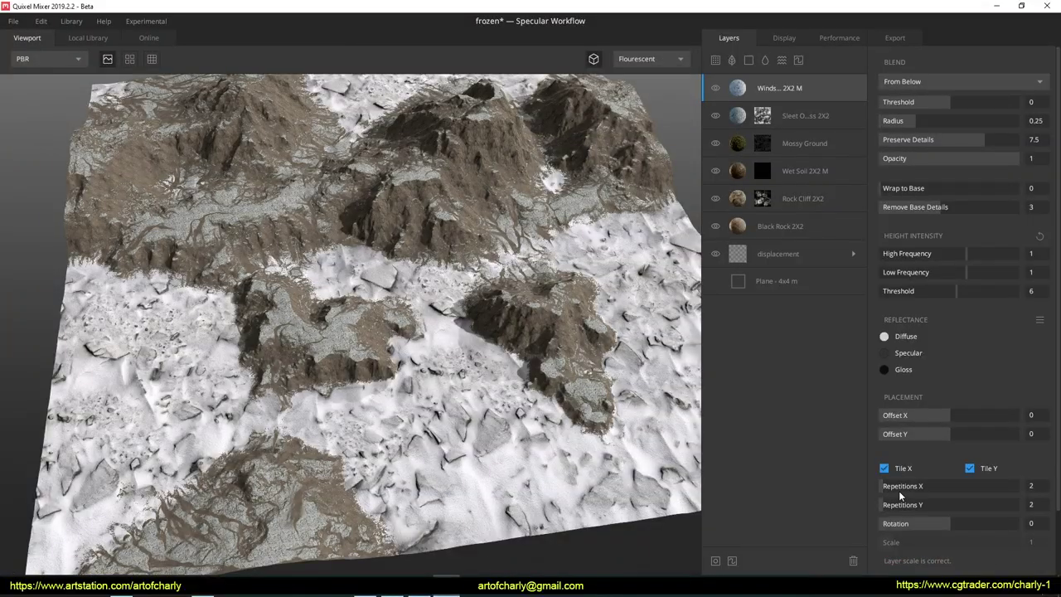
{"action": "left_click_drag", "start_coordinate": [900, 490], "coordinate": [1053, 481]}
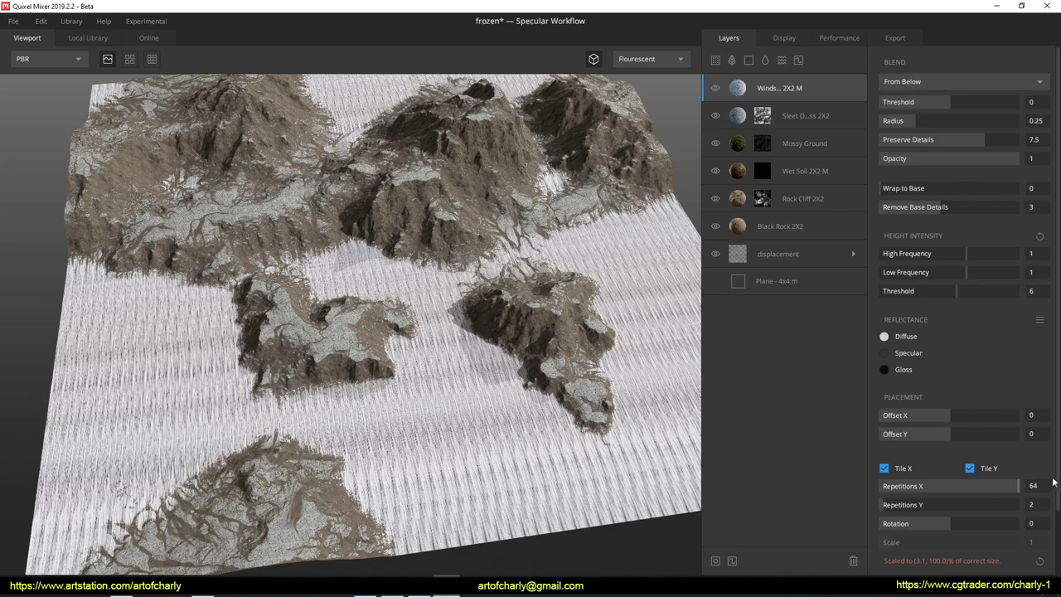
Tile the Windswept snow 24 by 25 and give it an Image mask with a loaded image
{"action": "left_click_drag", "start_coordinate": [922, 502], "coordinate": [1053, 504]}
{"action": "mouse_move", "coordinate": [982, 485]}
{"action": "left_mouse_down"}
{"action": "mouse_move", "coordinate": [930, 486]}
{"action": "mouse_move", "coordinate": [908, 503]}
{"action": "mouse_move", "coordinate": [932, 503]}
{"action": "left_mouse_up"}
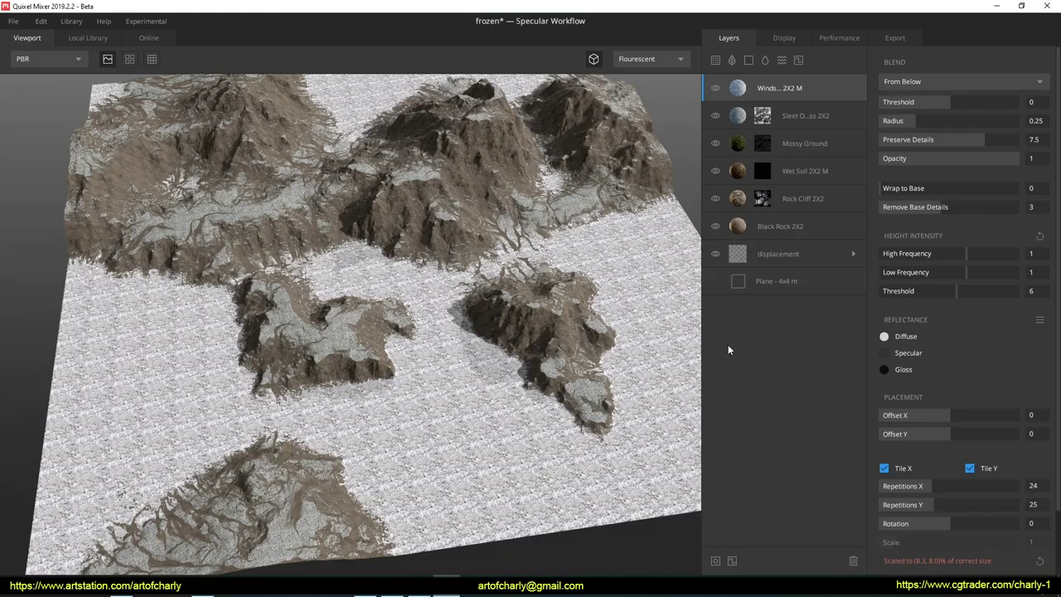
{"action": "left_click", "coordinate": [715, 560]}
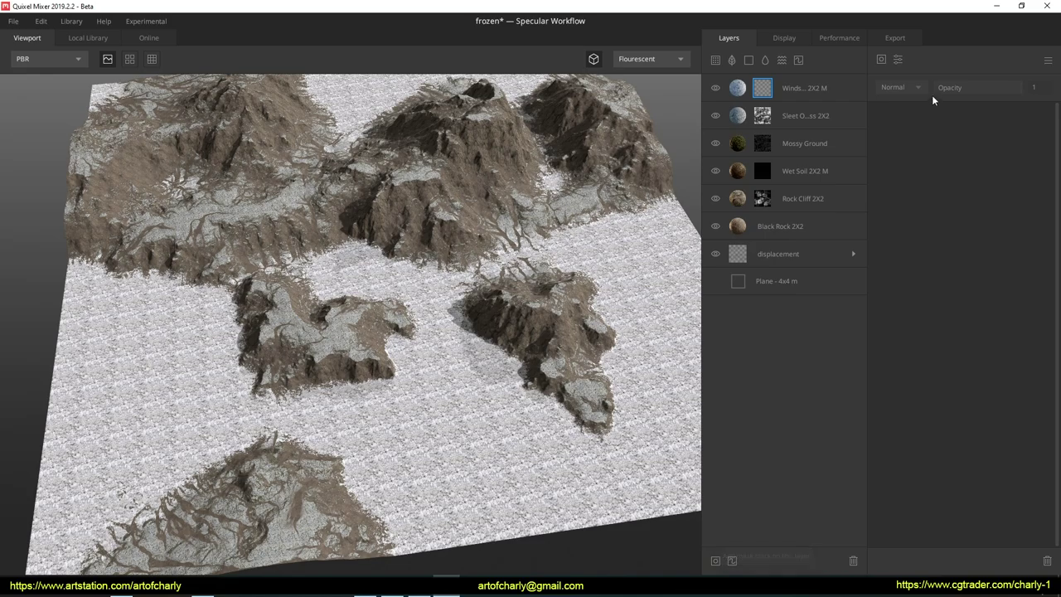
{"action": "left_click", "coordinate": [881, 60]}
{"action": "left_click", "coordinate": [909, 92]}
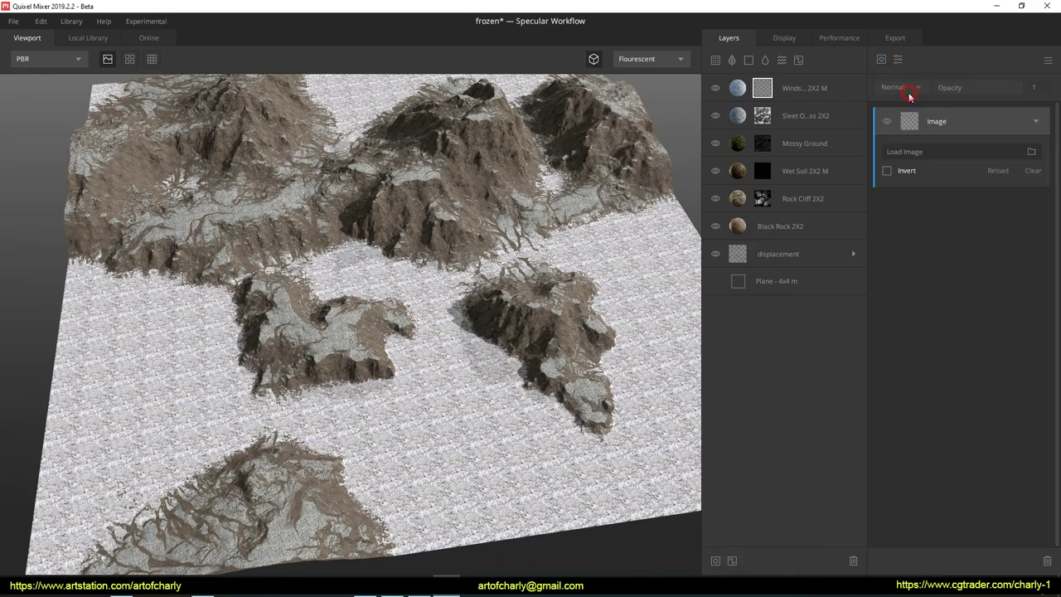
{"action": "left_click", "coordinate": [1030, 152]}
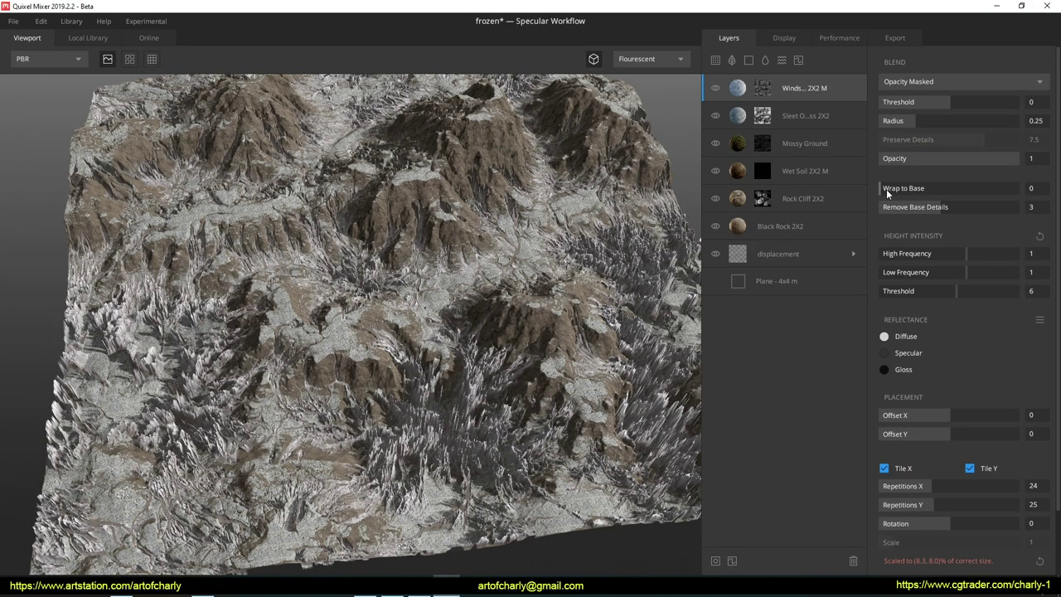
Wrap the snow layer fully over the terrain and toggle its visibility to compare
{"action": "left_click_drag", "start_coordinate": [886, 189], "coordinate": [1018, 188]}
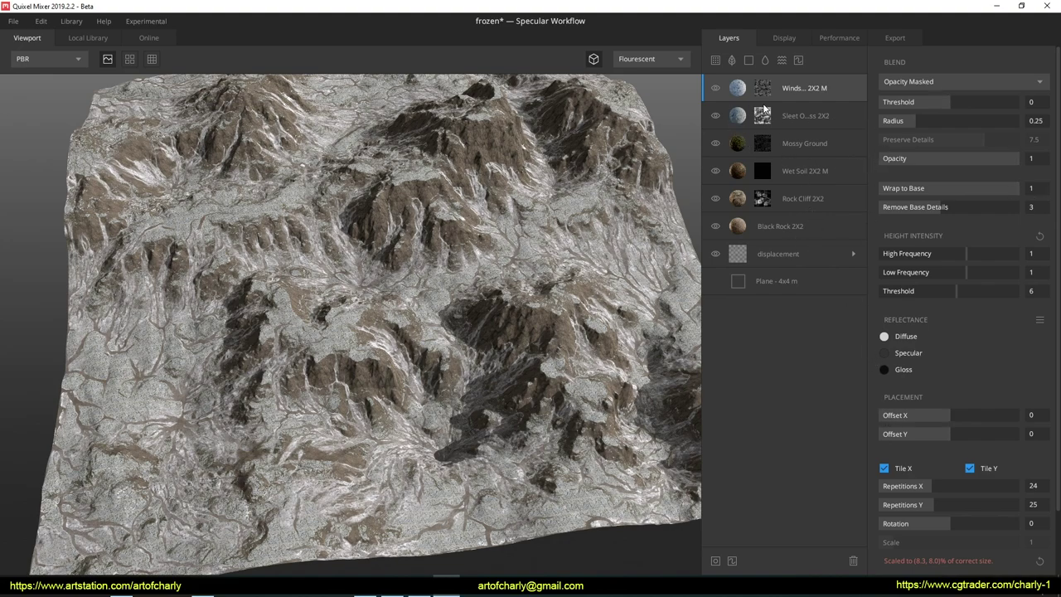
{"action": "left_click", "coordinate": [711, 93]}
{"action": "left_click", "coordinate": [711, 93]}
{"action": "left_click", "coordinate": [711, 93]}
{"action": "left_click", "coordinate": [711, 93]}
{"action": "left_click", "coordinate": [711, 93]}
{"action": "left_click", "coordinate": [711, 93]}
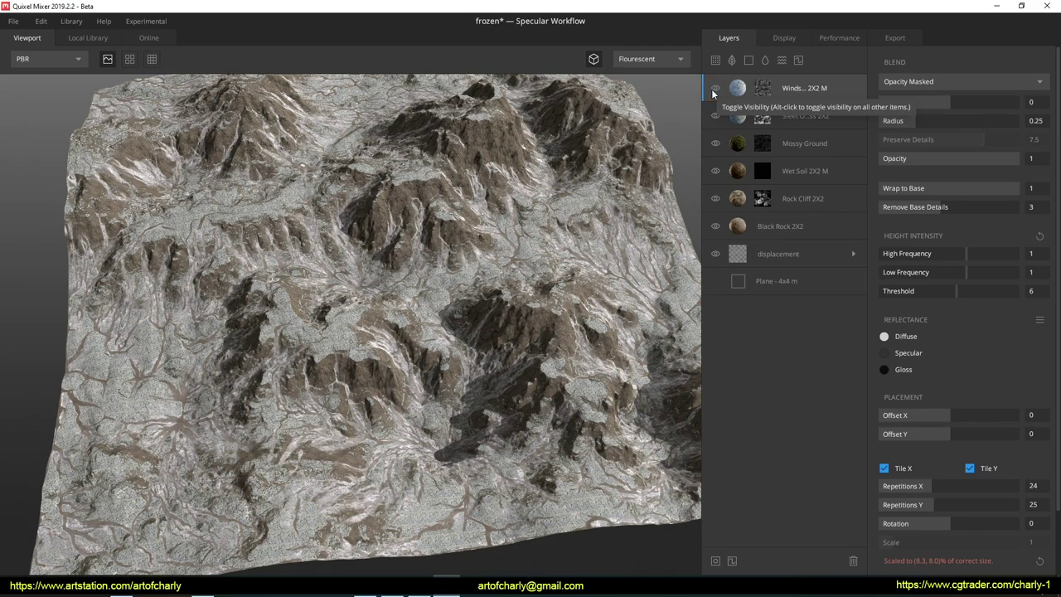
{"action": "left_click", "coordinate": [711, 93]}
{"action": "left_click", "coordinate": [711, 93]}
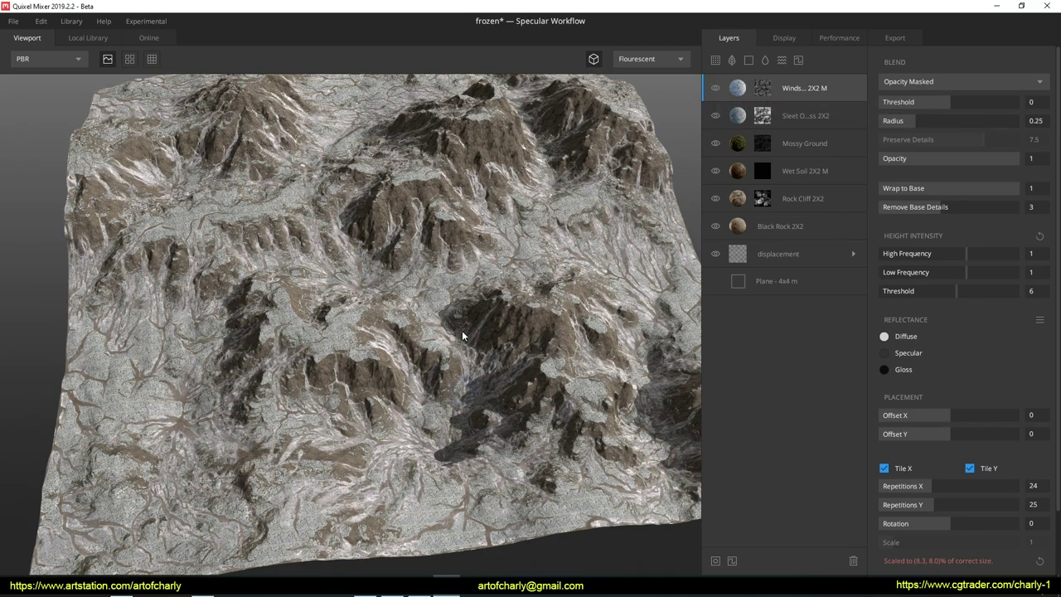
{"action": "mouse_move", "coordinate": [497, 345]}
{"action": "left_mouse_down"}
{"action": "mouse_move", "coordinate": [470, 277]}
{"action": "mouse_move", "coordinate": [461, 278]}
{"action": "left_mouse_up"}
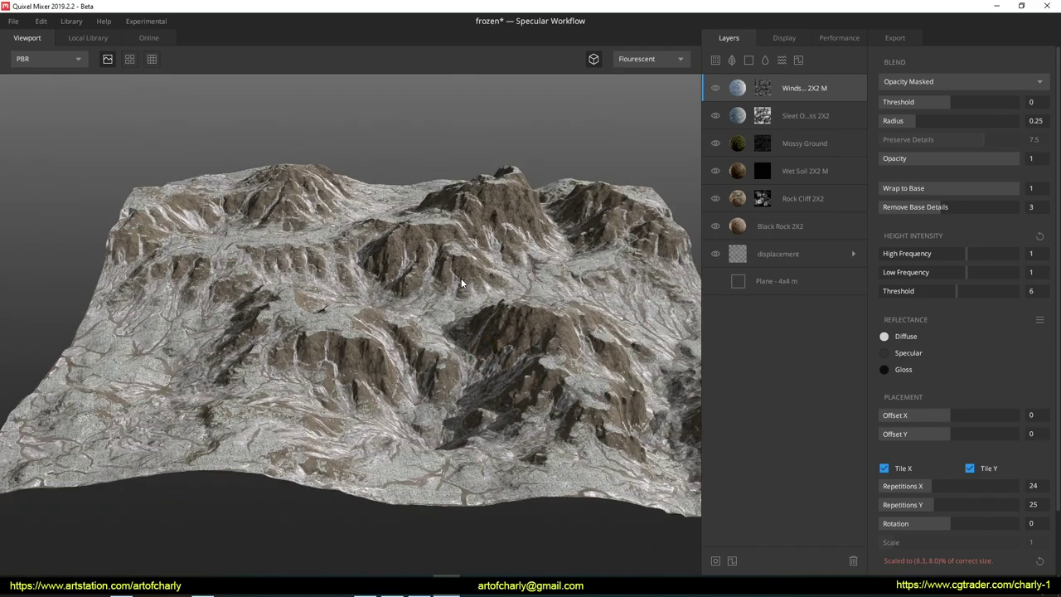
Cycle lighting environments and settle on Desert Road
{"action": "key", "text": "Down"}
{"action": "key", "text": "Down"}
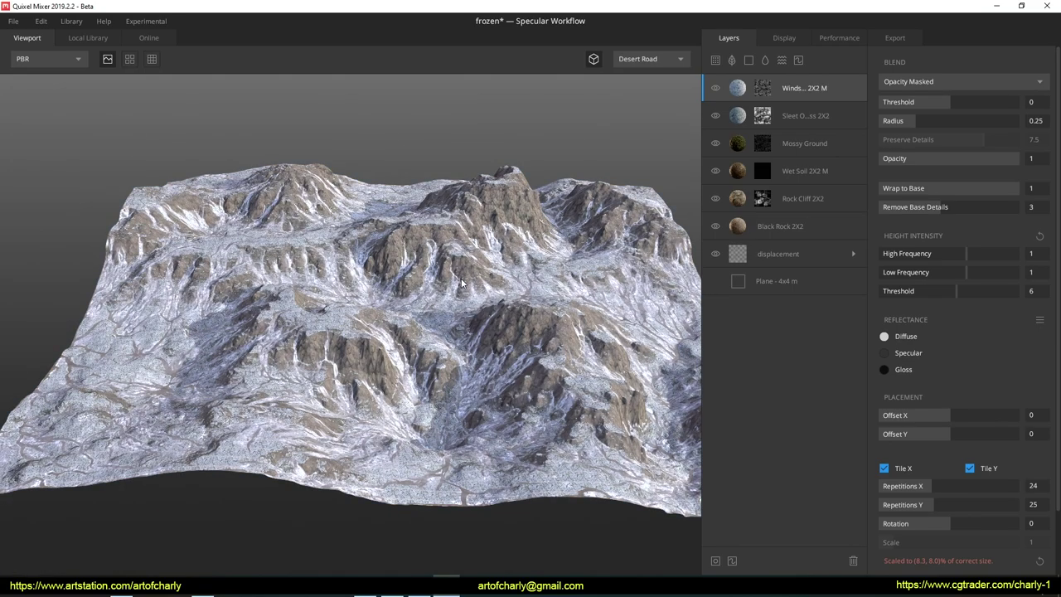
{"action": "key", "text": "Up"}
{"action": "key", "text": "Up"}
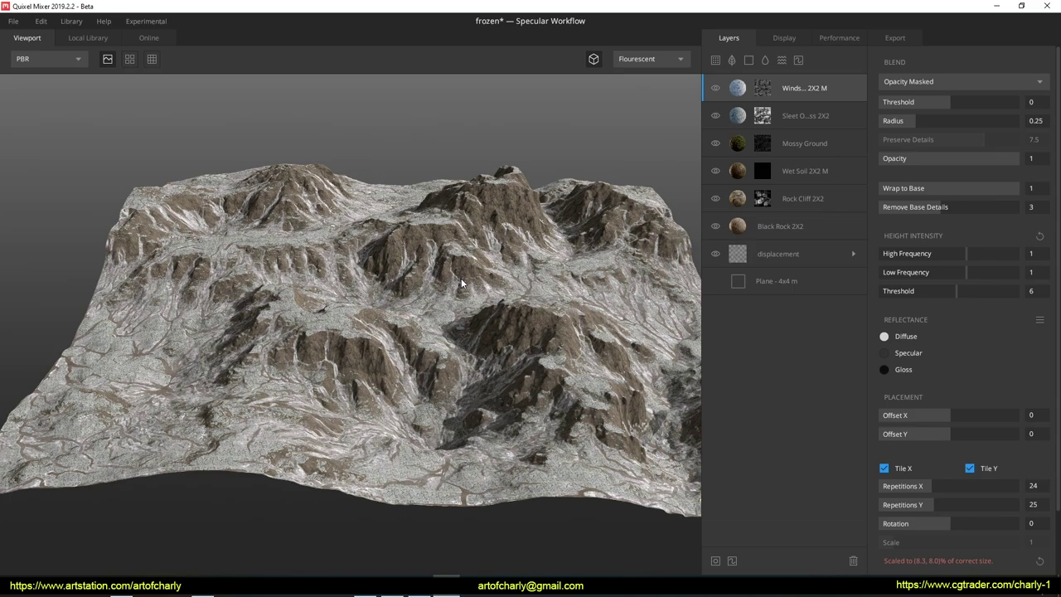
{"action": "key", "text": "Down"}
{"action": "key", "text": "Down"}
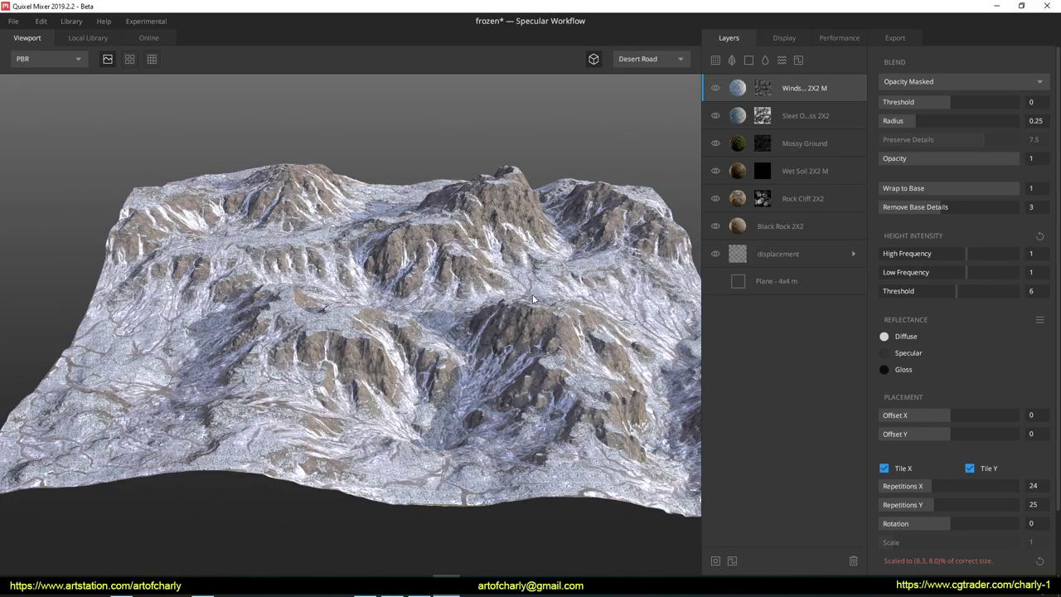
{"action": "key", "text": "Up"}
{"action": "key", "text": "Down"}
{"action": "scroll", "coordinate": [433, 313], "scroll_direction": "up", "scroll_amount": 2}
{"action": "scroll", "coordinate": [433, 290], "scroll_direction": "up", "scroll_amount": 3}
{"action": "scroll", "coordinate": [446, 222], "scroll_direction": "up", "scroll_amount": 2}
{"action": "scroll", "coordinate": [446, 222], "scroll_direction": "down", "scroll_amount": 5}
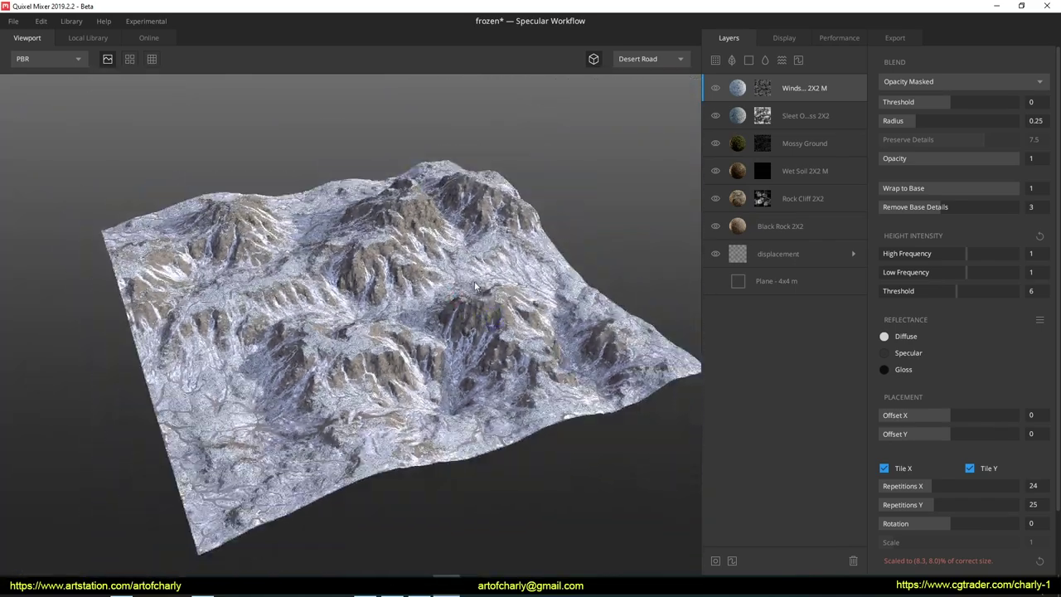
Search the online library for "ice" materials
{"action": "left_click", "coordinate": [148, 37]}
{"action": "key", "text": "ctrl+a"}
{"action": "type", "text": "ice"}
{"action": "key", "text": "Return"}
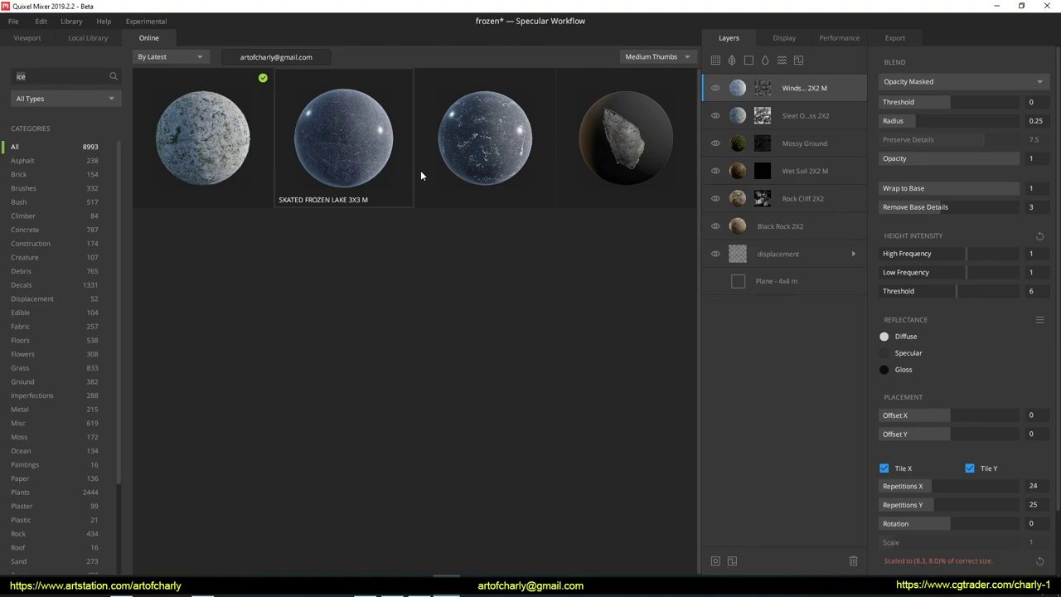
Download Frozen Lake into the mix and show its layer properties
{"action": "left_click", "coordinate": [475, 147]}
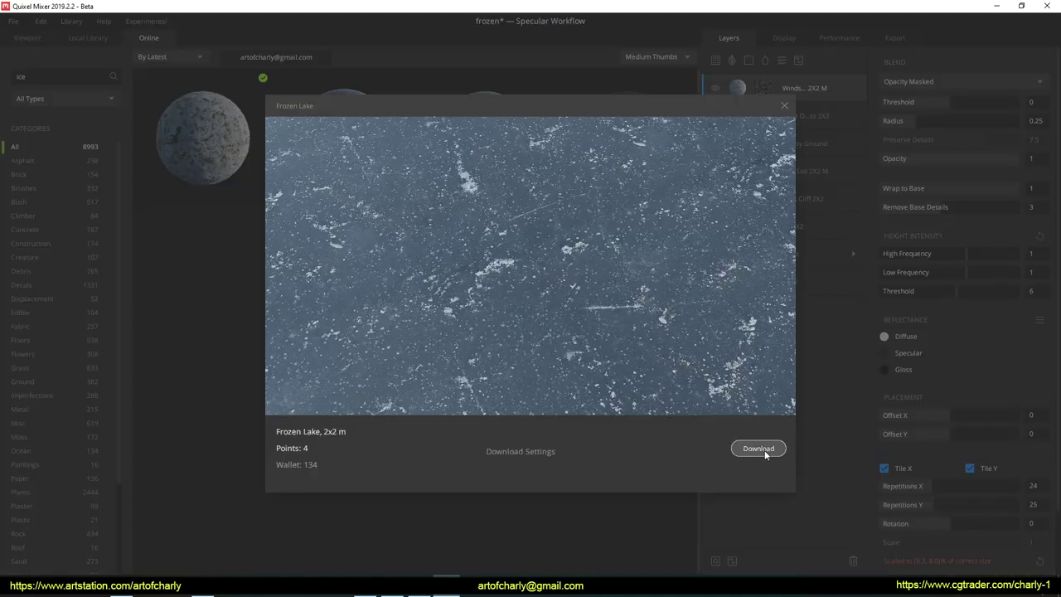
{"action": "left_click", "coordinate": [764, 447]}
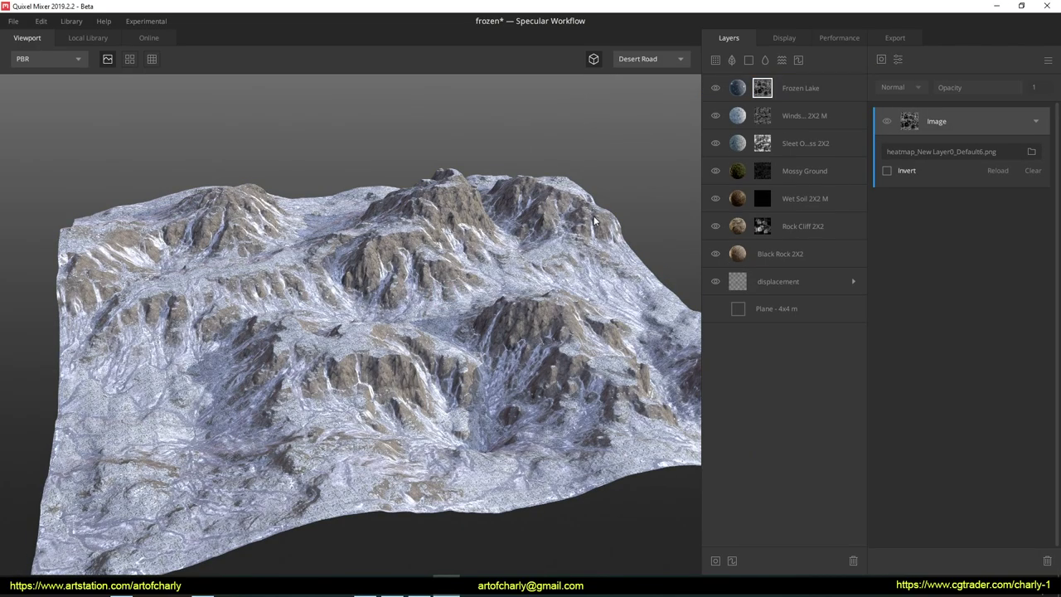
{"action": "left_click", "coordinate": [739, 94]}
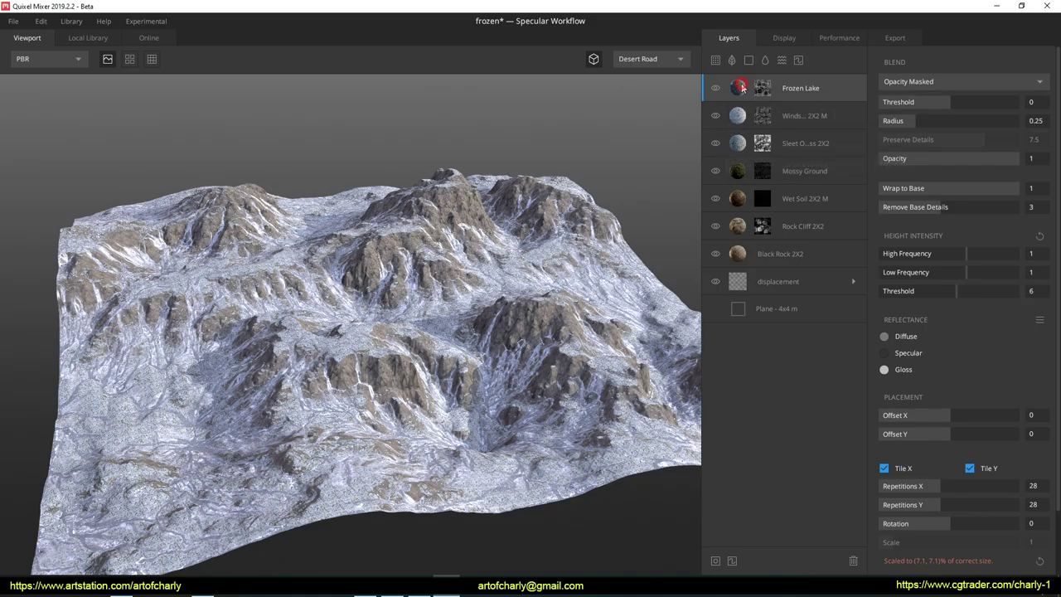
Orbit and zoom around the frozen terrain, viewing it from above and low angles
{"action": "mouse_move", "coordinate": [498, 183]}
{"action": "left_mouse_down"}
{"action": "mouse_move", "coordinate": [456, 316]}
{"action": "mouse_move", "coordinate": [338, 294]}
{"action": "left_mouse_up"}
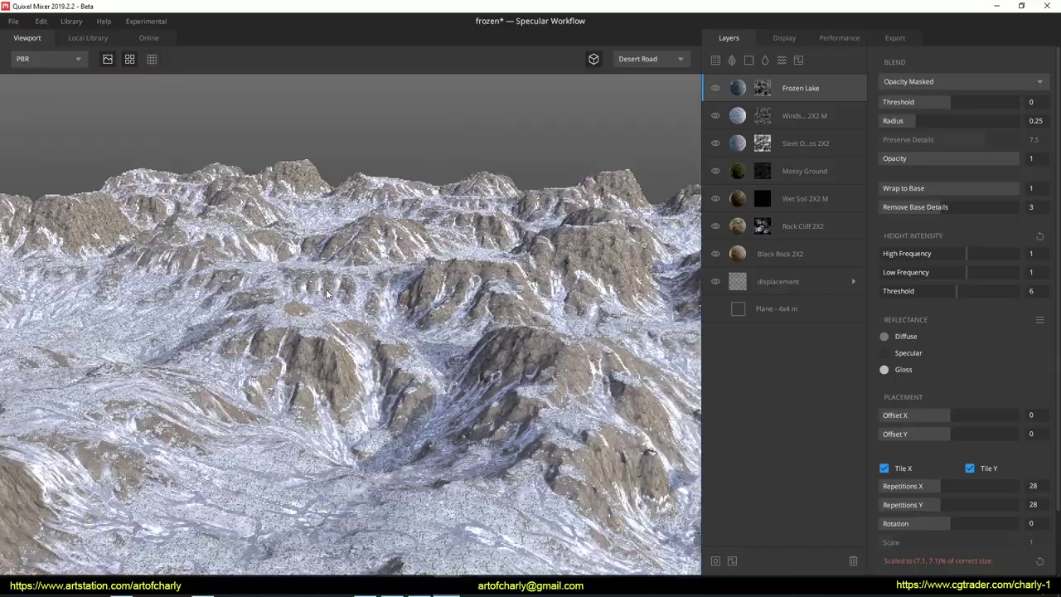
{"action": "mouse_move", "coordinate": [338, 296]}
{"action": "left_mouse_down"}
{"action": "mouse_move", "coordinate": [342, 242]}
{"action": "mouse_move", "coordinate": [356, 418]}
{"action": "left_mouse_up"}
{"action": "scroll", "coordinate": [355, 419], "scroll_direction": "up", "scroll_amount": 5}
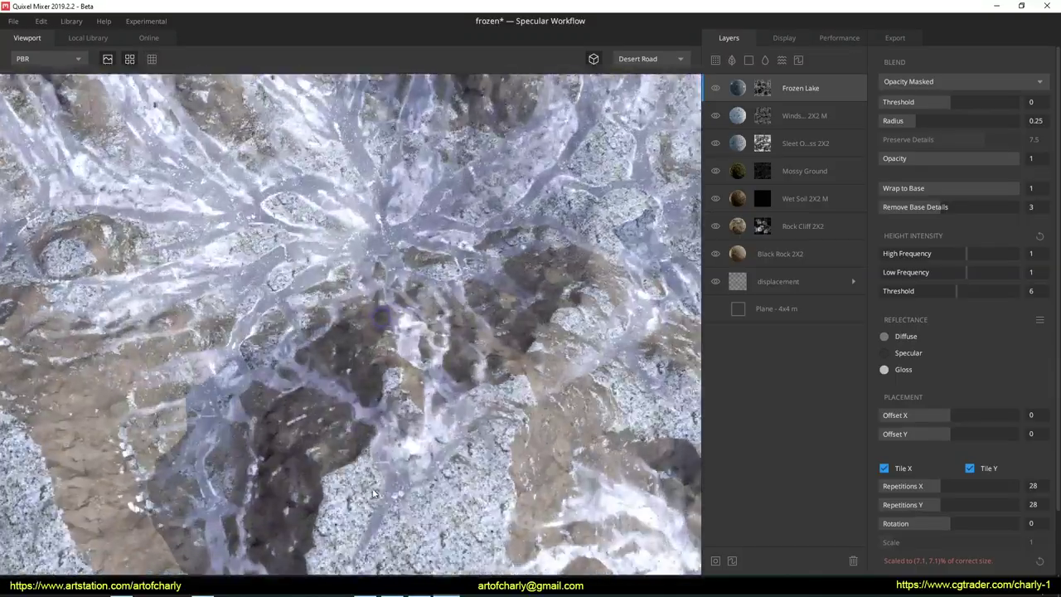
{"action": "scroll", "coordinate": [355, 416], "scroll_direction": "down", "scroll_amount": 5}
{"action": "scroll", "coordinate": [365, 315], "scroll_direction": "down", "scroll_amount": 3}
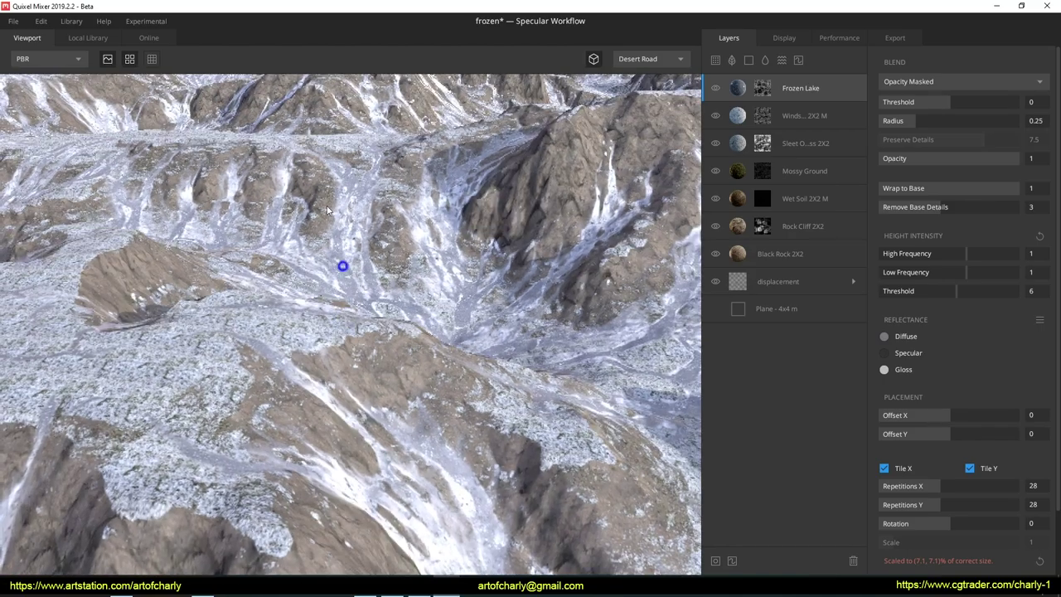
{"action": "scroll", "coordinate": [370, 274], "scroll_direction": "down", "scroll_amount": 3}
{"action": "mouse_move", "coordinate": [369, 273]}
{"action": "left_mouse_down"}
{"action": "mouse_move", "coordinate": [343, 312]}
{"action": "mouse_move", "coordinate": [322, 280]}
{"action": "mouse_move", "coordinate": [361, 310]}
{"action": "mouse_move", "coordinate": [433, 317]}
{"action": "mouse_move", "coordinate": [441, 333]}
{"action": "mouse_move", "coordinate": [419, 306]}
{"action": "mouse_move", "coordinate": [442, 301]}
{"action": "mouse_move", "coordinate": [467, 333]}
{"action": "mouse_move", "coordinate": [440, 362]}
{"action": "mouse_move", "coordinate": [428, 337]}
{"action": "mouse_move", "coordinate": [424, 363]}
{"action": "mouse_move", "coordinate": [418, 348]}
{"action": "mouse_move", "coordinate": [487, 331]}
{"action": "left_mouse_up"}
{"action": "scroll", "coordinate": [423, 363], "scroll_direction": "down", "scroll_amount": 5}
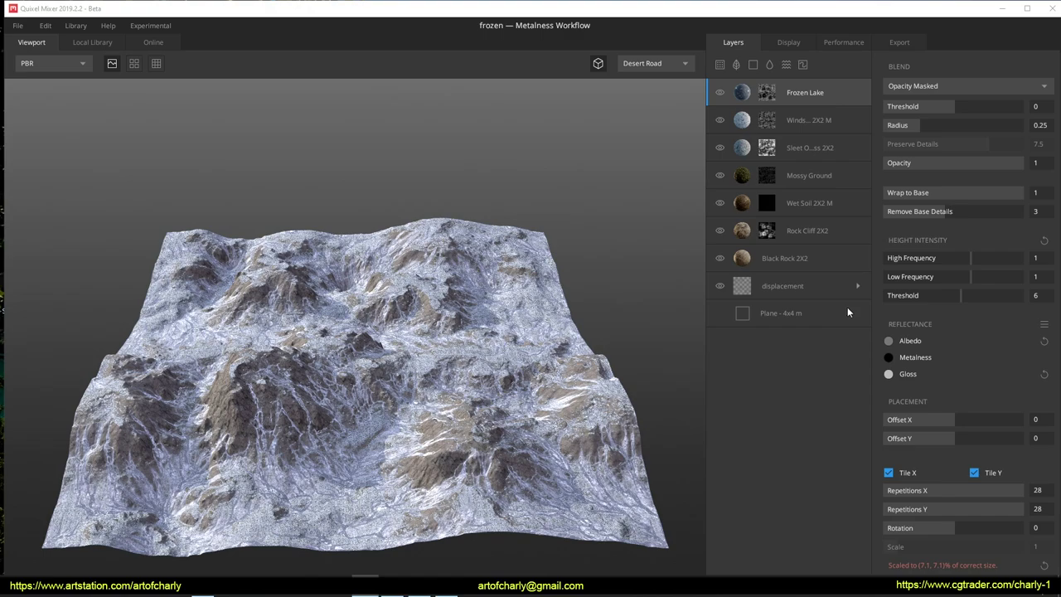
Show the plane's size and workflow settings and annotate the workflow option
{"action": "left_click", "coordinate": [805, 312]}
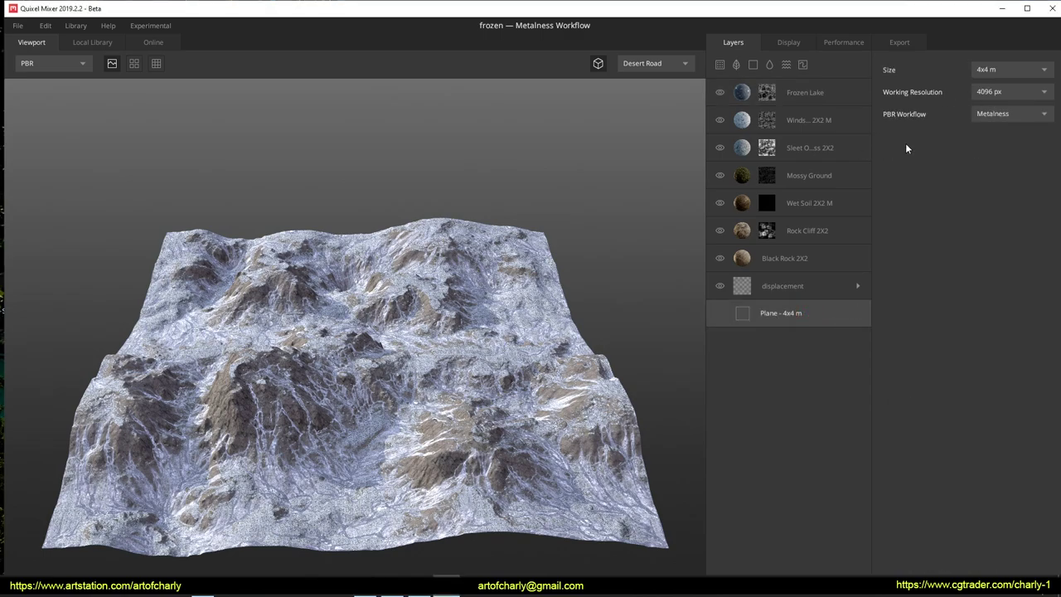
{"action": "mouse_move", "coordinate": [894, 129]}
{"action": "left_mouse_down"}
{"action": "mouse_move", "coordinate": [1020, 124]}
{"action": "mouse_move", "coordinate": [971, 112]}
{"action": "mouse_move", "coordinate": [991, 133]}
{"action": "left_mouse_up"}
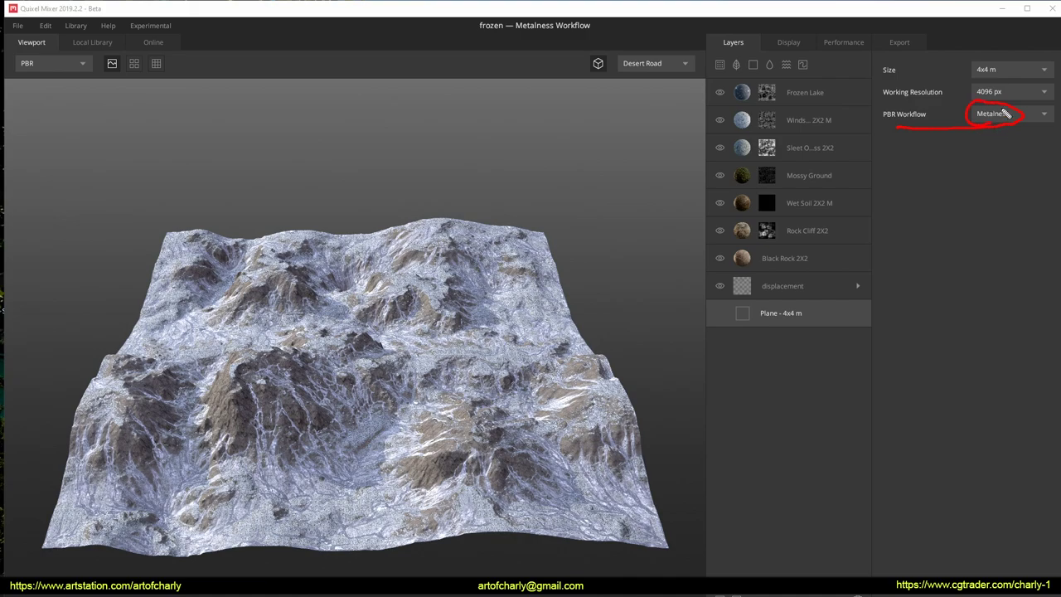
{"action": "key", "text": "Escape"}
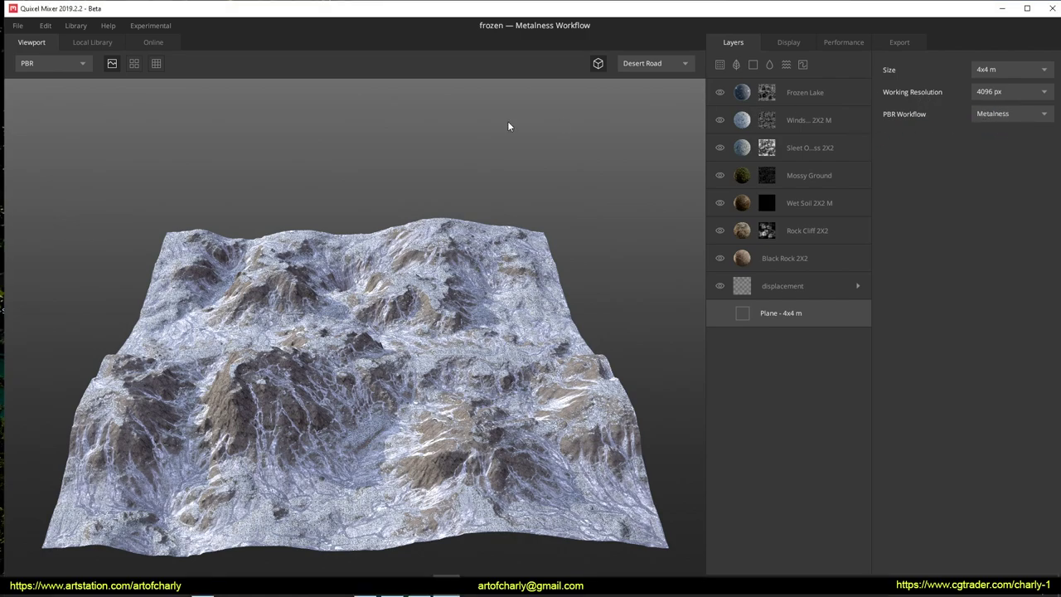
Export the mix to the library as frozen_land at 8192 px, replacing the existing surface
{"action": "left_click", "coordinate": [18, 26]}
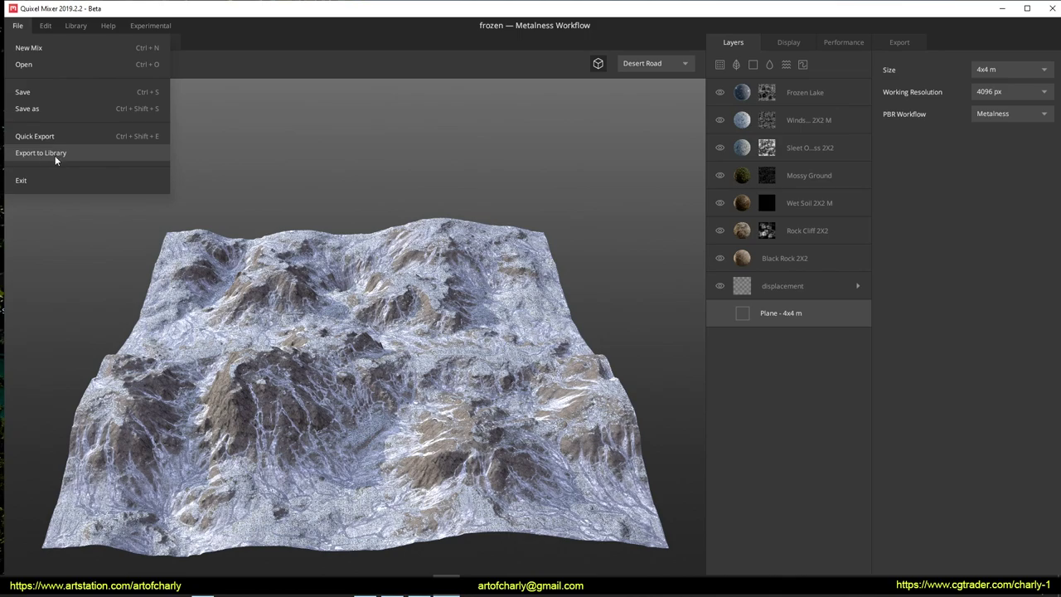
{"action": "left_click", "coordinate": [52, 155]}
{"action": "left_click", "coordinate": [671, 185]}
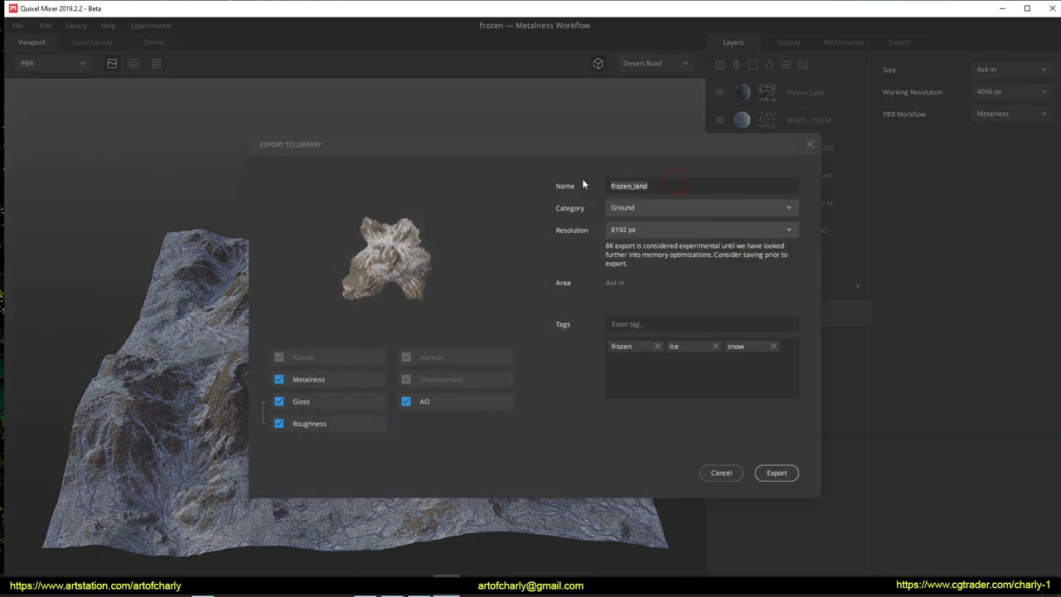
{"action": "left_click", "coordinate": [644, 229]}
{"action": "left_click", "coordinate": [649, 328]}
{"action": "left_click", "coordinate": [787, 474]}
{"action": "left_click", "coordinate": [680, 379]}
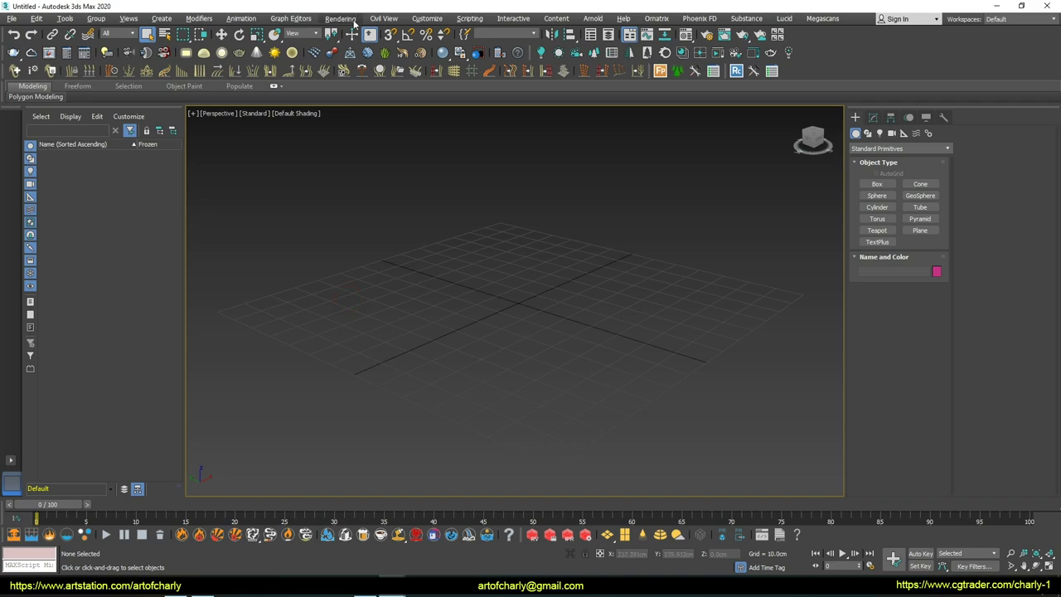
{"action": "left_click", "coordinate": [355, 19]}
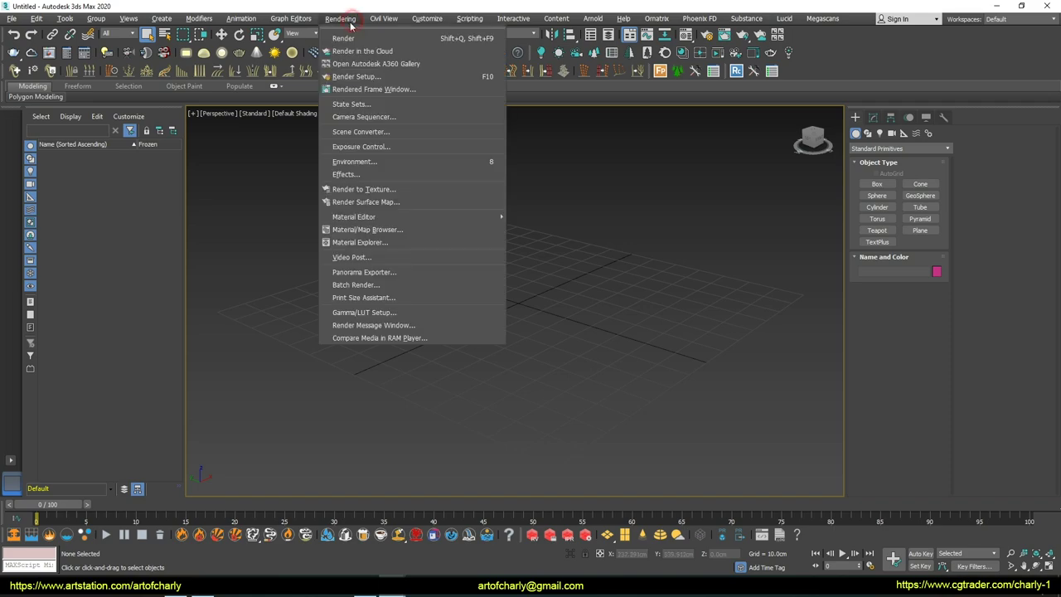
Switch the production renderer to FStormRender and accept the Substance compatibility scripts
{"action": "left_click", "coordinate": [358, 73]}
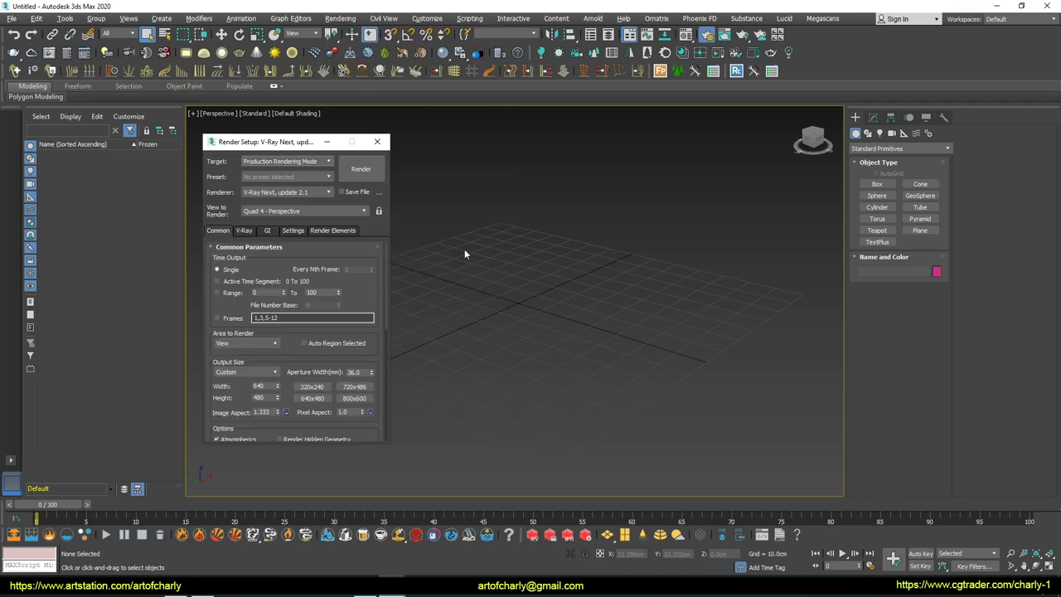
{"action": "left_click_drag", "start_coordinate": [273, 144], "coordinate": [321, 135]}
{"action": "left_click", "coordinate": [320, 182]}
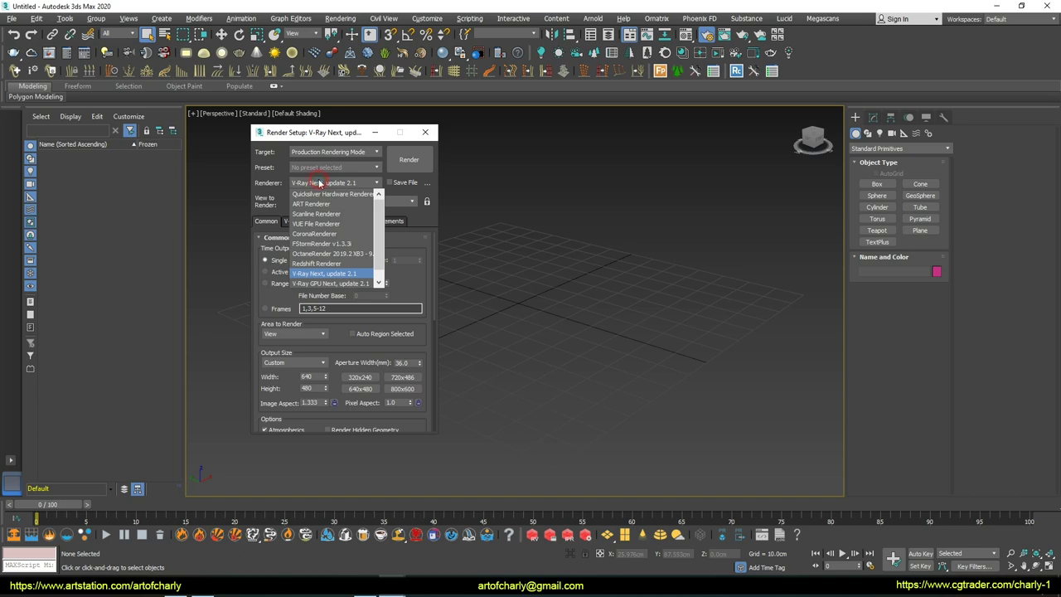
{"action": "left_click", "coordinate": [325, 247]}
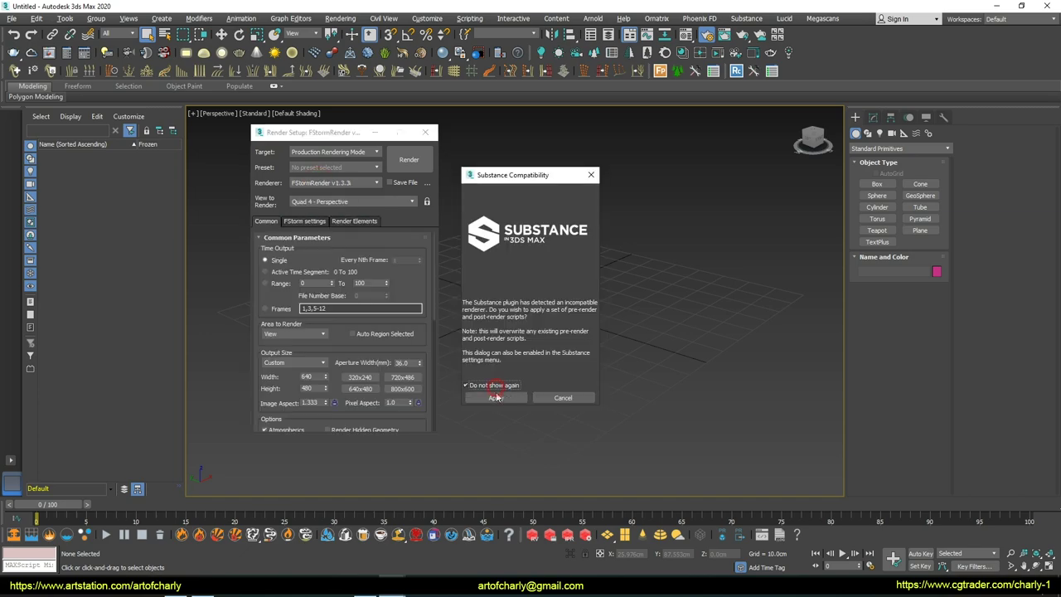
{"action": "left_click", "coordinate": [498, 398]}
{"action": "key", "text": "F10"}
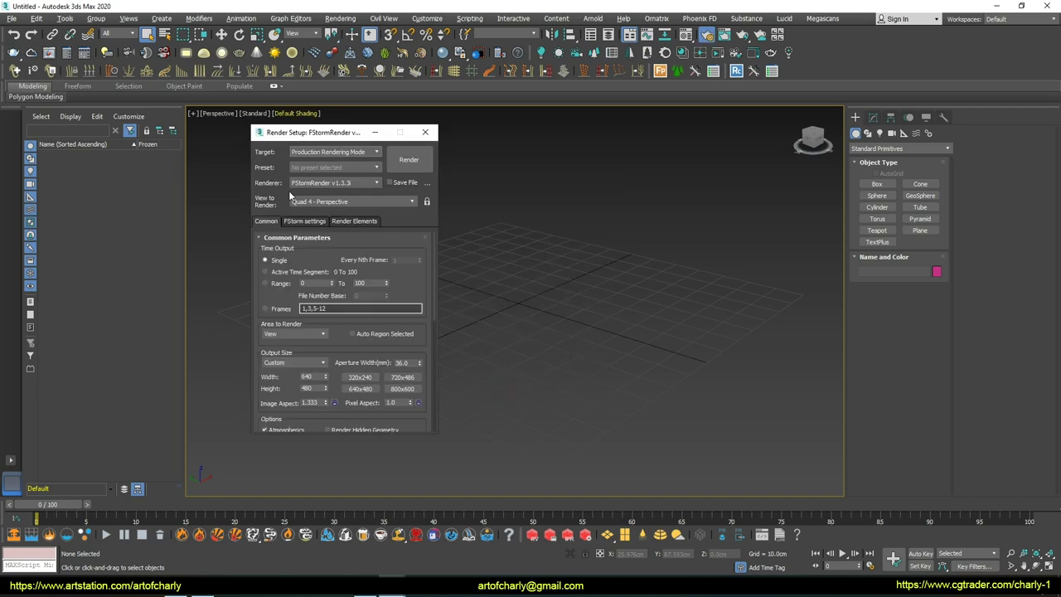
{"action": "left_click_drag", "start_coordinate": [315, 133], "coordinate": [297, 74]}
{"action": "left_click", "coordinate": [406, 75]}
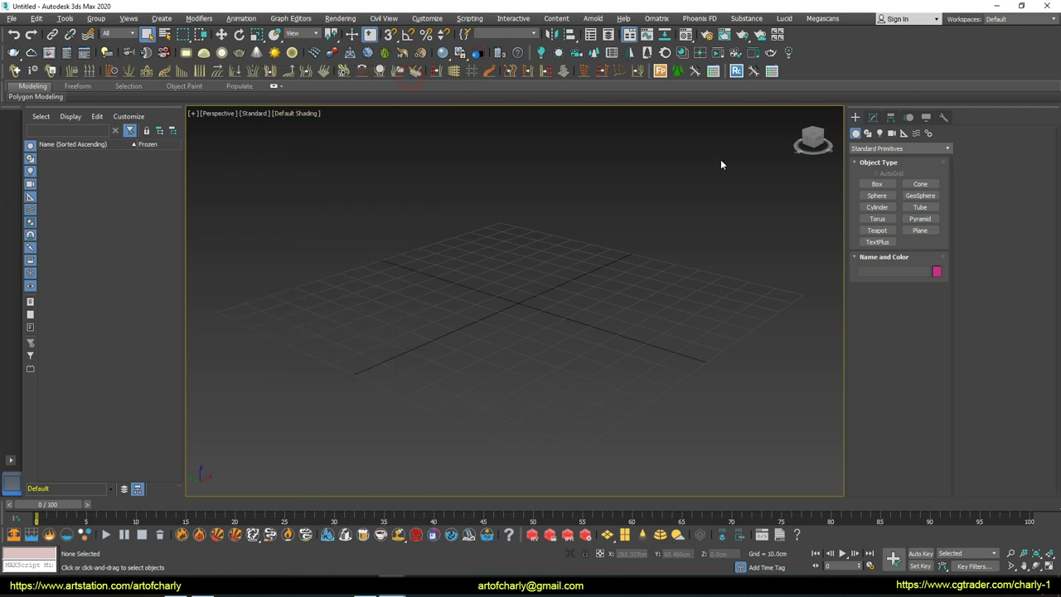
{"action": "left_click", "coordinate": [879, 133]}
{"action": "left_click", "coordinate": [899, 148]}
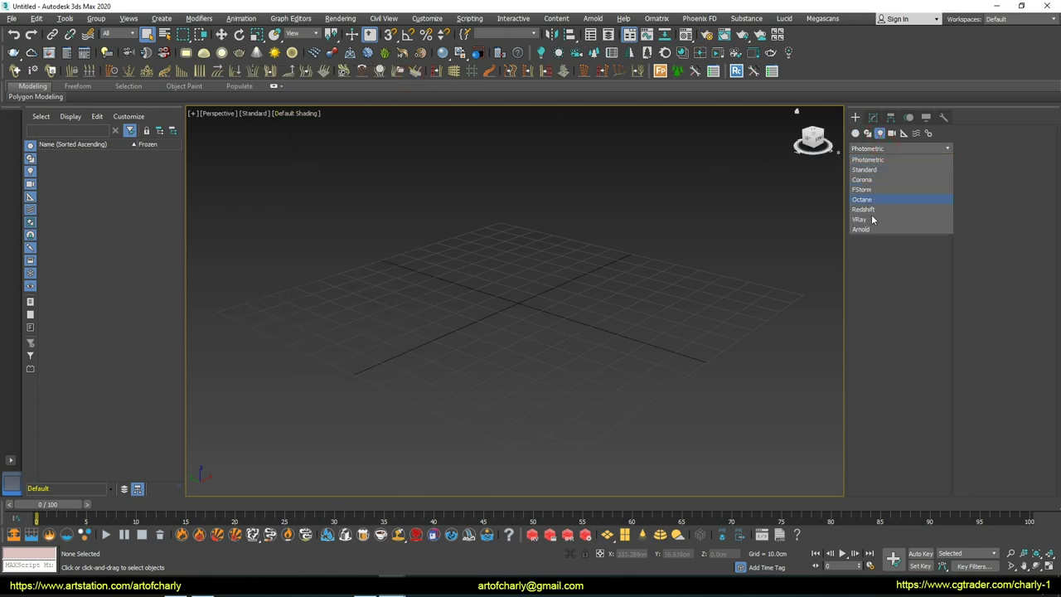
Add an FStorm StormSunLight to the empty scene
{"action": "left_click", "coordinate": [867, 189]}
{"action": "left_click", "coordinate": [924, 189]}
{"action": "left_click_drag", "start_coordinate": [710, 280], "coordinate": [395, 338]}
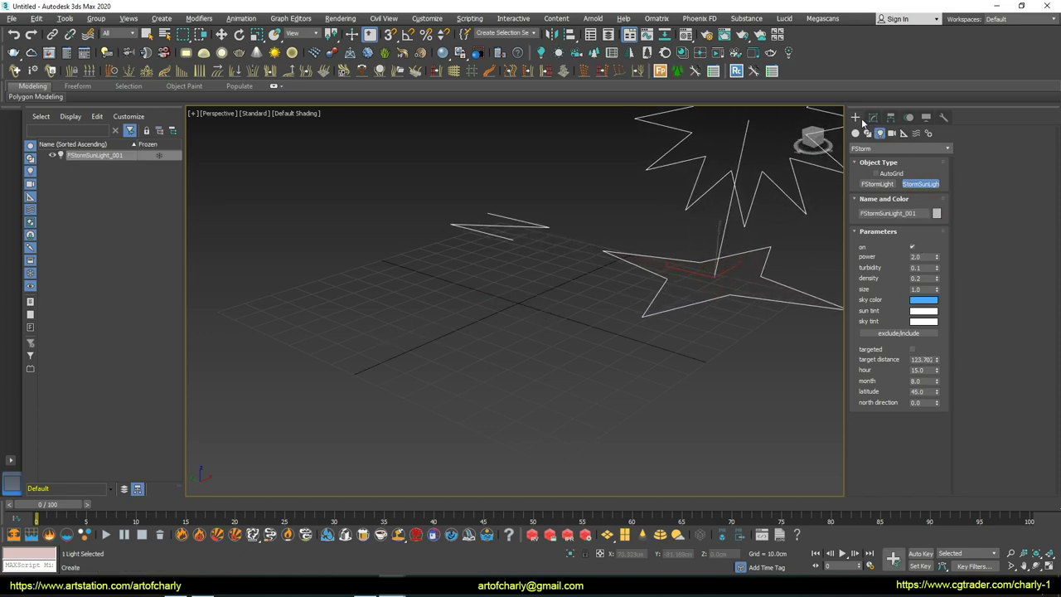
{"action": "left_click", "coordinate": [866, 121]}
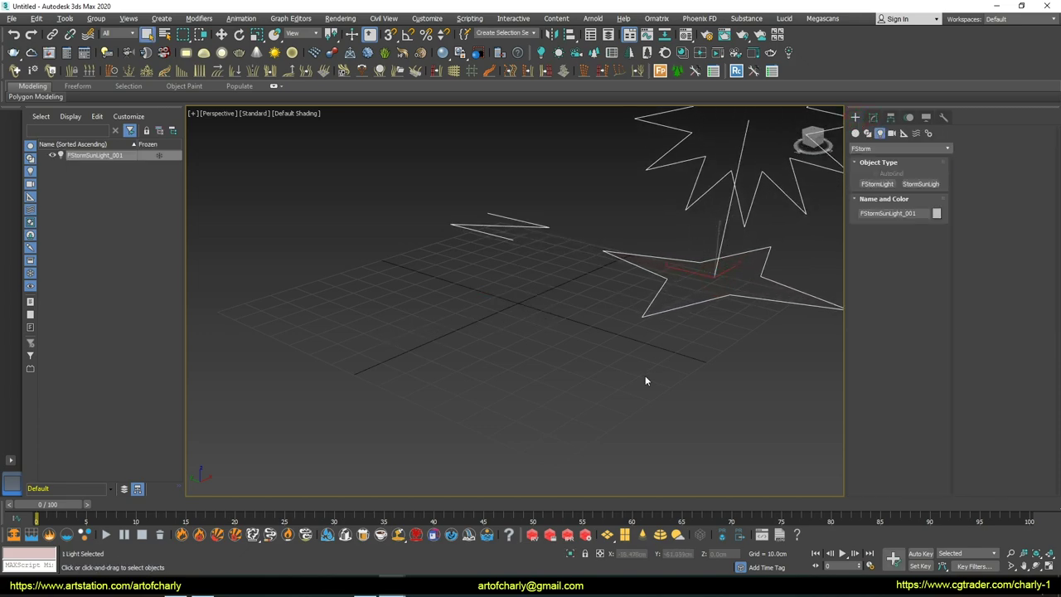
{"action": "key", "text": "w"}
{"action": "left_click", "coordinate": [617, 335]}
{"action": "mouse_move", "coordinate": [610, 326]}
{"action": "middle_mouse_down", "text": "alt"}
{"action": "mouse_move", "coordinate": [547, 266]}
{"action": "mouse_move", "coordinate": [580, 249]}
{"action": "middle_mouse_up", "text": "alt"}
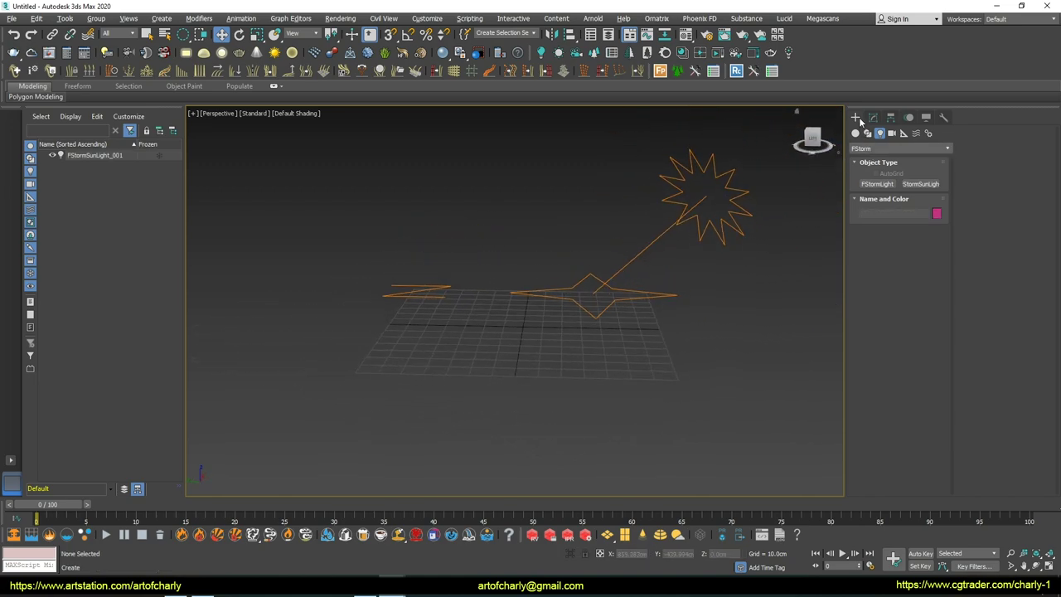
Draw a Standard Primitives plane across the ground grid
{"action": "left_click", "coordinate": [856, 134]}
{"action": "left_click", "coordinate": [920, 230]}
{"action": "middle_click_drag", "start_coordinate": [318, 369], "coordinate": [408, 318], "text": "alt"}
{"action": "left_click_drag", "start_coordinate": [447, 259], "coordinate": [538, 431]}
{"action": "right_click", "coordinate": [538, 431]}
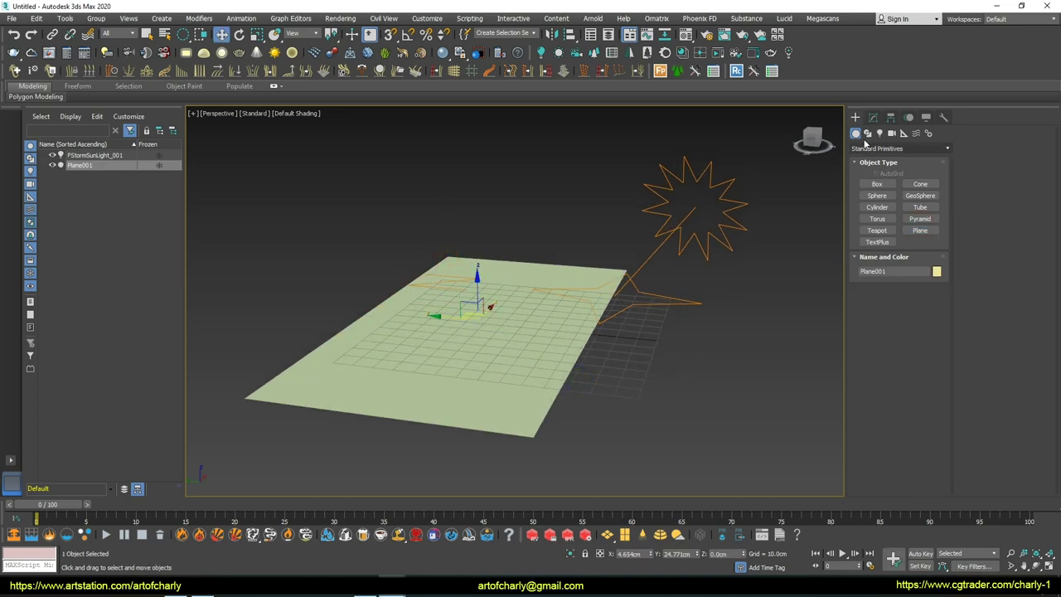
Size the plane to 409600 cm and rename it 'reference'
{"action": "left_click", "coordinate": [873, 117]}
{"action": "double_click", "coordinate": [914, 376]}
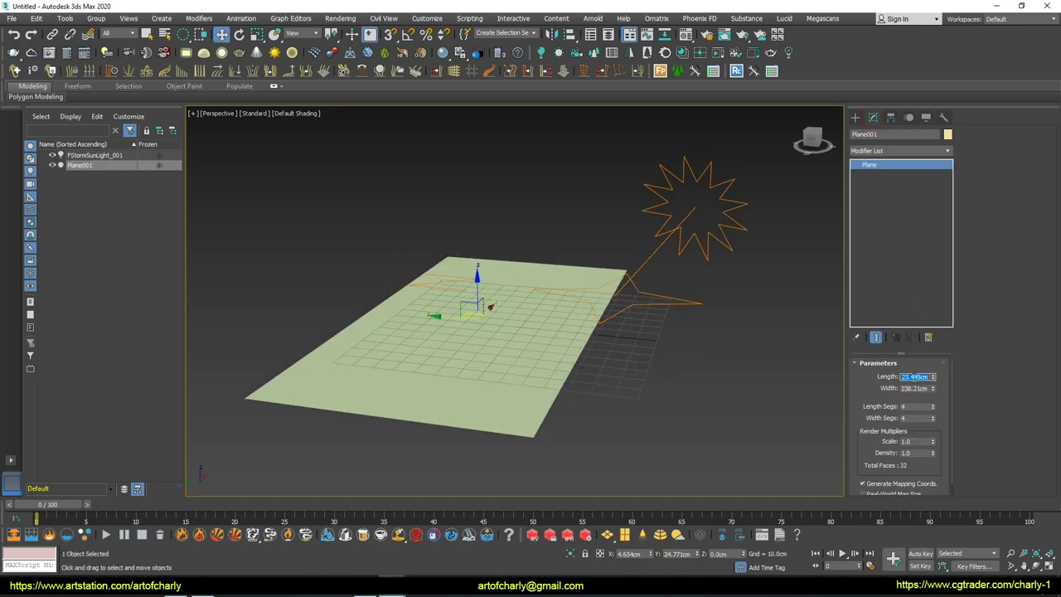
{"action": "key", "text": "Tab"}
{"action": "type", "text": "409600"}
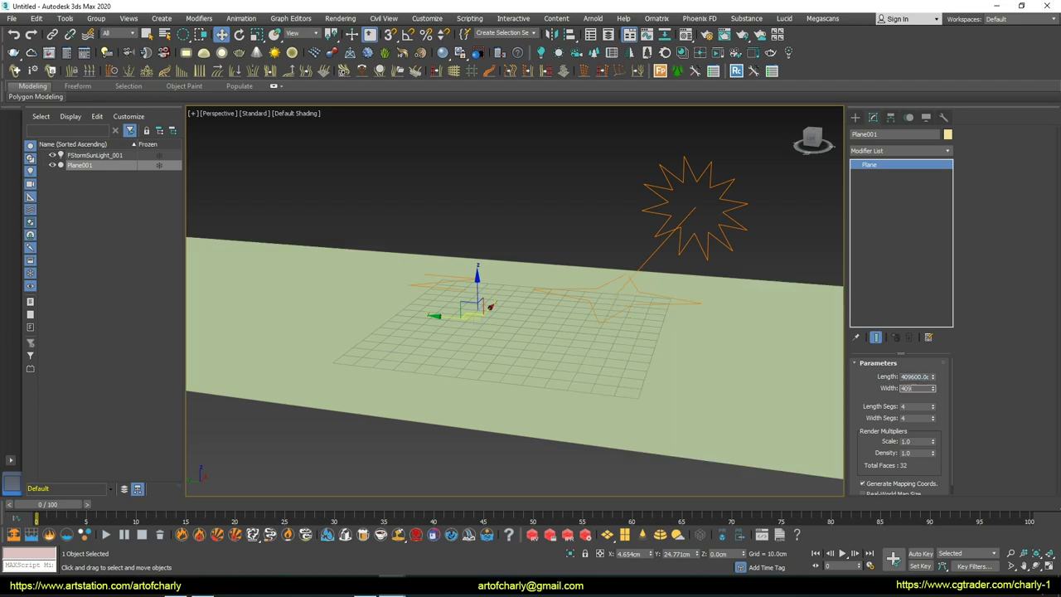
{"action": "key", "text": "Return"}
{"action": "scroll", "coordinate": [477, 261], "scroll_direction": "down", "scroll_amount": 3}
{"action": "scroll", "coordinate": [476, 261], "scroll_direction": "down", "scroll_amount": 2}
{"action": "double_click", "coordinate": [895, 134]}
{"action": "type", "text": "reference"}
Clone the plane as an instance named 'render' and hide it
{"action": "scroll", "coordinate": [499, 247], "scroll_direction": "up", "scroll_amount": 1}
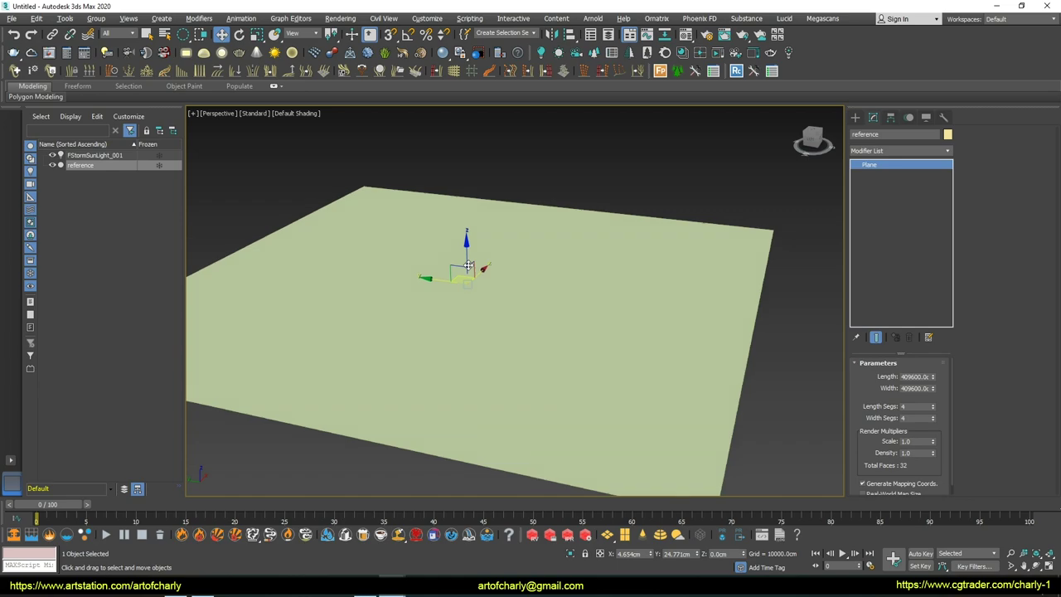
{"action": "key", "text": "ctrl+v"}
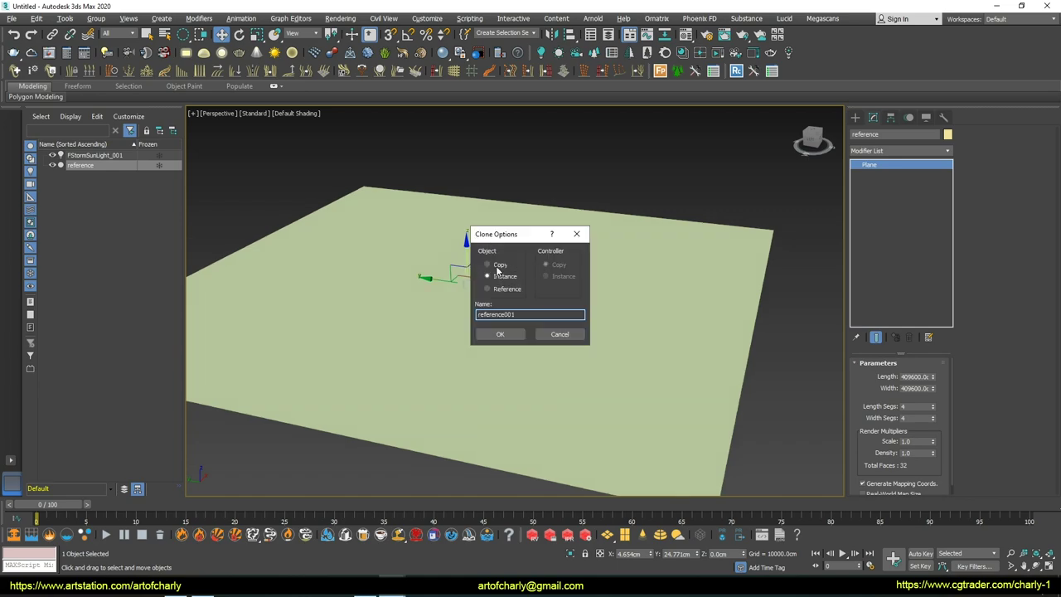
{"action": "double_click", "coordinate": [525, 315]}
{"action": "type", "text": "render"}
{"action": "key", "text": "Return"}
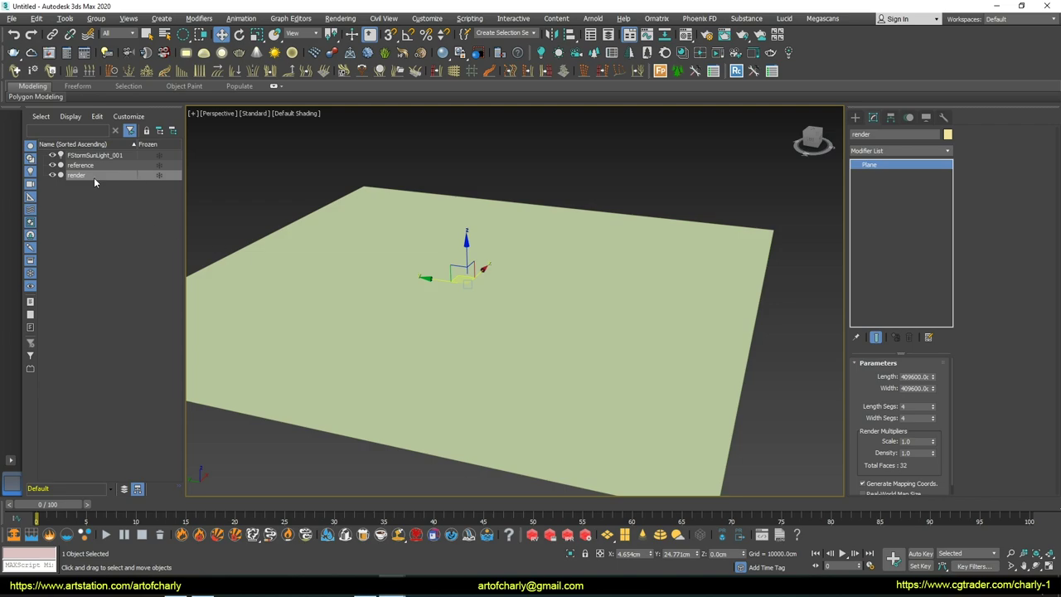
{"action": "left_click", "coordinate": [53, 174]}
Add a Displace modifier to 'reference' and give the plane 100 segments
{"action": "left_click", "coordinate": [587, 306]}
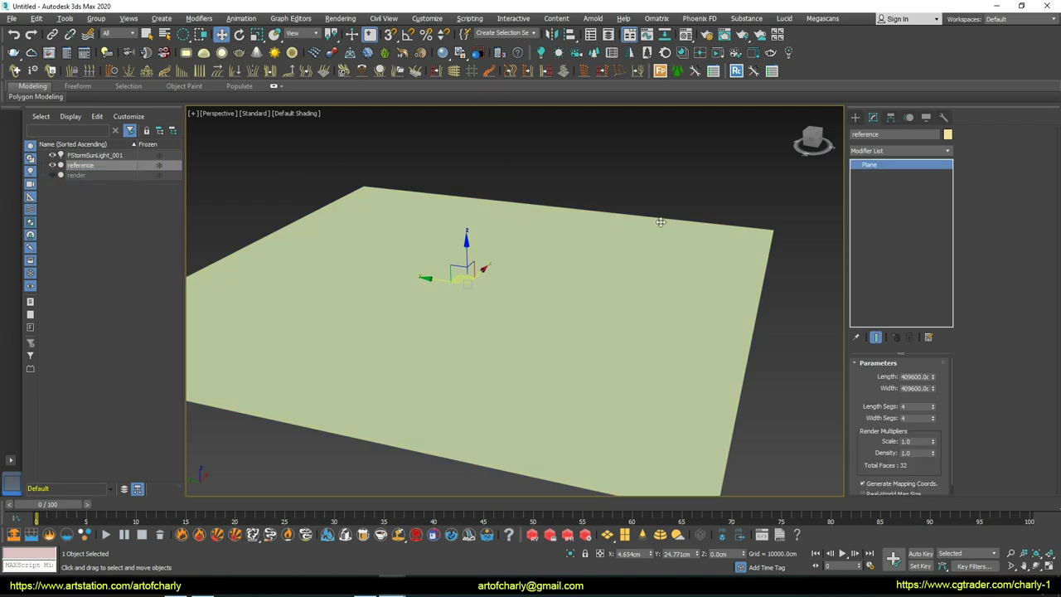
{"action": "left_click", "coordinate": [946, 152]}
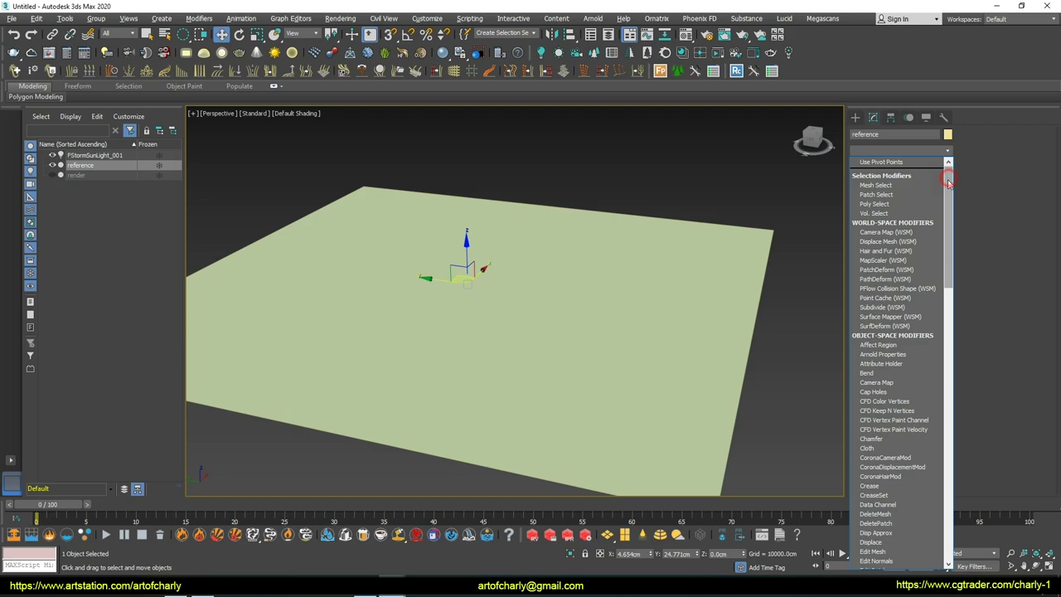
{"action": "left_click_drag", "start_coordinate": [947, 177], "coordinate": [943, 269]}
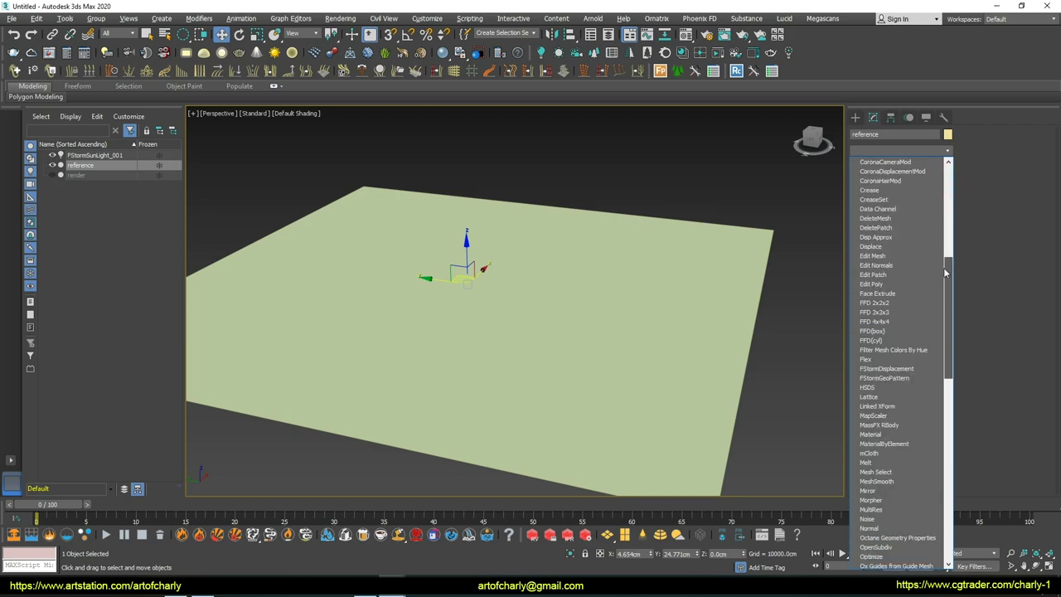
{"action": "left_click", "coordinate": [893, 246]}
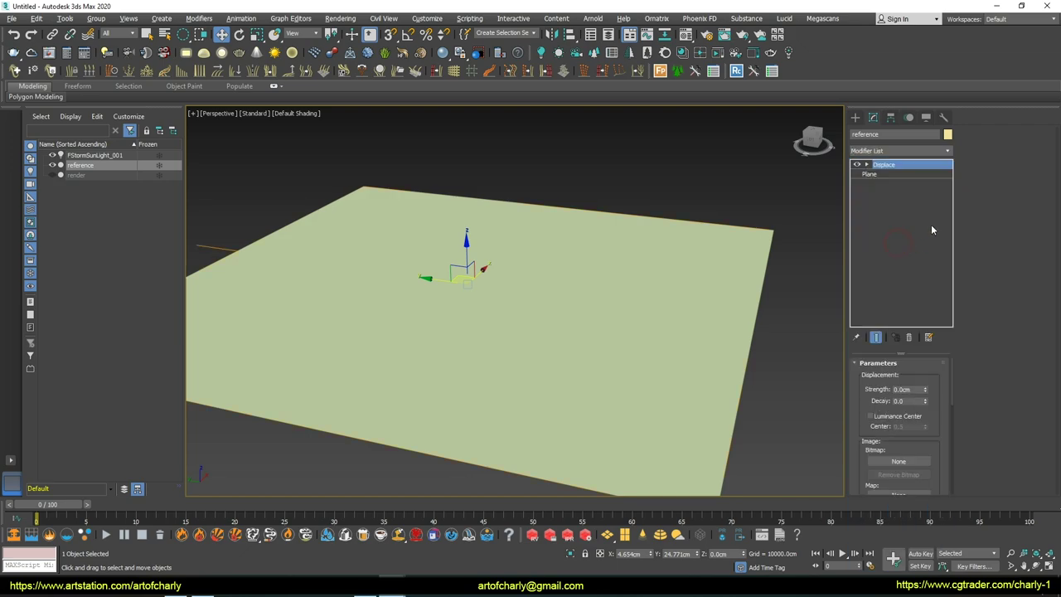
{"action": "left_click", "coordinate": [880, 174]}
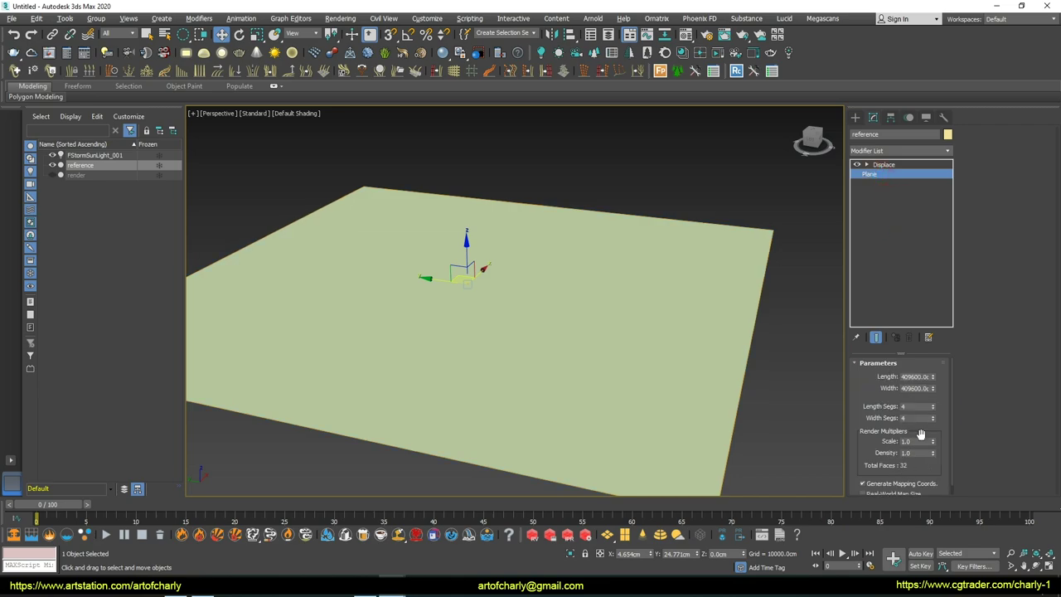
{"action": "double_click", "coordinate": [915, 405]}
{"action": "double_click", "coordinate": [922, 418]}
{"action": "type", "text": "100"}
{"action": "key", "text": "Return"}
Make the reference plane non-renderable in its object properties
{"action": "right_click", "coordinate": [543, 264]}
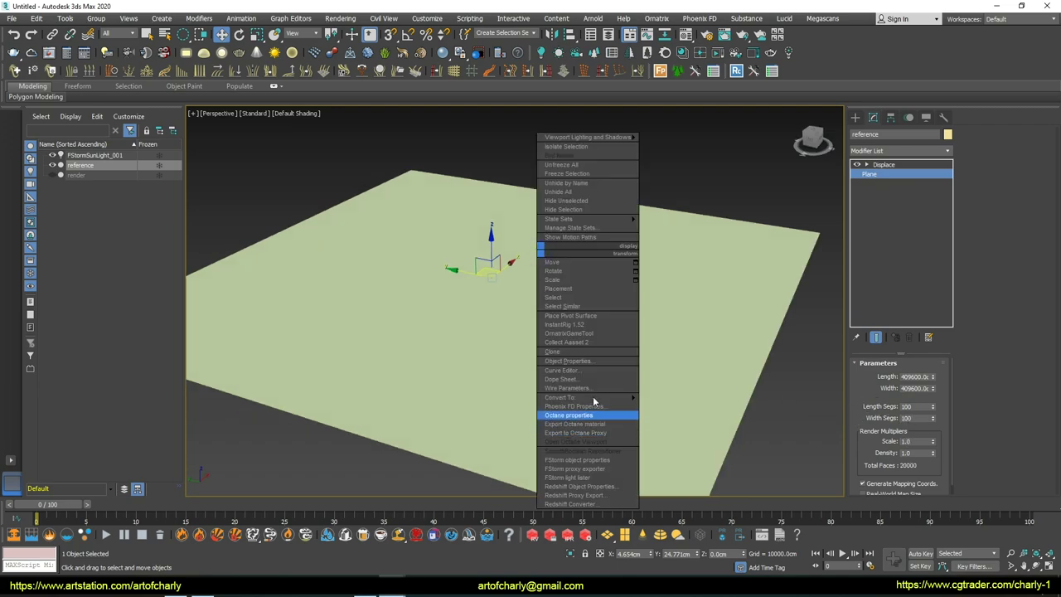
{"action": "left_click", "coordinate": [564, 362]}
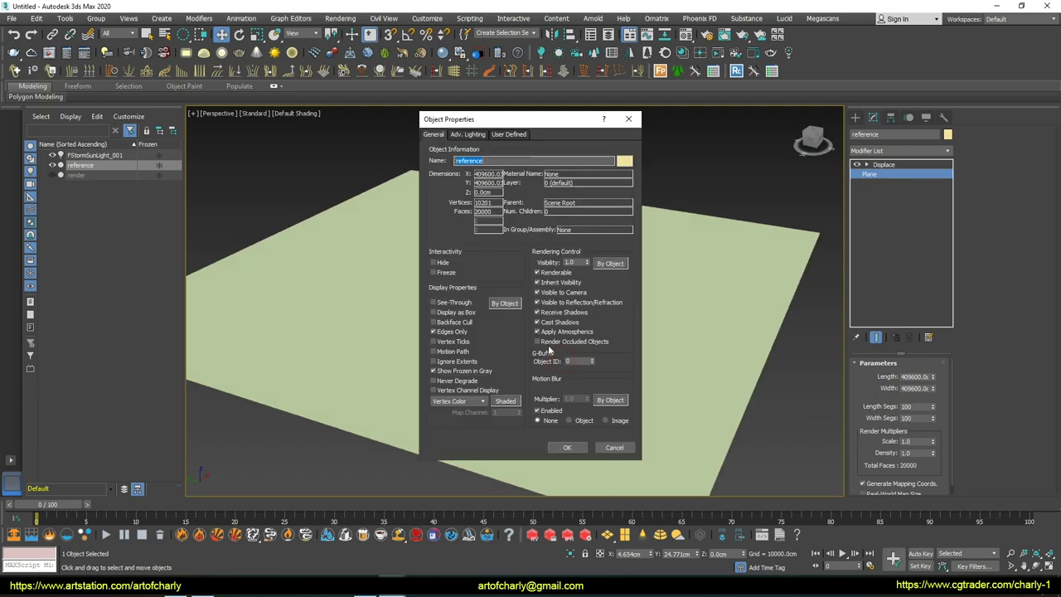
{"action": "left_click", "coordinate": [553, 273]}
{"action": "left_click", "coordinate": [566, 447]}
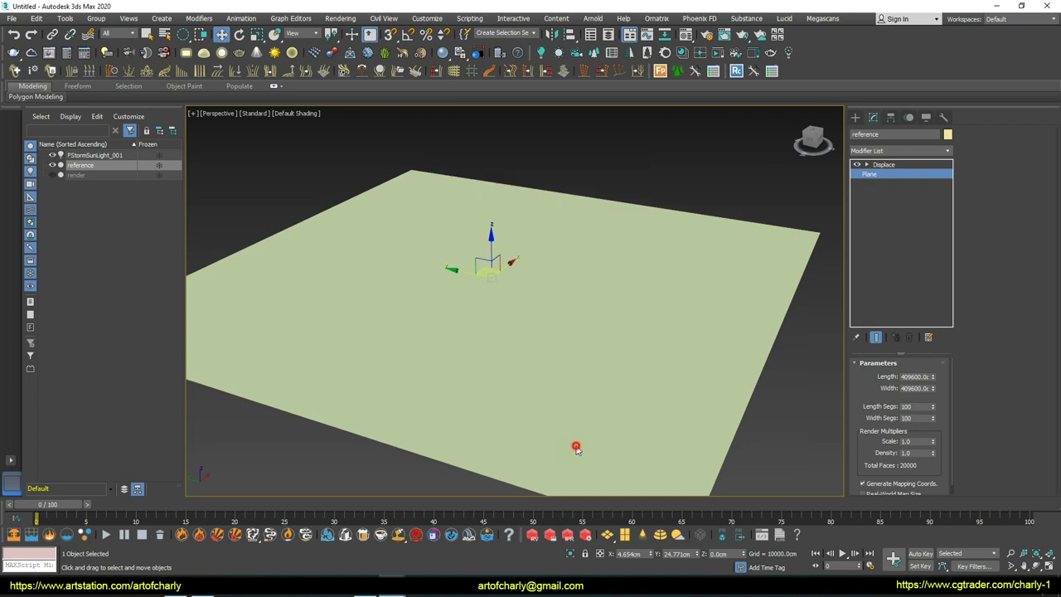
Load heightmap.png as the Displace modifier's image
{"action": "left_click", "coordinate": [880, 164]}
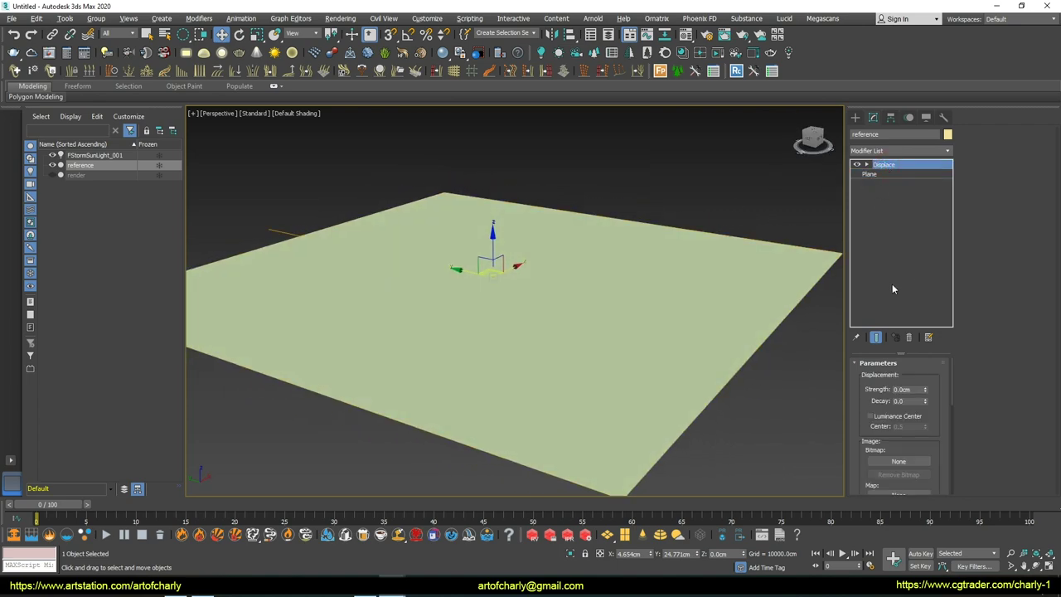
{"action": "scroll", "coordinate": [878, 405], "scroll_direction": "down", "scroll_amount": 3}
{"action": "left_click", "coordinate": [898, 402]}
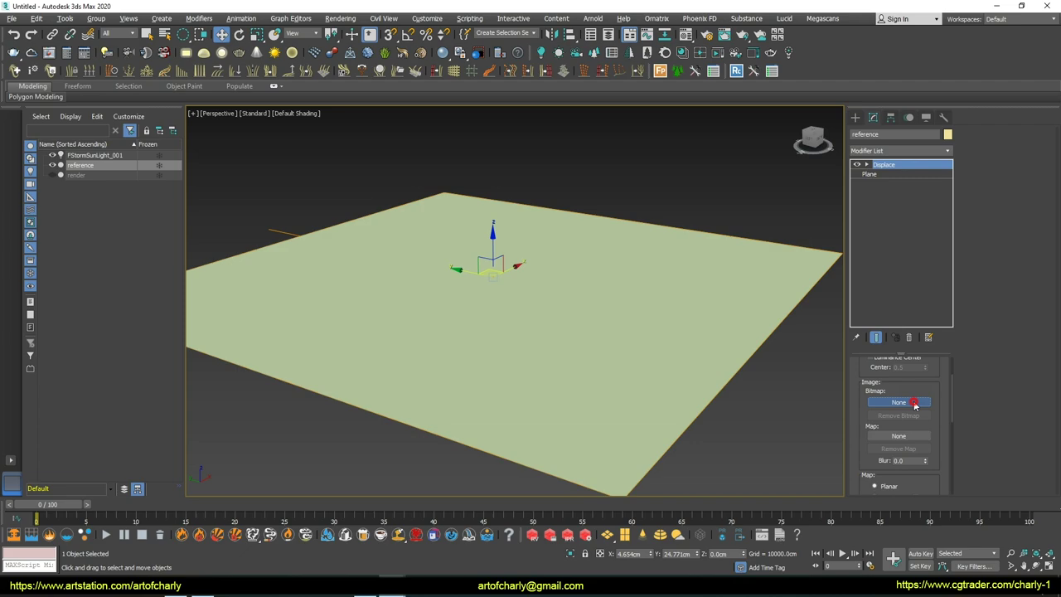
{"action": "left_click", "coordinate": [443, 182]}
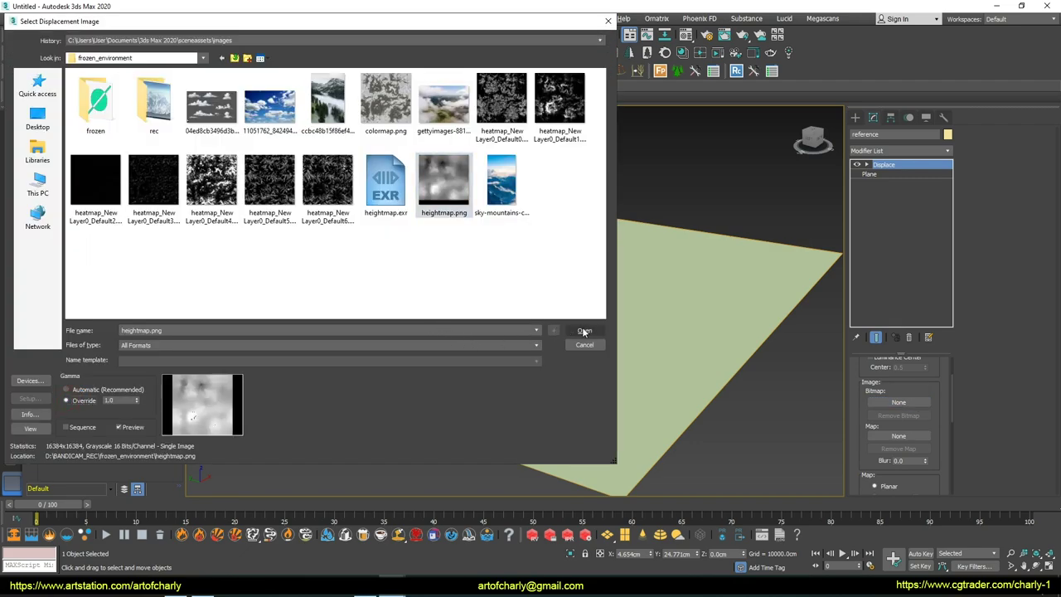
{"action": "left_click", "coordinate": [584, 330]}
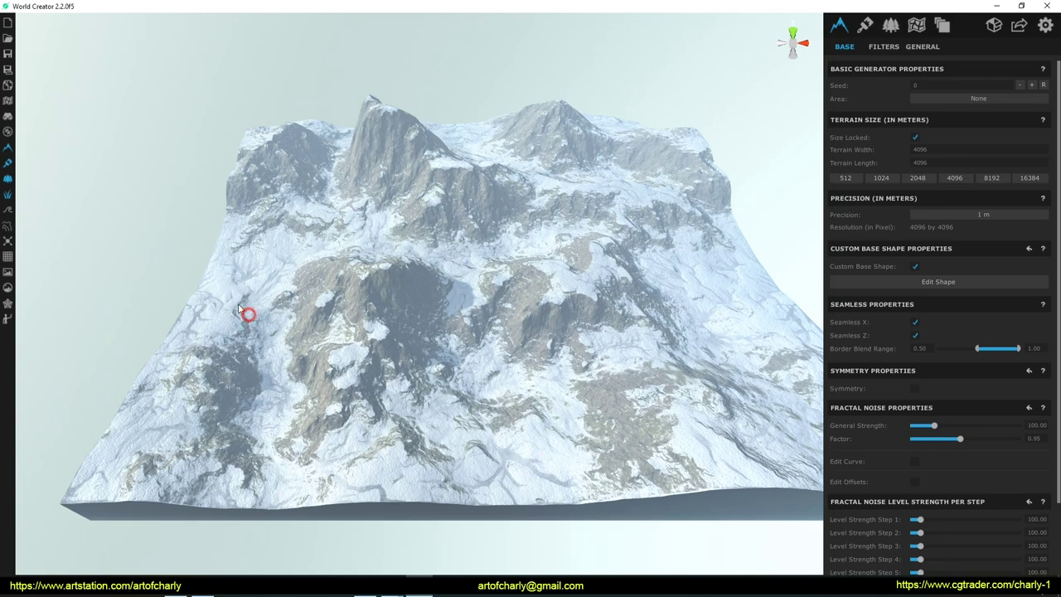
Show World Creator's Terrain Info readout with its 921.63 m height range
{"action": "left_click_drag", "start_coordinate": [240, 312], "coordinate": [256, 264]}
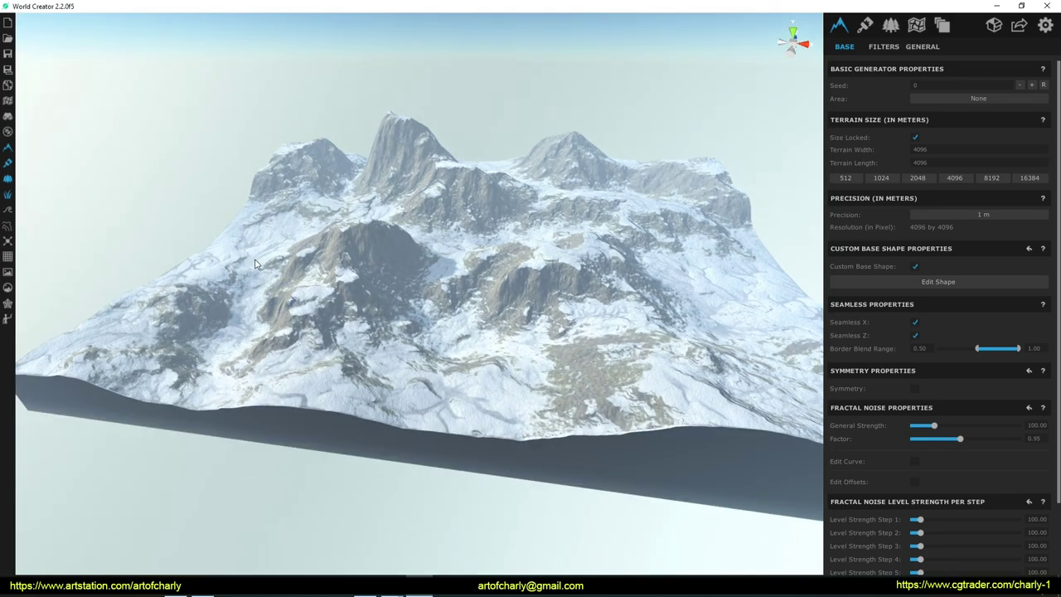
{"action": "left_click", "coordinate": [9, 117]}
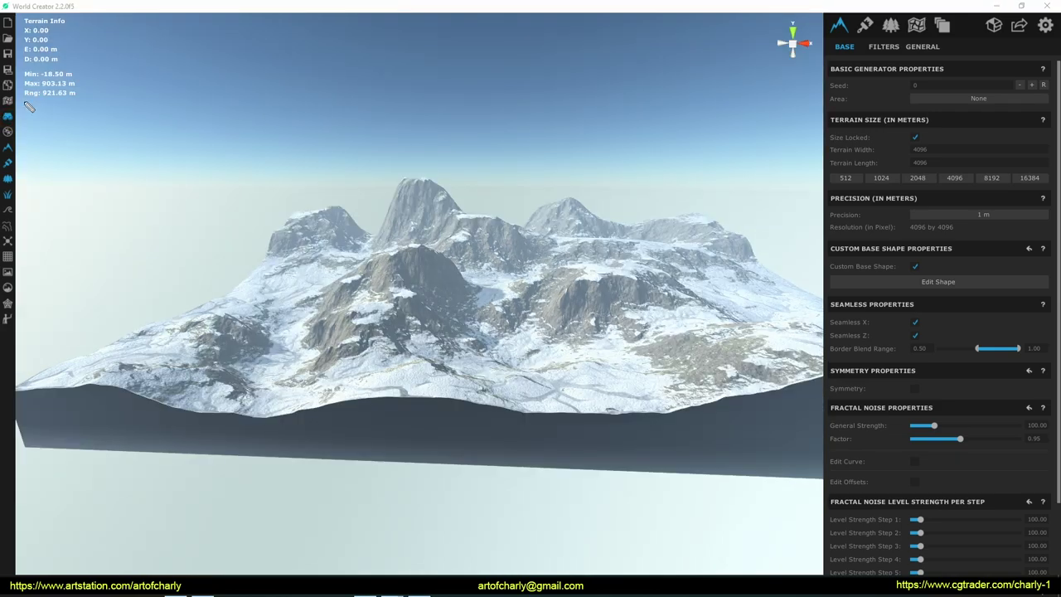
{"action": "left_click", "coordinate": [26, 97]}
{"action": "mouse_move", "coordinate": [26, 98]}
{"action": "left_mouse_down"}
{"action": "mouse_move", "coordinate": [86, 98]}
{"action": "mouse_move", "coordinate": [18, 95]}
{"action": "mouse_move", "coordinate": [87, 91]}
{"action": "mouse_move", "coordinate": [33, 64]}
{"action": "mouse_move", "coordinate": [58, 116]}
{"action": "mouse_move", "coordinate": [86, 95]}
{"action": "left_mouse_up"}
{"action": "key", "text": "e"}
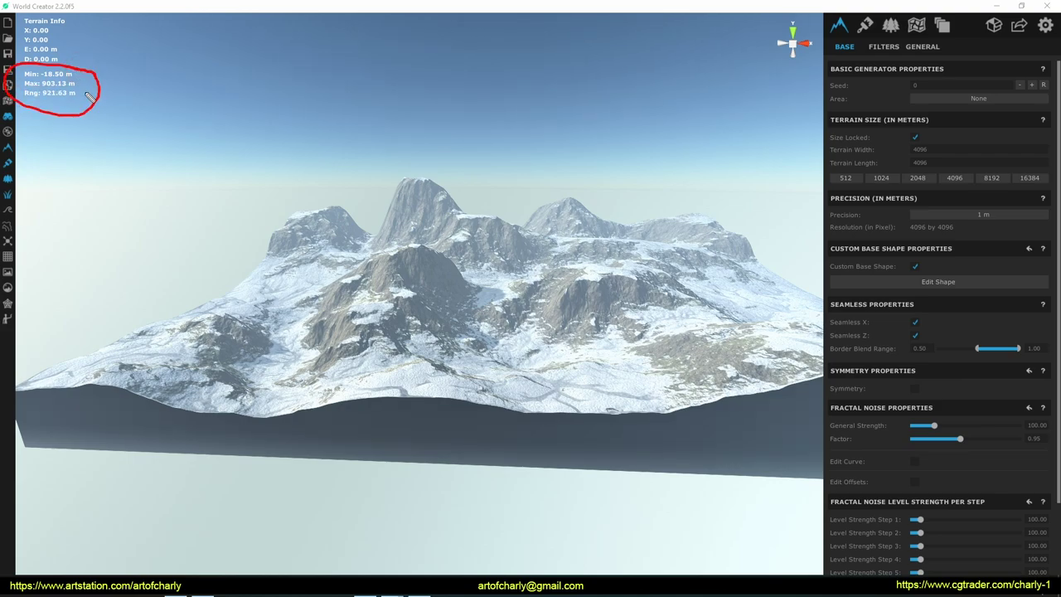
{"action": "left_click_drag", "start_coordinate": [20, 85], "coordinate": [78, 83]}
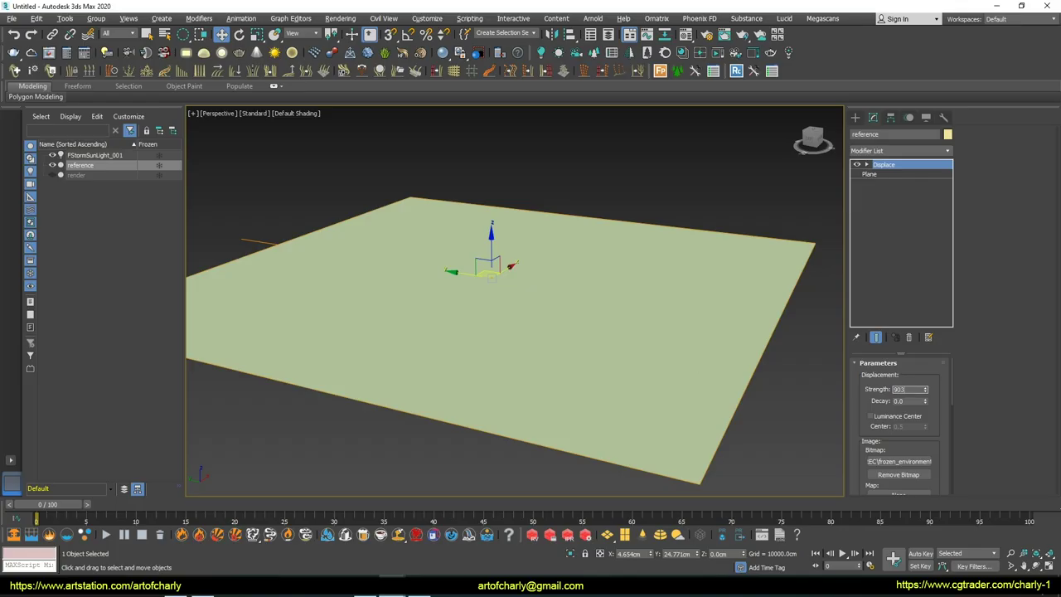
Enable Luminance Center on the reference plane's Displace modifier
{"action": "mouse_move", "coordinate": [372, 301]}
{"action": "middle_mouse_down", "text": "alt"}
{"action": "mouse_move", "coordinate": [539, 237]}
{"action": "mouse_move", "coordinate": [507, 243]}
{"action": "mouse_move", "coordinate": [518, 273]}
{"action": "middle_mouse_up", "text": "alt"}
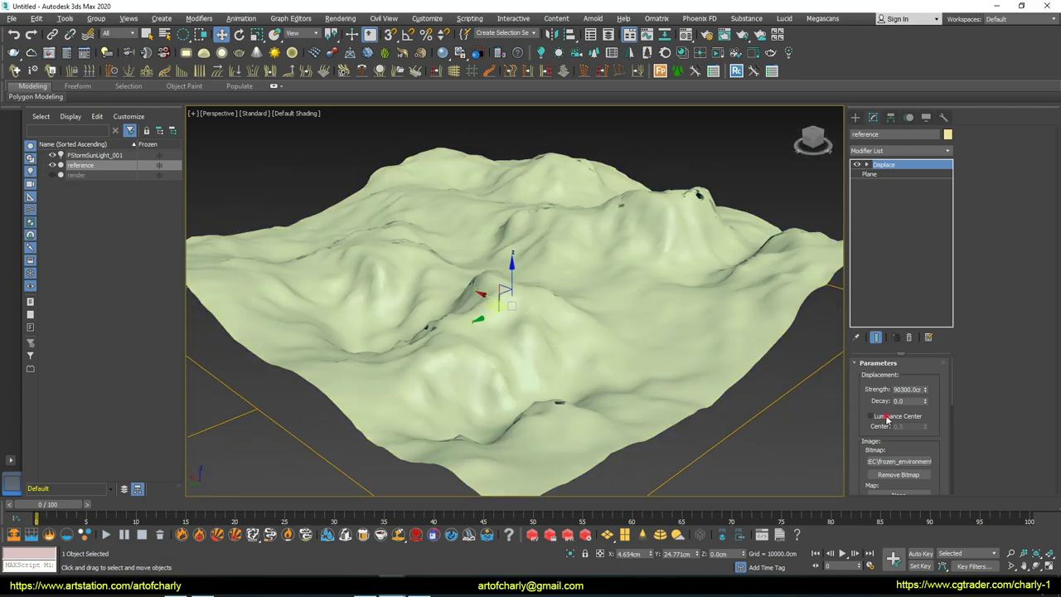
{"action": "left_click", "coordinate": [886, 417]}
{"action": "middle_click_drag", "start_coordinate": [503, 290], "coordinate": [530, 298], "text": "alt"}
Hide 'reference', unhide and select 'render', and add an FStormDisplacement modifier
{"action": "left_click", "coordinate": [53, 165]}
{"action": "left_click", "coordinate": [53, 175]}
{"action": "left_click", "coordinate": [630, 271]}
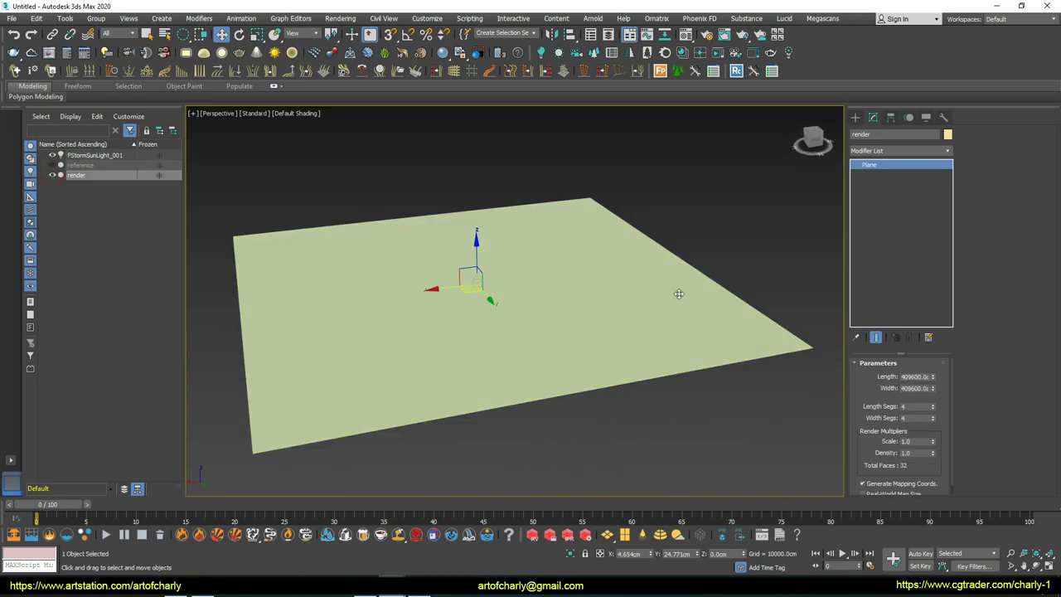
{"action": "left_click", "coordinate": [899, 150]}
{"action": "scroll", "coordinate": [921, 330], "scroll_direction": "down", "scroll_amount": 10}
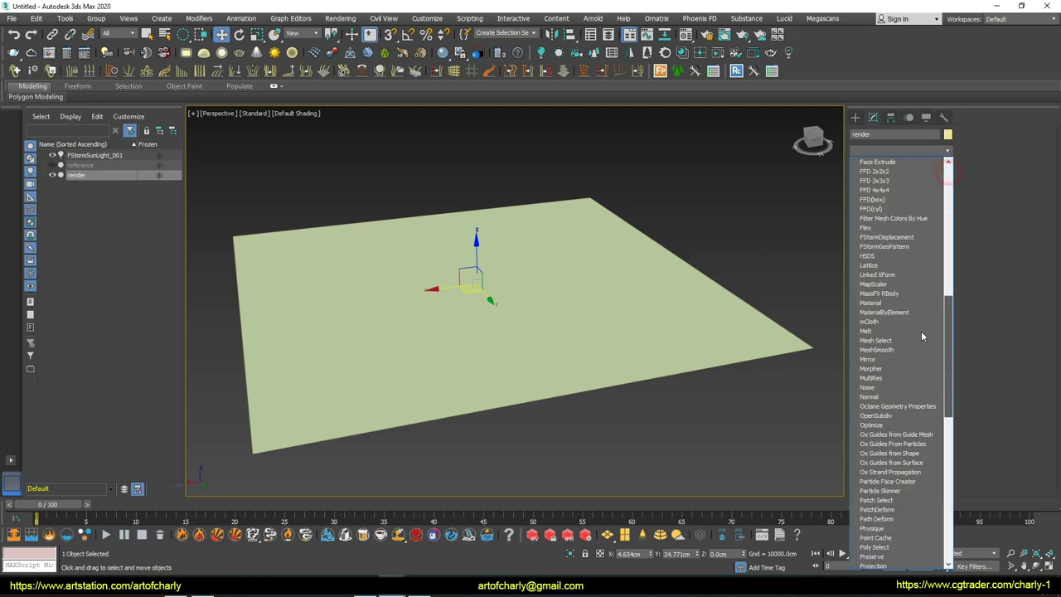
{"action": "scroll", "coordinate": [929, 301], "scroll_direction": "up", "scroll_amount": 3}
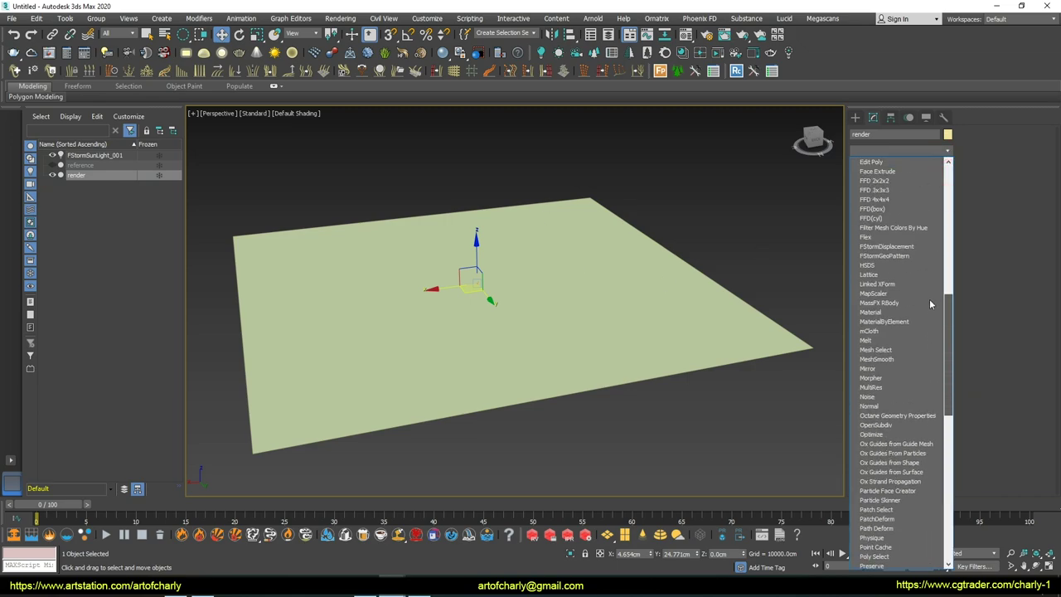
{"action": "left_click", "coordinate": [875, 248]}
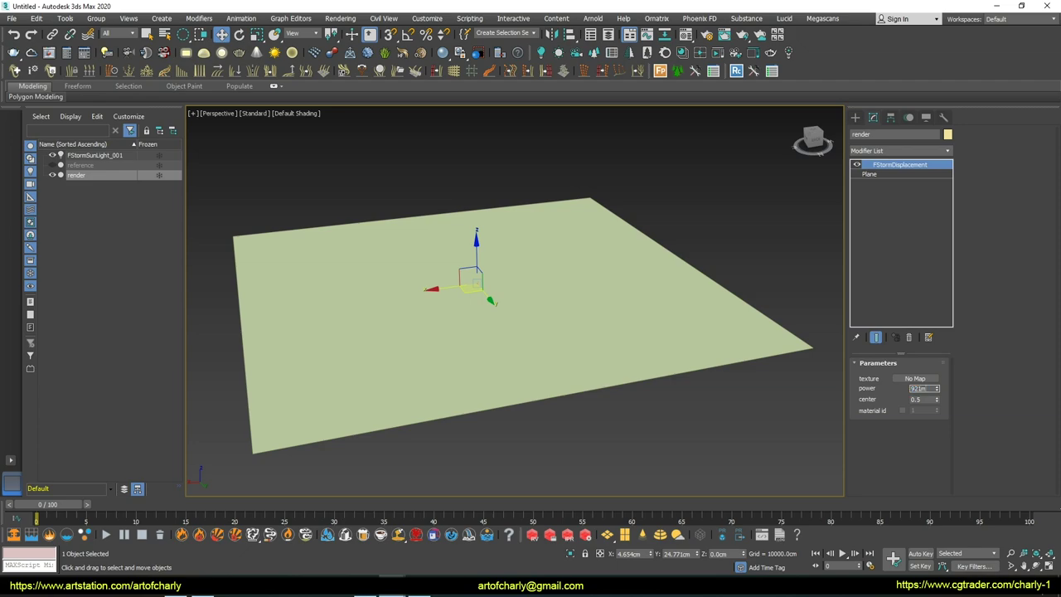
Assign an FStormBitmap displacement texture and instance it into the Slate Material Editor
{"action": "left_click", "coordinate": [913, 378]}
{"action": "double_click", "coordinate": [380, 240]}
{"action": "key", "text": "m"}
{"action": "left_click_drag", "start_coordinate": [913, 377], "coordinate": [739, 342]}
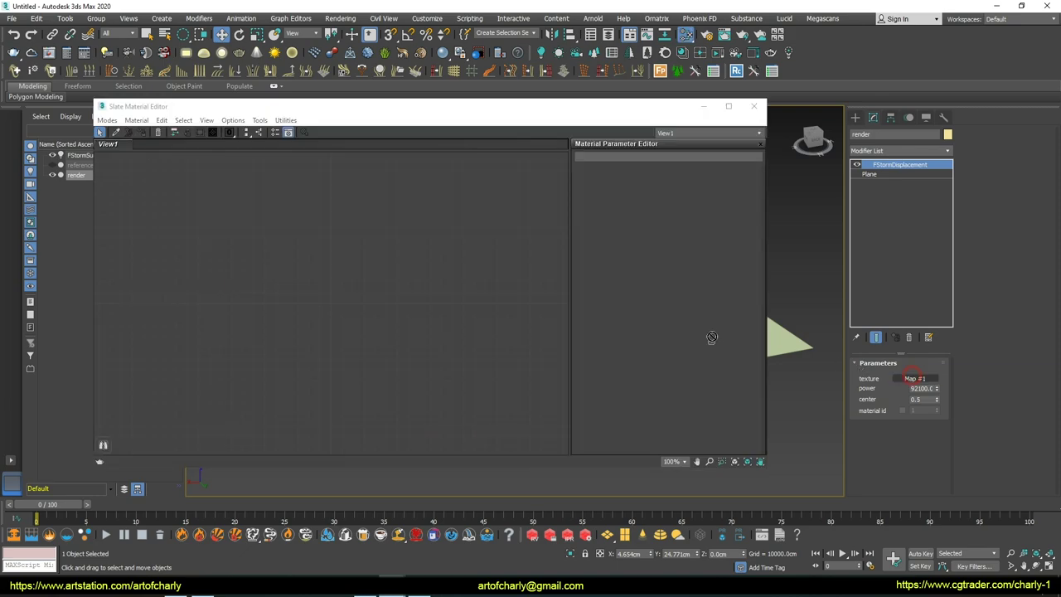
{"action": "left_click_drag", "start_coordinate": [342, 287], "coordinate": [342, 288]}
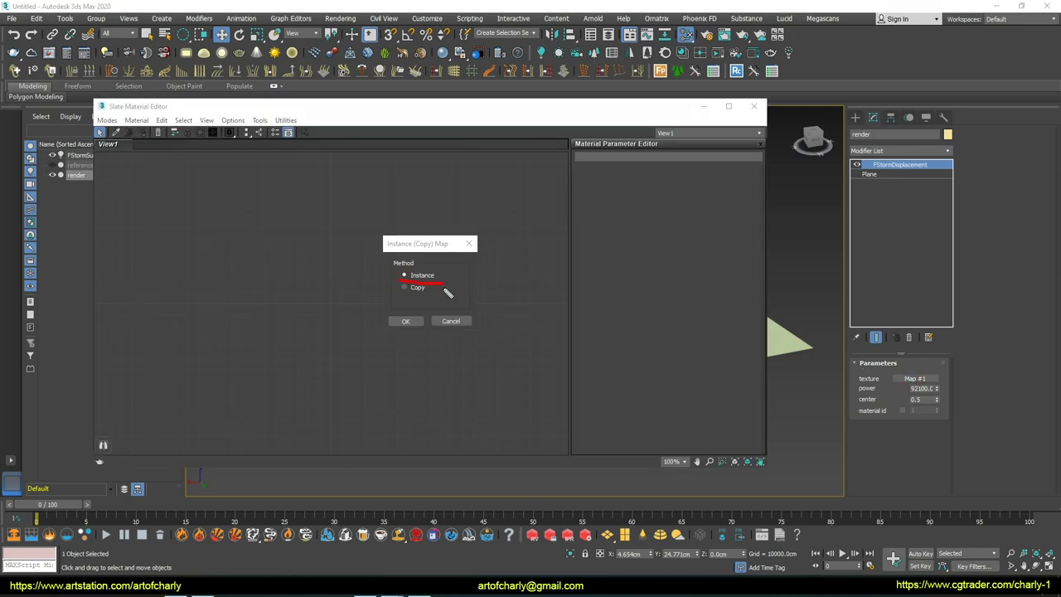
{"action": "left_click", "coordinate": [411, 324]}
Set the FStormBitmap to mono with heightmap.png, then close the editor
{"action": "double_click", "coordinate": [328, 291]}
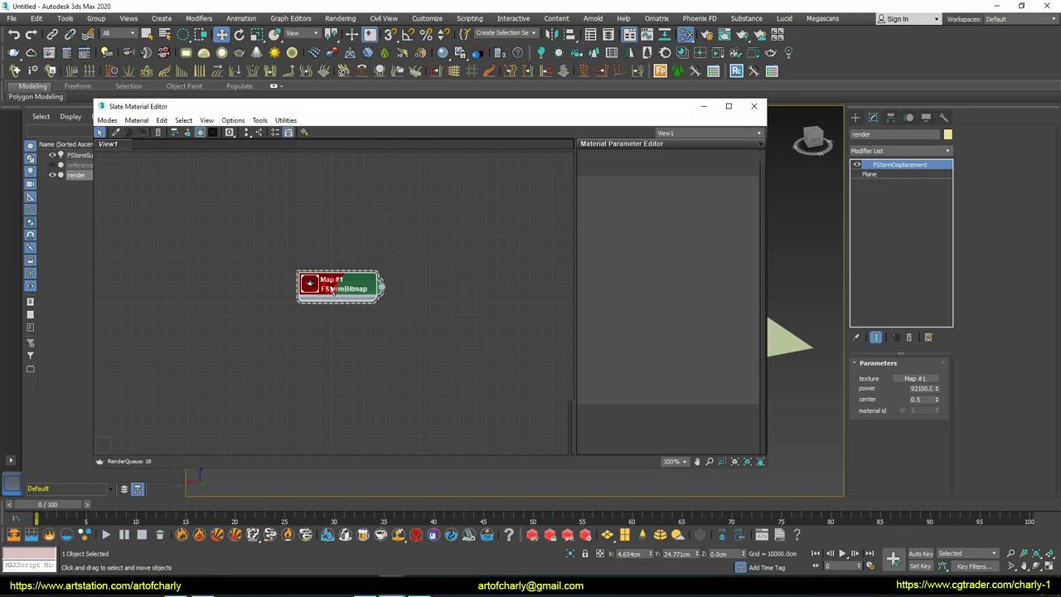
{"action": "left_click", "coordinate": [623, 318]}
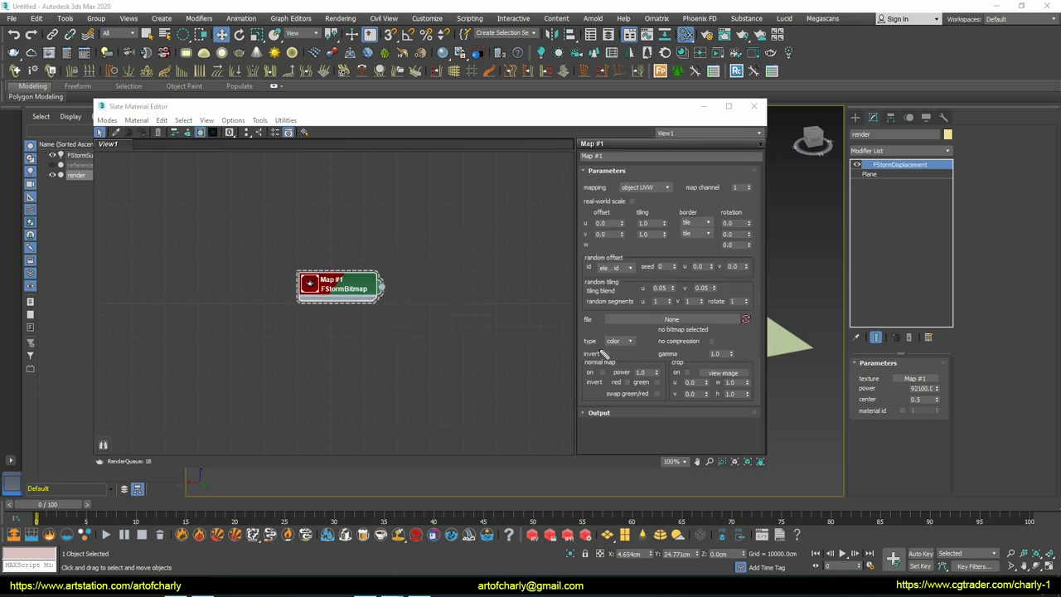
{"action": "left_click", "coordinate": [630, 341]}
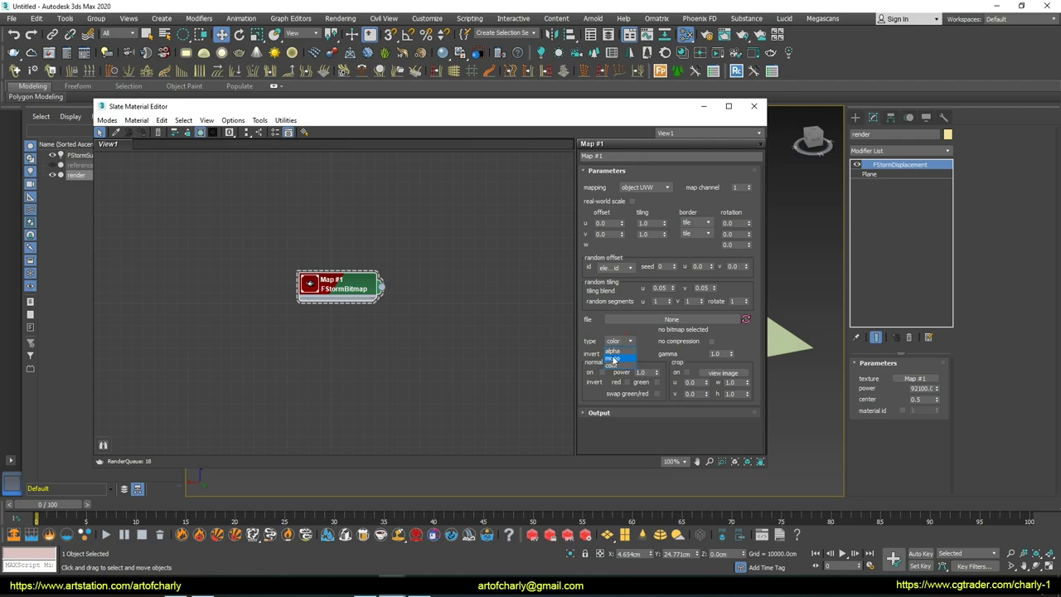
{"action": "left_click", "coordinate": [615, 358]}
{"action": "left_click", "coordinate": [672, 320]}
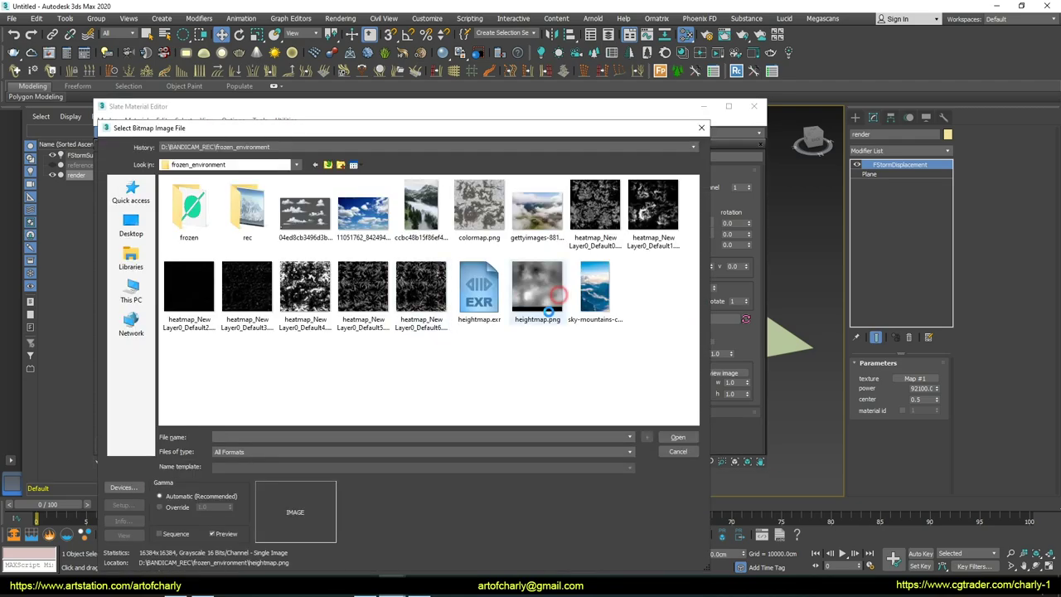
{"action": "left_click", "coordinate": [537, 290]}
{"action": "left_click", "coordinate": [678, 436]}
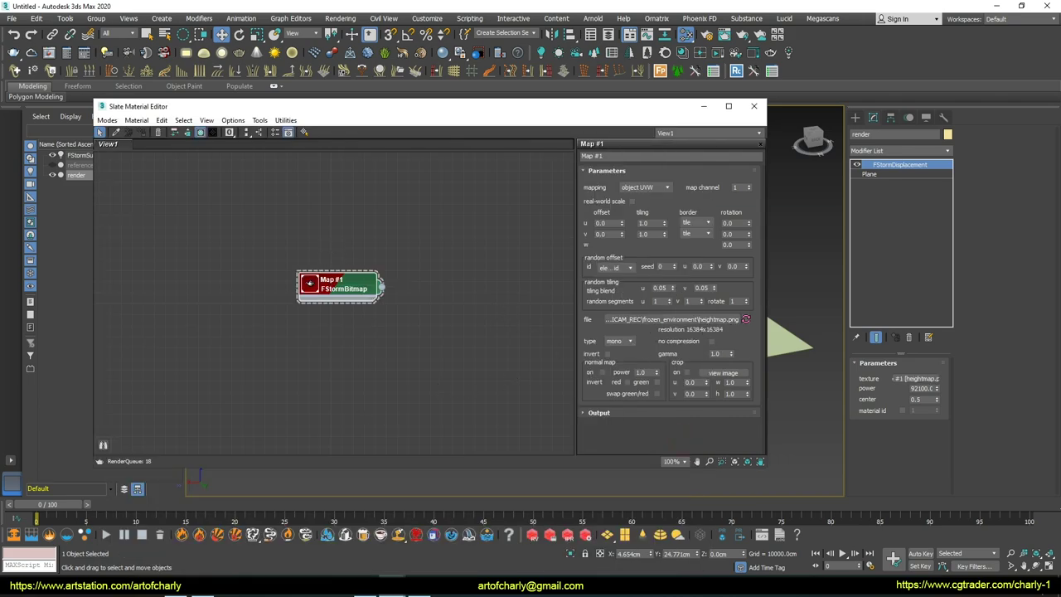
{"action": "left_click", "coordinate": [754, 107]}
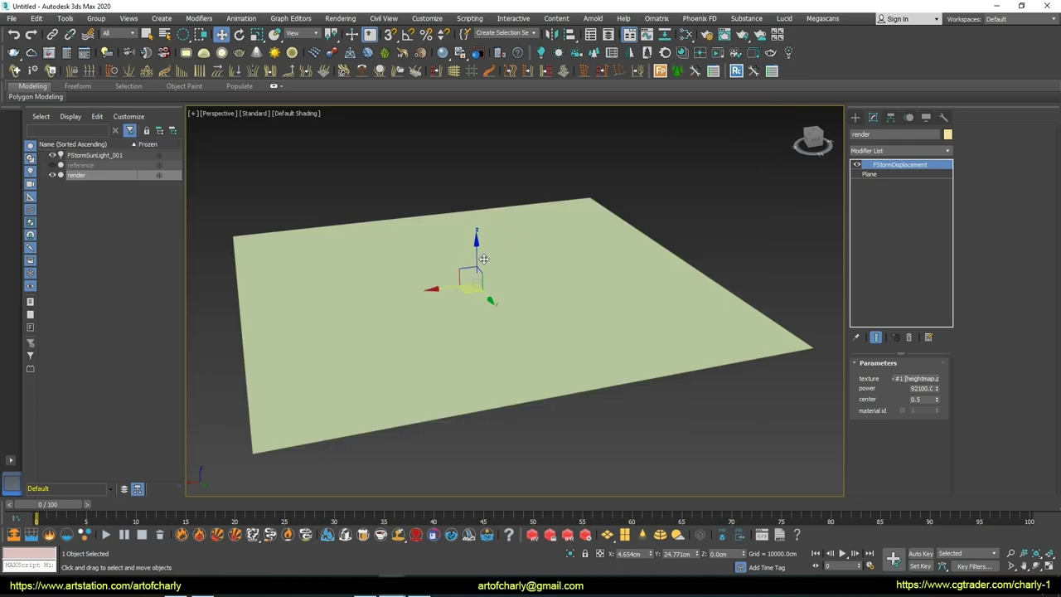
Toggle the reference terrain against the render plane, leave it visible, and deselect all
{"action": "left_click", "coordinate": [53, 165]}
{"action": "middle_click_drag", "start_coordinate": [593, 301], "coordinate": [521, 293], "text": "alt"}
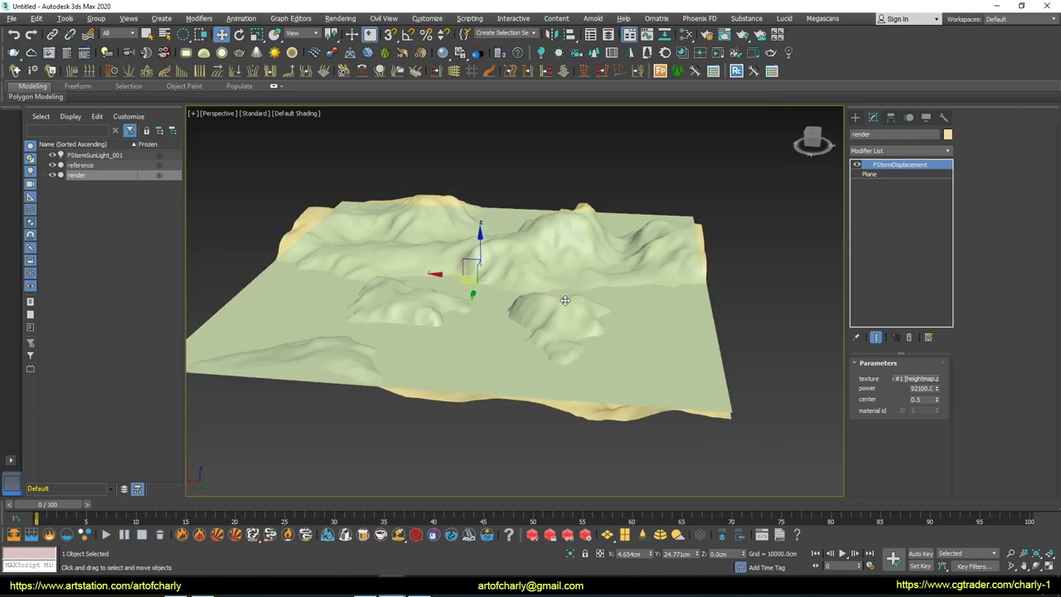
{"action": "scroll", "coordinate": [520, 293], "scroll_direction": "up", "scroll_amount": 2}
{"action": "scroll", "coordinate": [524, 293], "scroll_direction": "up", "scroll_amount": 2}
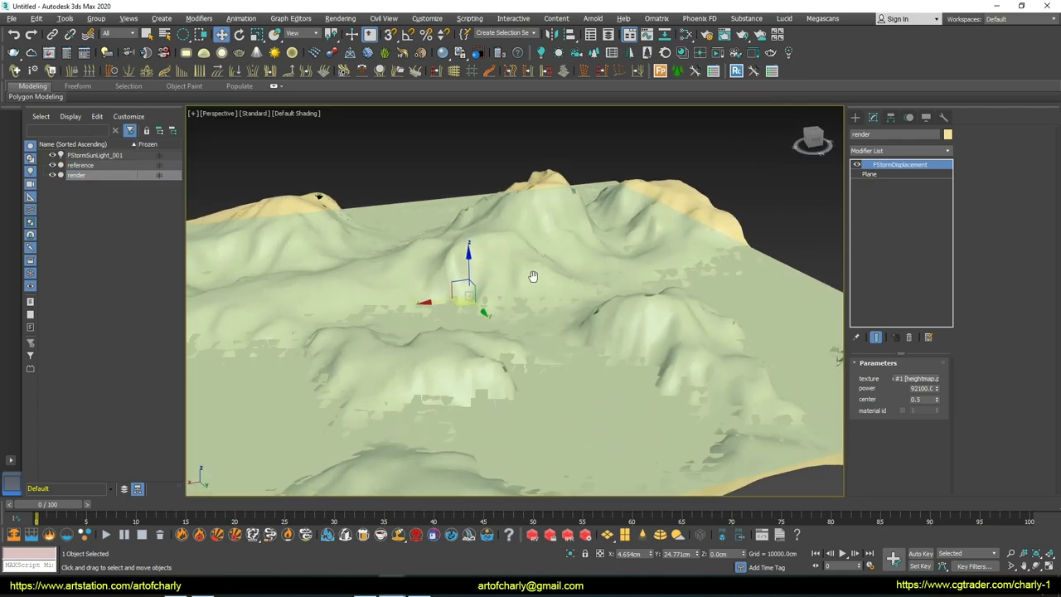
{"action": "scroll", "coordinate": [528, 293], "scroll_direction": "up", "scroll_amount": 1}
{"action": "mouse_move", "coordinate": [533, 292]}
{"action": "middle_mouse_down", "text": "alt"}
{"action": "mouse_move", "coordinate": [568, 267]}
{"action": "mouse_move", "coordinate": [547, 285]}
{"action": "middle_mouse_up", "text": "alt"}
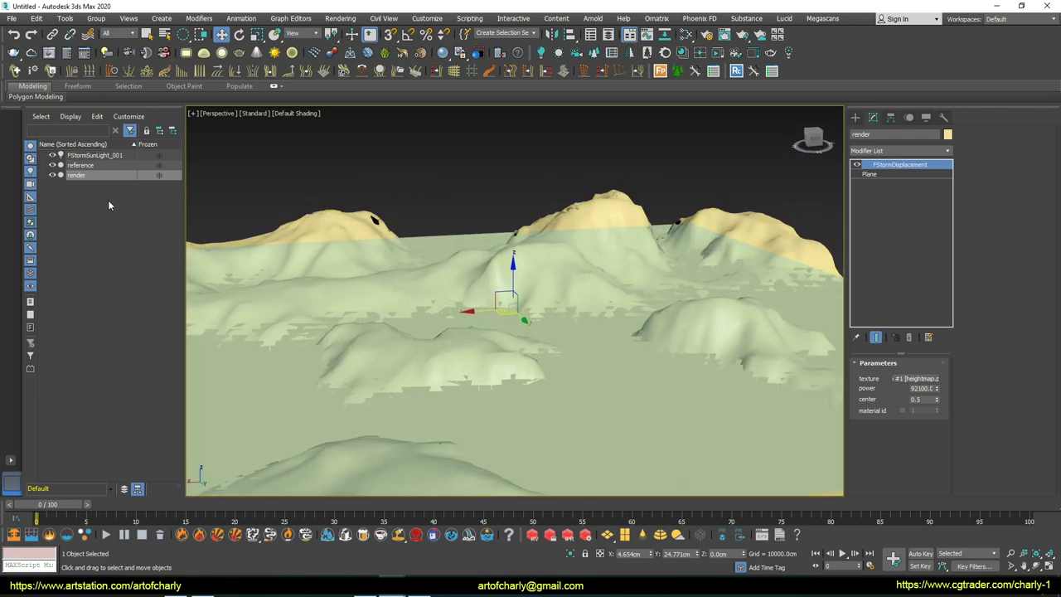
{"action": "left_click", "coordinate": [51, 166]}
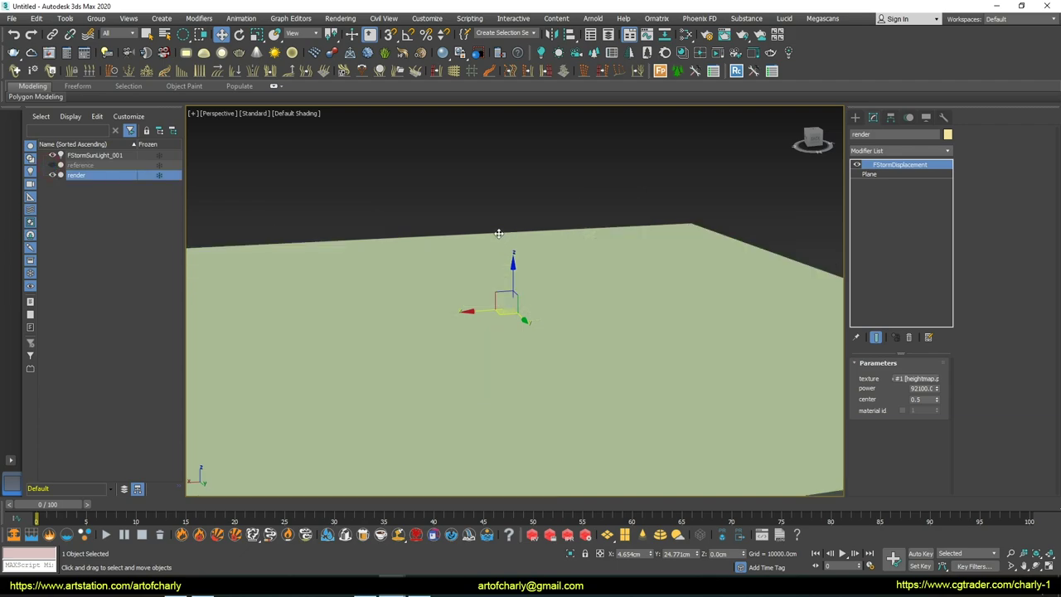
{"action": "middle_click_drag", "start_coordinate": [495, 234], "coordinate": [501, 234], "text": "alt"}
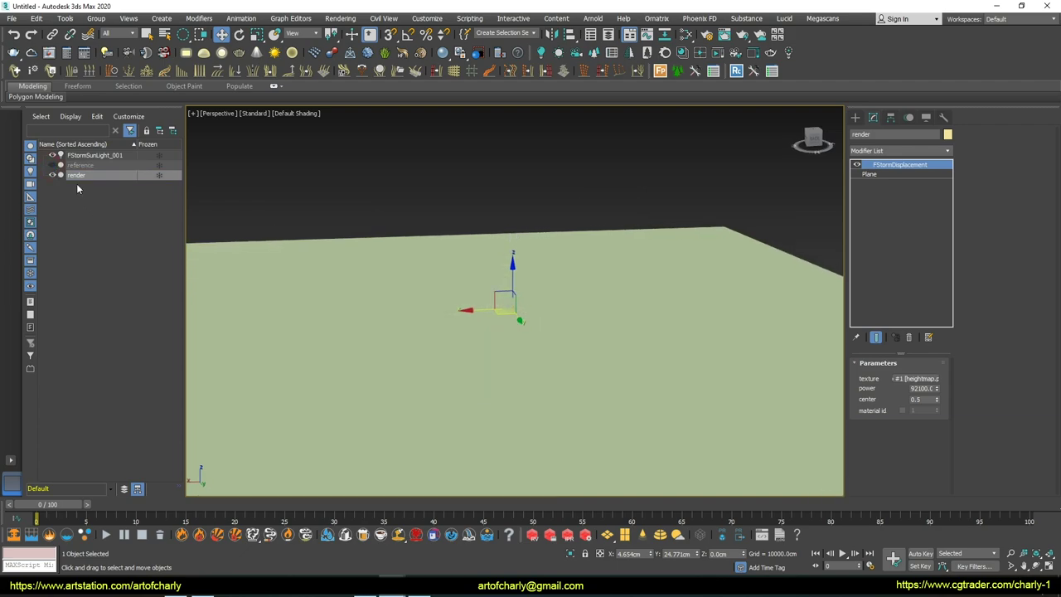
{"action": "left_click", "coordinate": [51, 164]}
{"action": "middle_click_drag", "start_coordinate": [589, 296], "coordinate": [464, 218], "text": "alt"}
{"action": "left_click", "coordinate": [574, 178]}
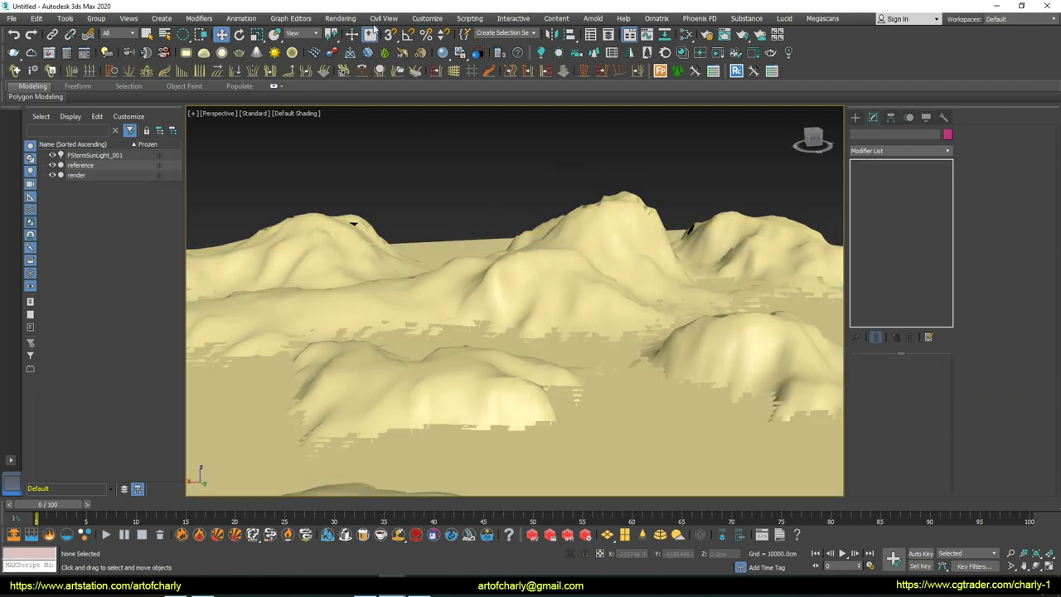
{"action": "left_click", "coordinate": [339, 19]}
Start an FStorm RT interactive render from Render Setup's Interactive Render options
{"action": "left_click", "coordinate": [367, 75]}
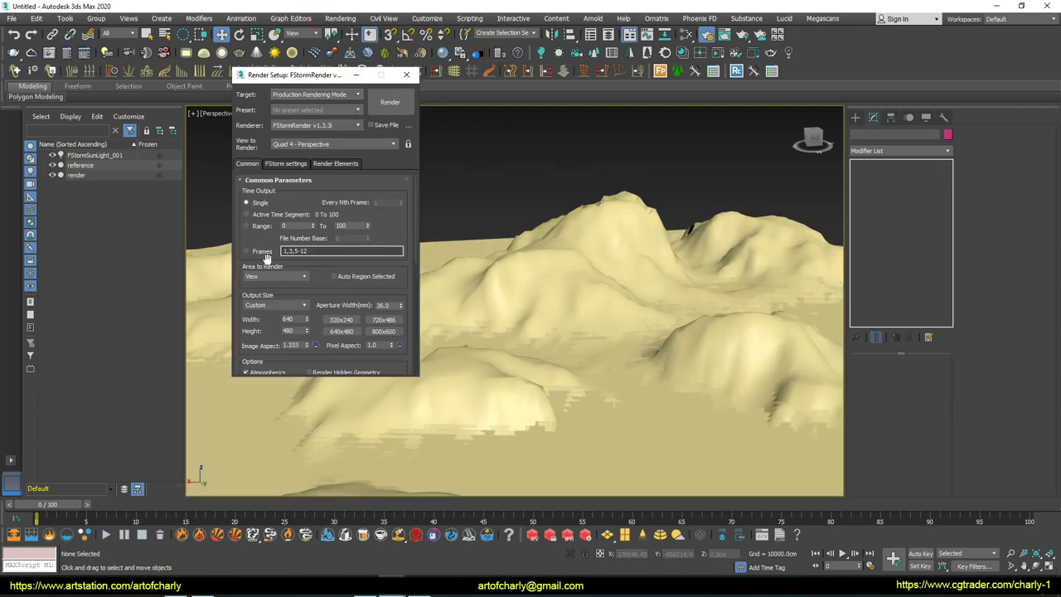
{"action": "left_click", "coordinate": [280, 163]}
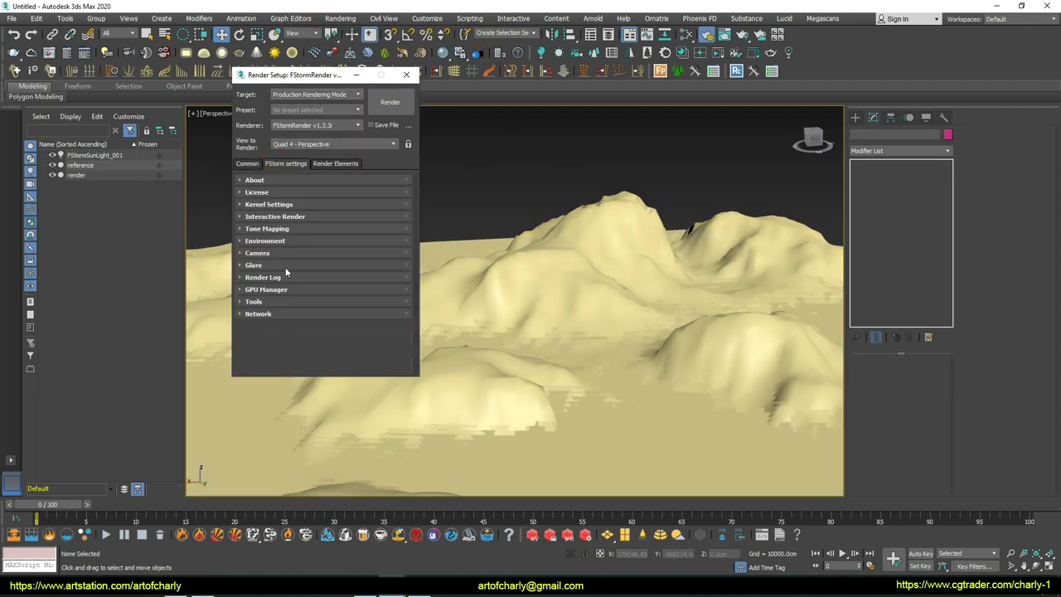
{"action": "left_click", "coordinate": [262, 217]}
{"action": "left_click", "coordinate": [315, 236]}
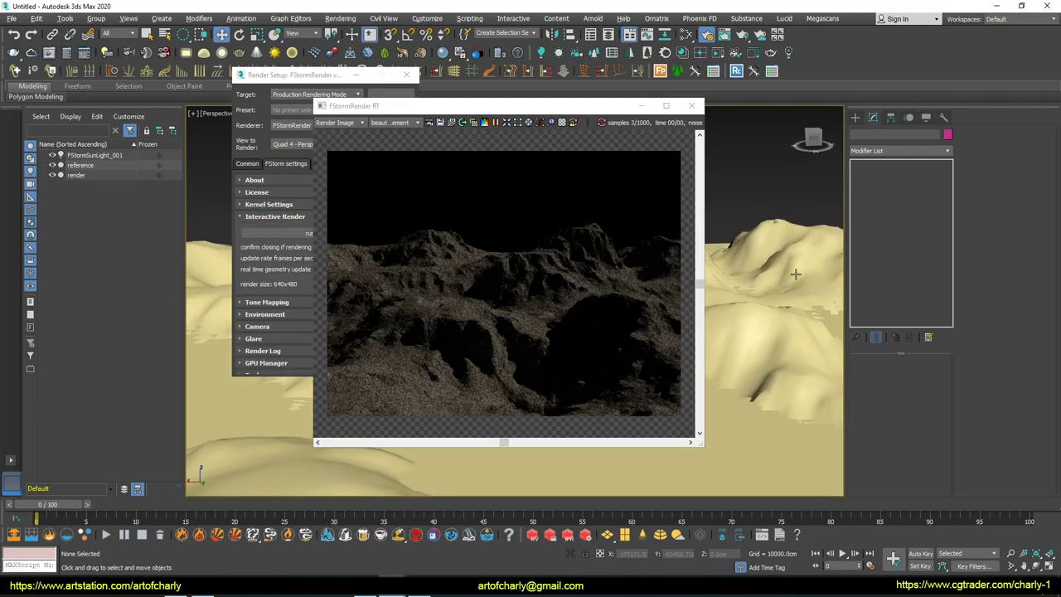
{"action": "middle_click_drag", "start_coordinate": [734, 265], "coordinate": [828, 267], "text": "alt"}
Compare the render with the reference terrain hidden and shown, then move the settings aside
{"action": "left_click", "coordinate": [55, 166]}
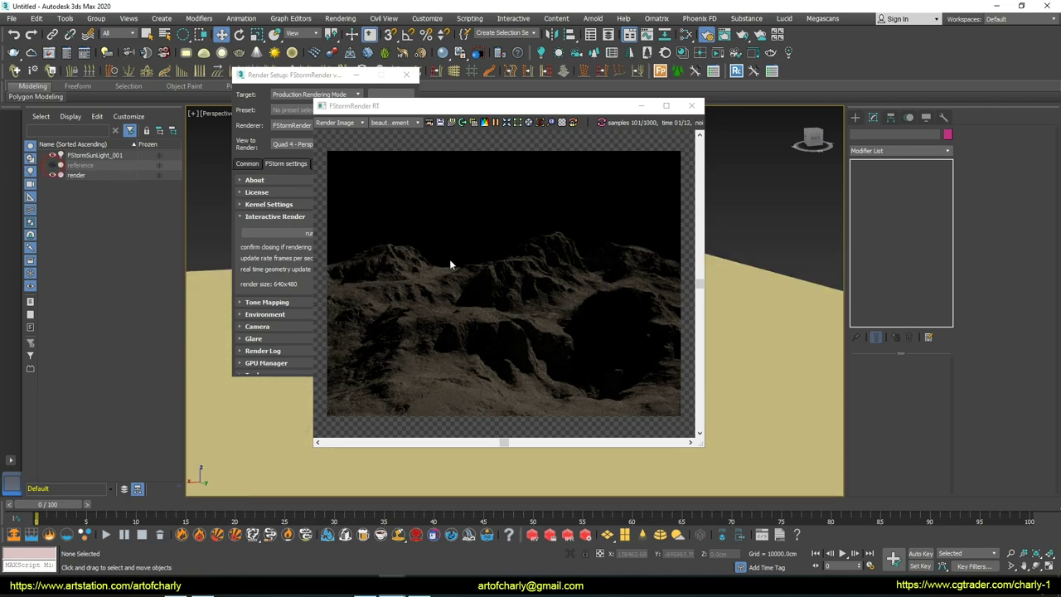
{"action": "middle_click_drag", "start_coordinate": [800, 303], "coordinate": [784, 303], "text": "alt"}
{"action": "left_click", "coordinate": [54, 165]}
{"action": "middle_click_drag", "start_coordinate": [734, 291], "coordinate": [809, 290], "text": "alt"}
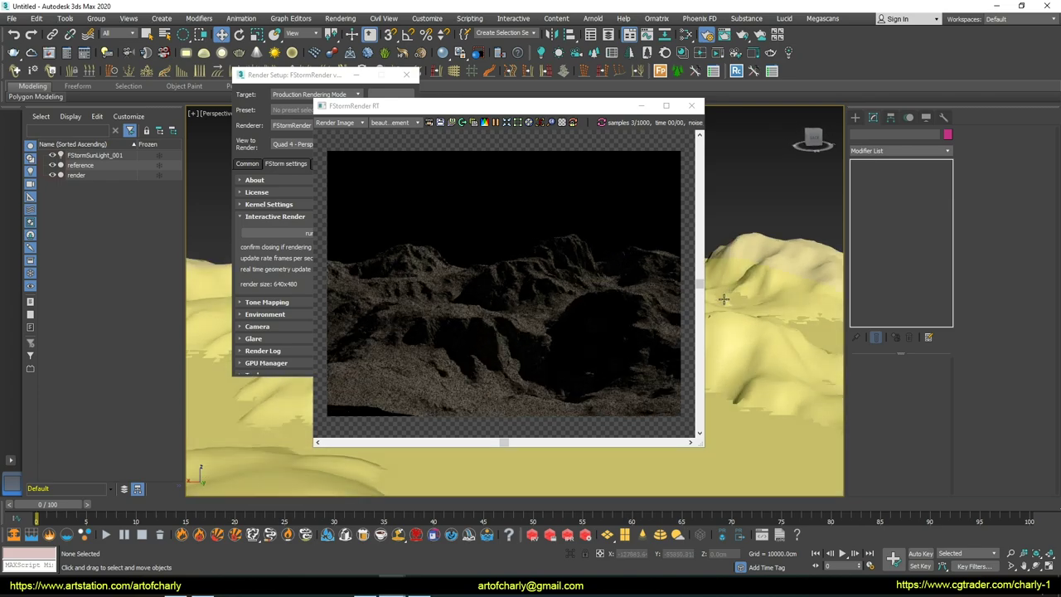
{"action": "left_click_drag", "start_coordinate": [715, 244], "coordinate": [808, 200]}
{"action": "mouse_move", "coordinate": [649, 220]}
{"action": "left_mouse_down"}
{"action": "mouse_move", "coordinate": [616, 272]}
{"action": "mouse_move", "coordinate": [627, 222]}
{"action": "left_mouse_up"}
{"action": "mouse_move", "coordinate": [520, 180]}
{"action": "left_mouse_down"}
{"action": "mouse_move", "coordinate": [621, 172]}
{"action": "mouse_move", "coordinate": [640, 186]}
{"action": "left_mouse_up"}
{"action": "key", "text": "Escape"}
{"action": "middle_click_drag", "start_coordinate": [743, 273], "coordinate": [743, 273], "text": "alt"}
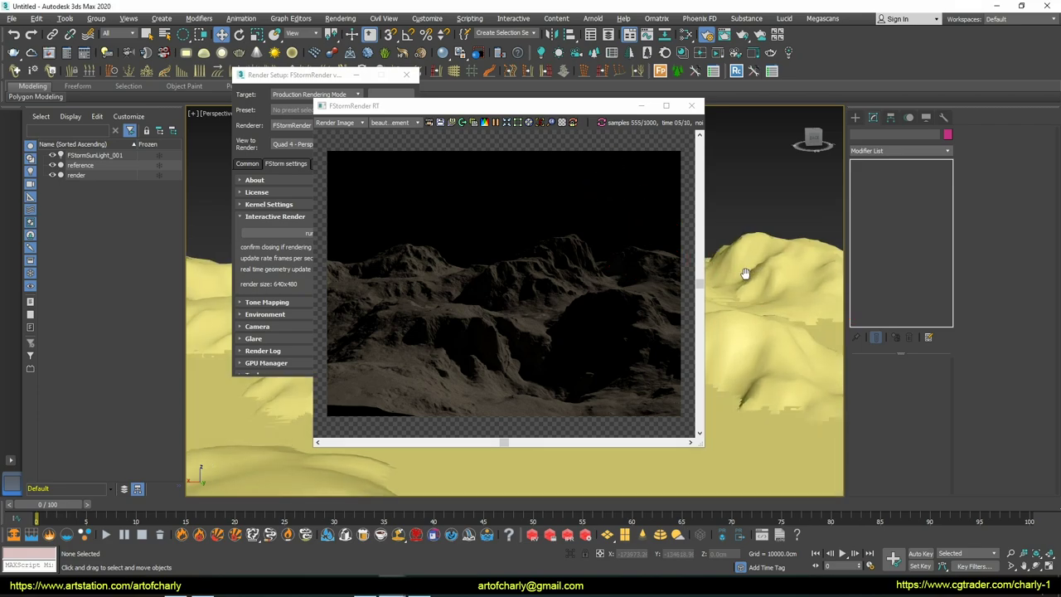
{"action": "left_click_drag", "start_coordinate": [287, 90], "coordinate": [196, 104]}
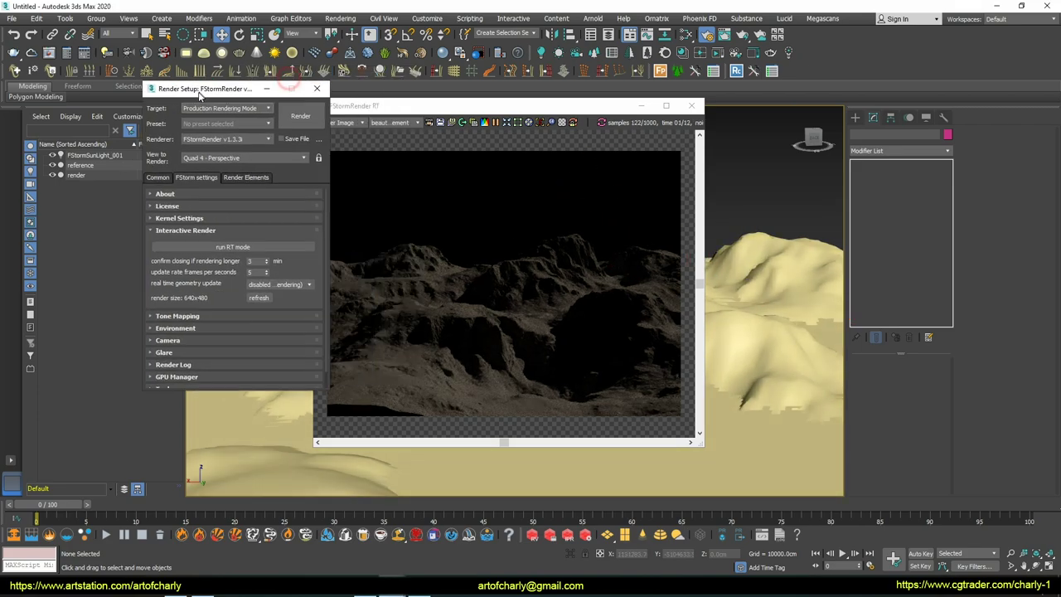
Set FStormSky as the environment texture and turn atmospheric fog on
{"action": "left_click", "coordinate": [195, 328]}
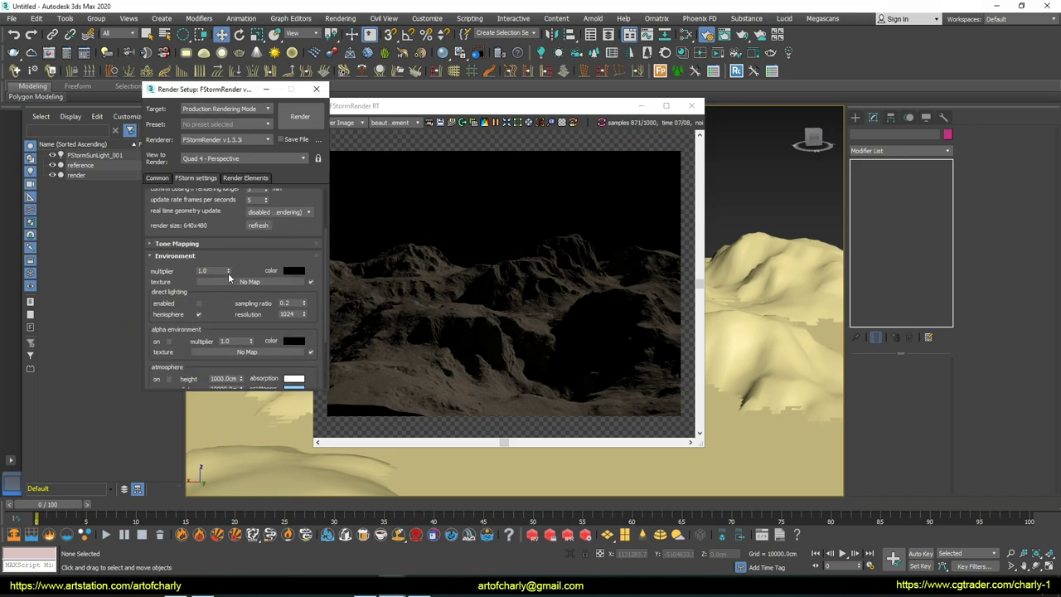
{"action": "left_click", "coordinate": [234, 282]}
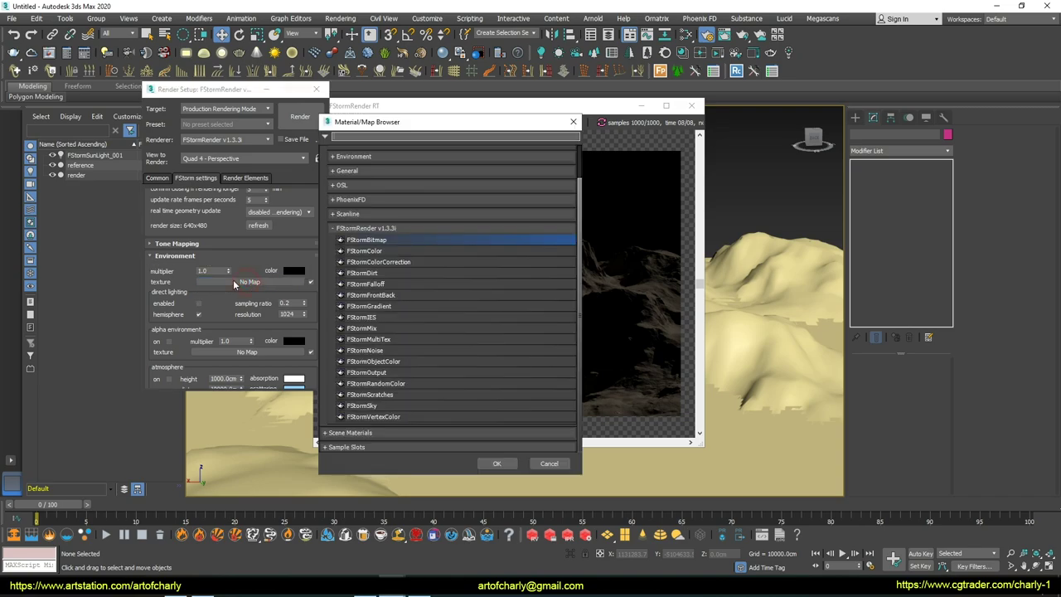
{"action": "left_click", "coordinate": [357, 406]}
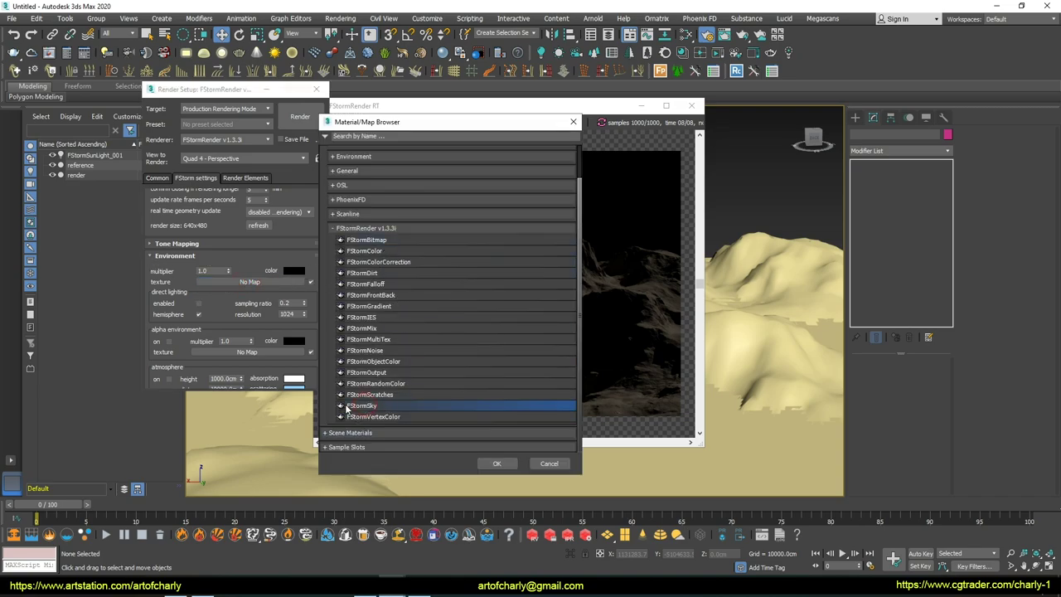
{"action": "left_click", "coordinate": [344, 414]}
{"action": "double_click", "coordinate": [370, 414]}
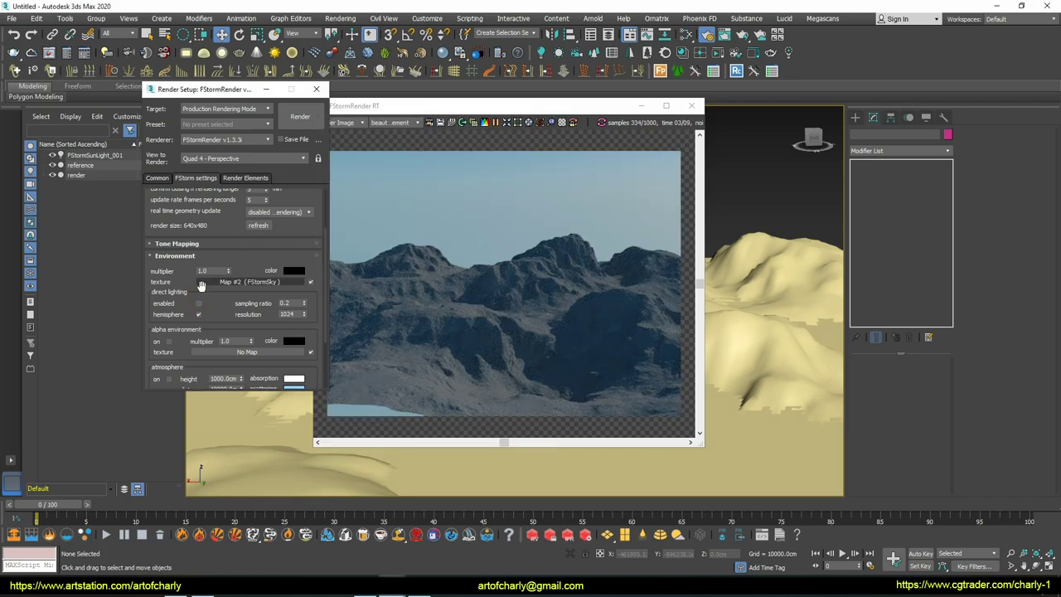
{"action": "left_click_drag", "start_coordinate": [216, 291], "coordinate": [213, 227]}
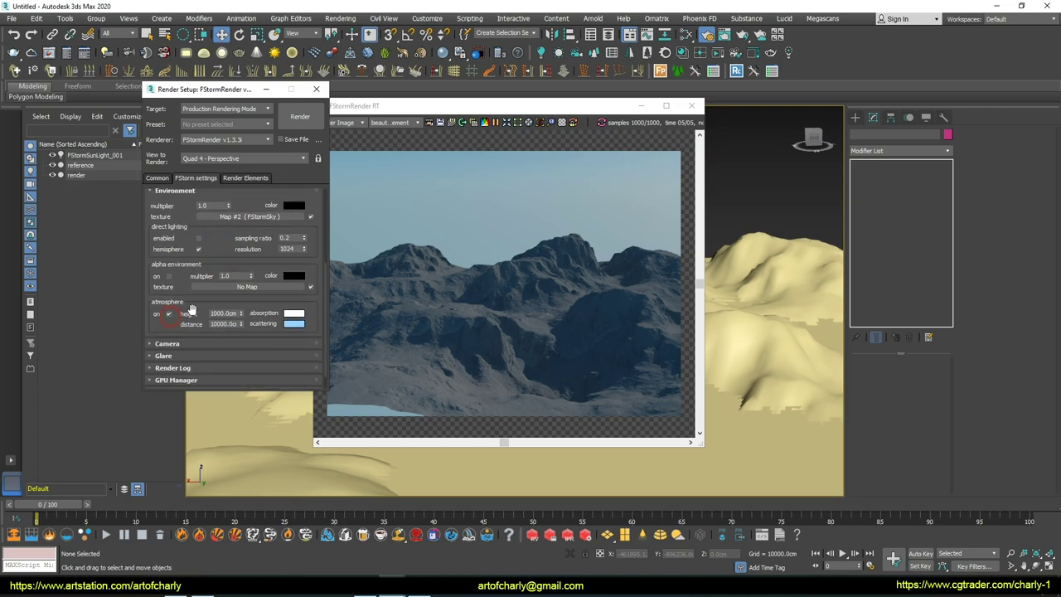
{"action": "left_click", "coordinate": [163, 306]}
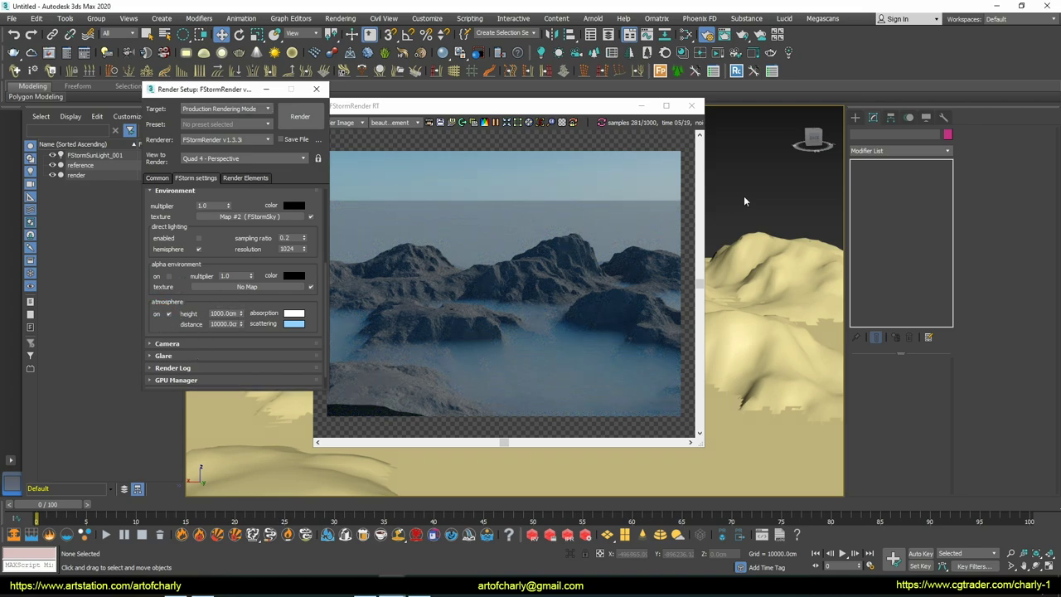
Reframe the terrain view and open the heightmap FStormBitmap in the Slate Material Editor
{"action": "middle_click_drag", "start_coordinate": [744, 202], "coordinate": [753, 196]}
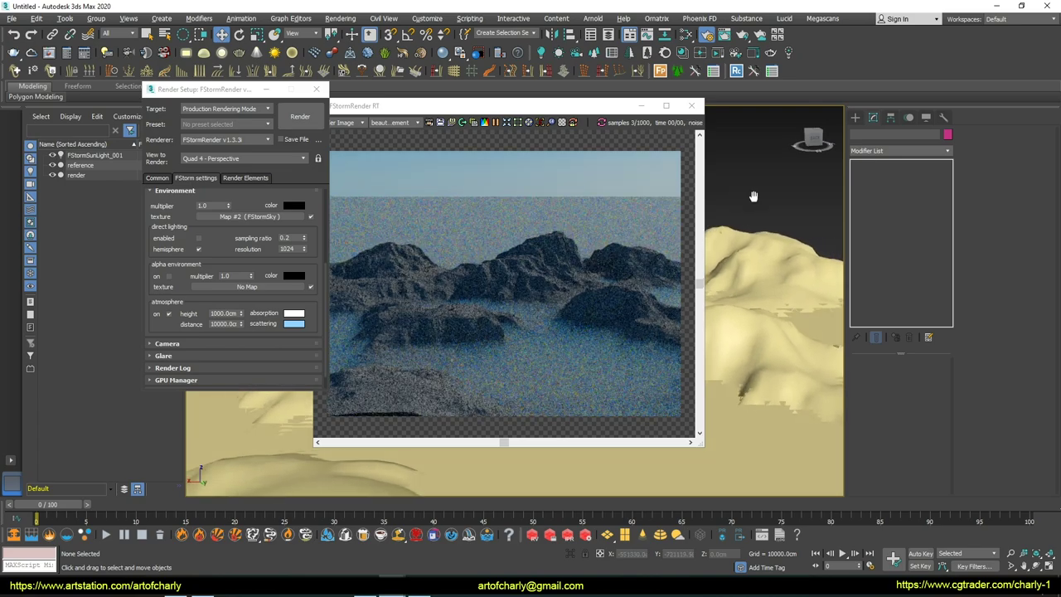
{"action": "middle_click_drag", "start_coordinate": [753, 198], "coordinate": [753, 193]}
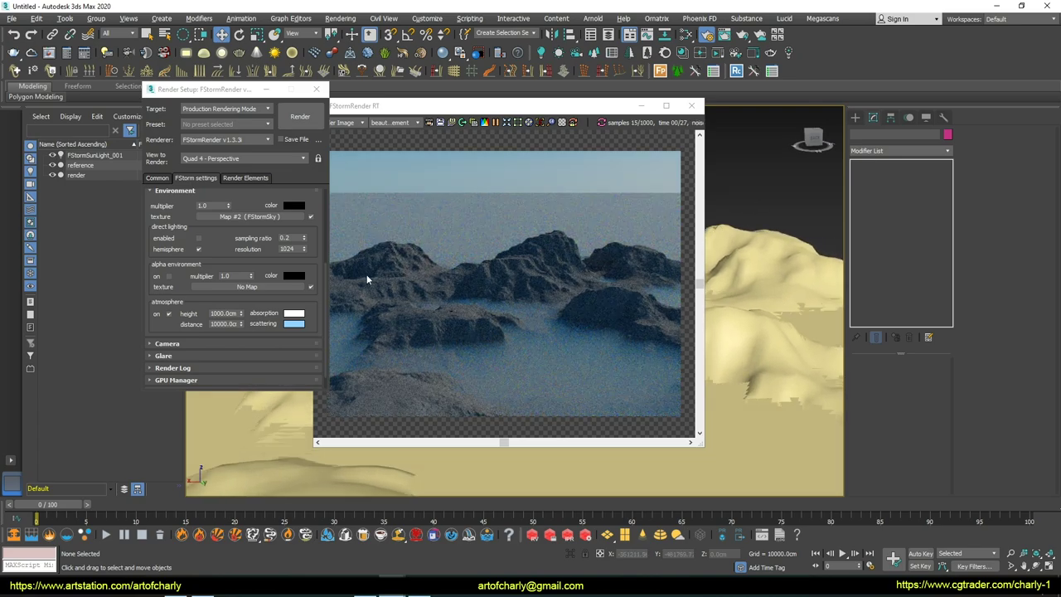
{"action": "middle_click_drag", "start_coordinate": [749, 251], "coordinate": [774, 257]}
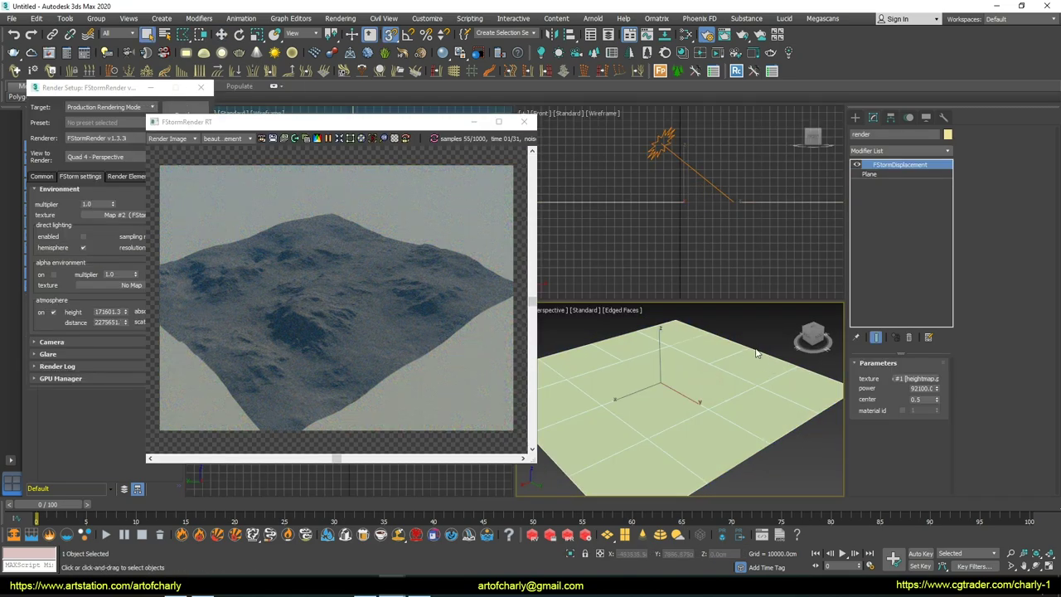
{"action": "key", "text": "m"}
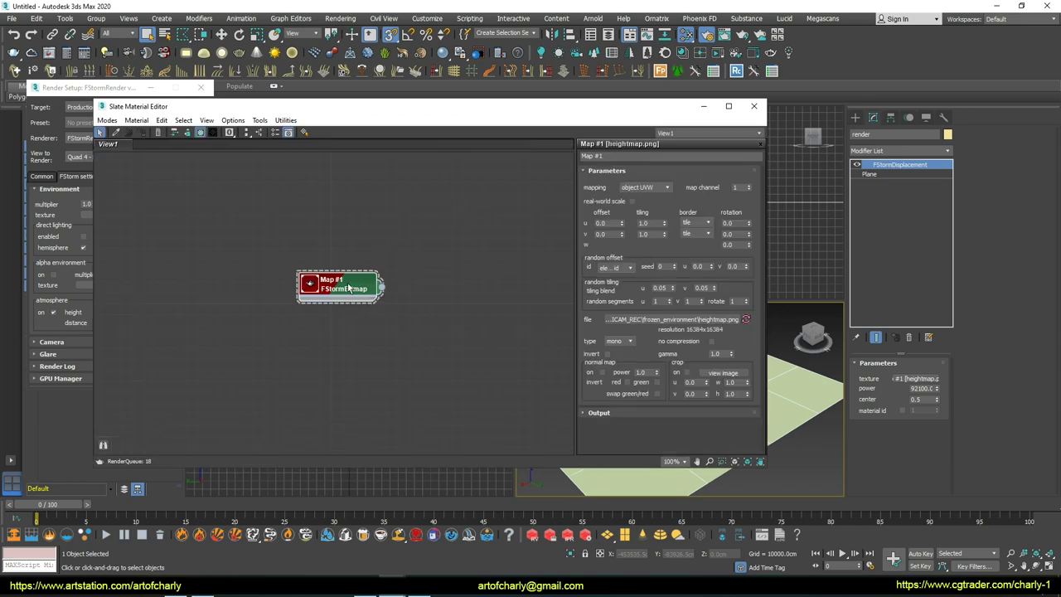
Tile heightmap.png 2.0 in U and V, check the RT render, and close Slate
{"action": "left_click", "coordinate": [650, 233]}
{"action": "type", "text": "2"}
{"action": "left_click_drag", "start_coordinate": [580, 111], "coordinate": [701, 297]}
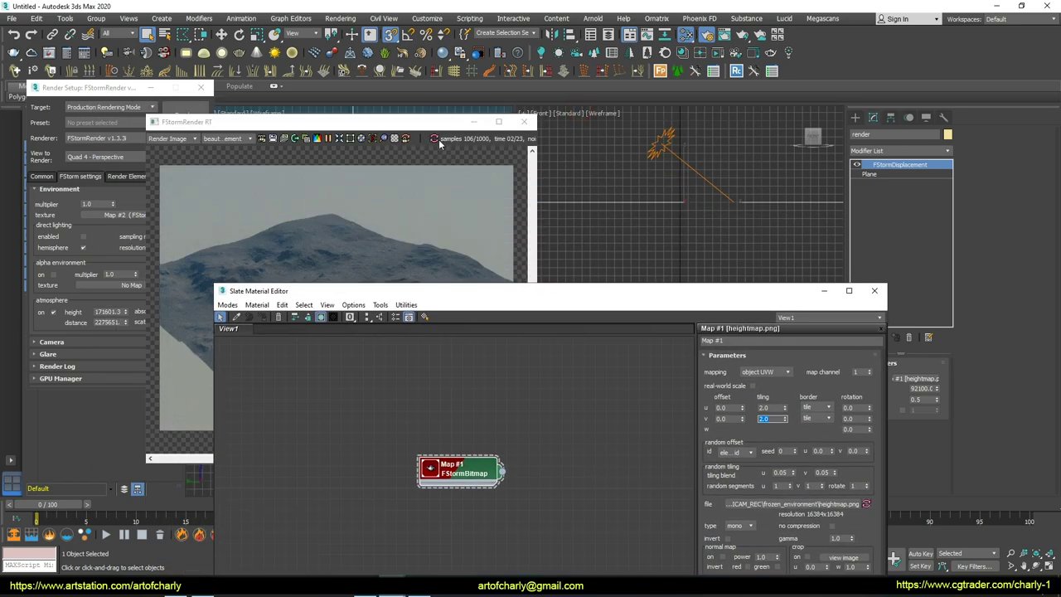
{"action": "left_click", "coordinate": [434, 141]}
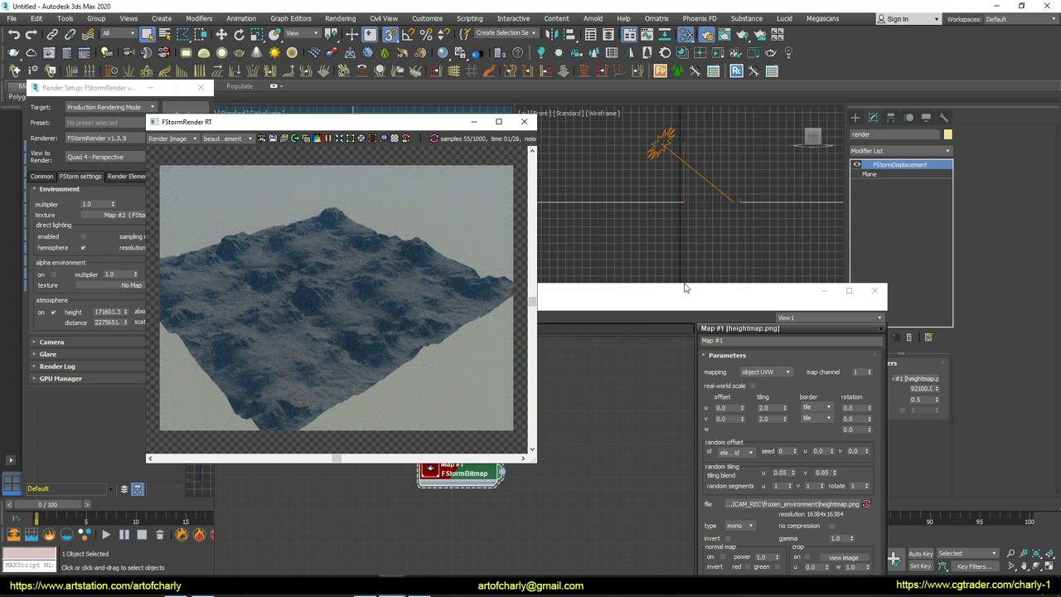
{"action": "left_click_drag", "start_coordinate": [766, 299], "coordinate": [634, 288]}
{"action": "left_click", "coordinate": [740, 282]}
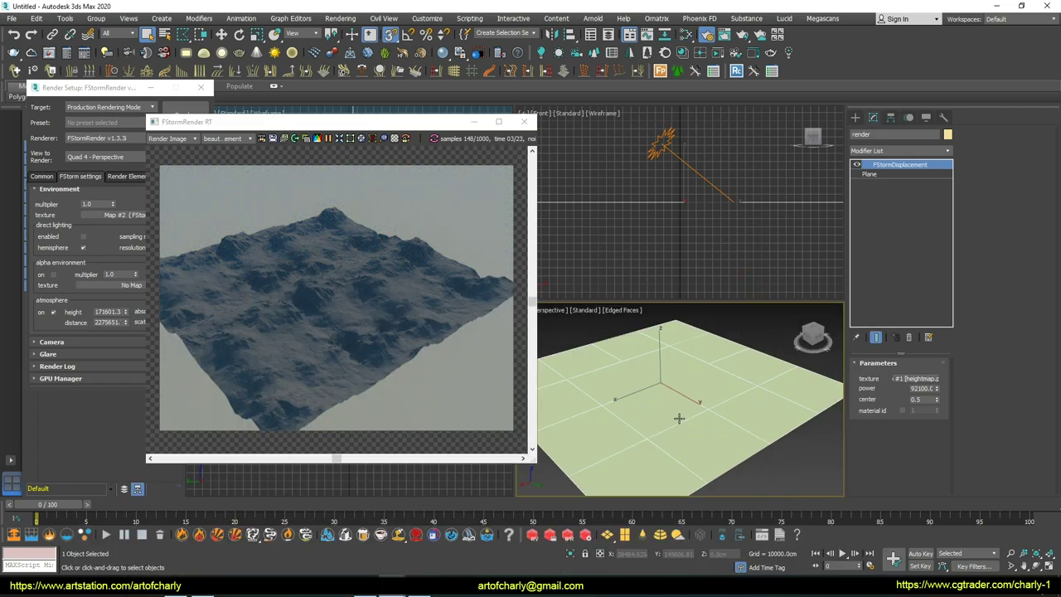
Frame the mountain ridges against the sky from ground level and move the RT window aside
{"action": "middle_click_drag", "start_coordinate": [687, 404], "coordinate": [740, 411], "text": "alt"}
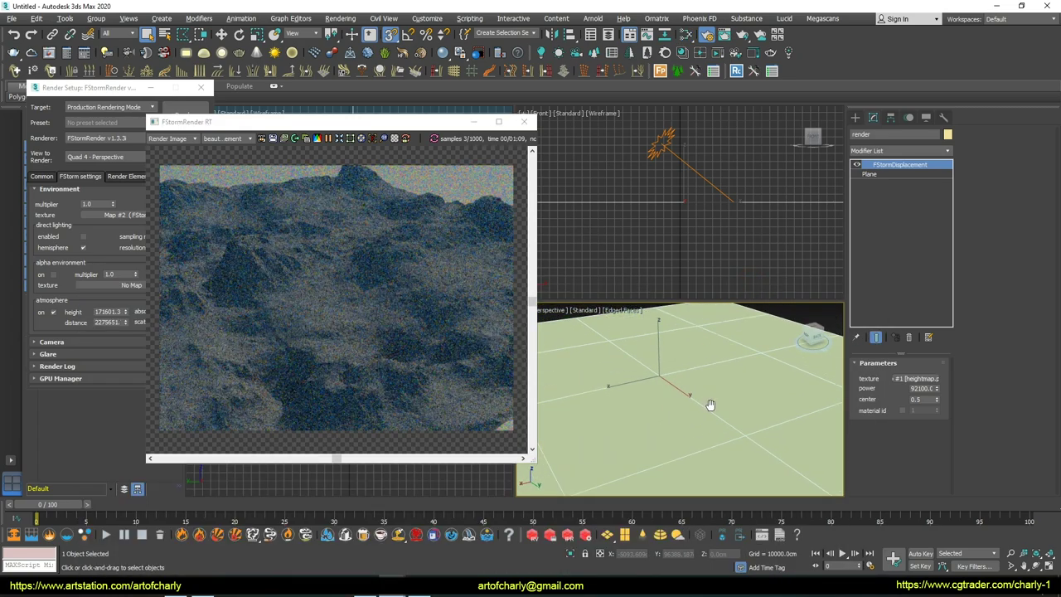
{"action": "mouse_move", "coordinate": [727, 406]}
{"action": "middle_mouse_down", "text": "alt"}
{"action": "mouse_move", "coordinate": [722, 381]}
{"action": "mouse_move", "coordinate": [691, 372]}
{"action": "mouse_move", "coordinate": [709, 361]}
{"action": "middle_mouse_up", "text": "alt"}
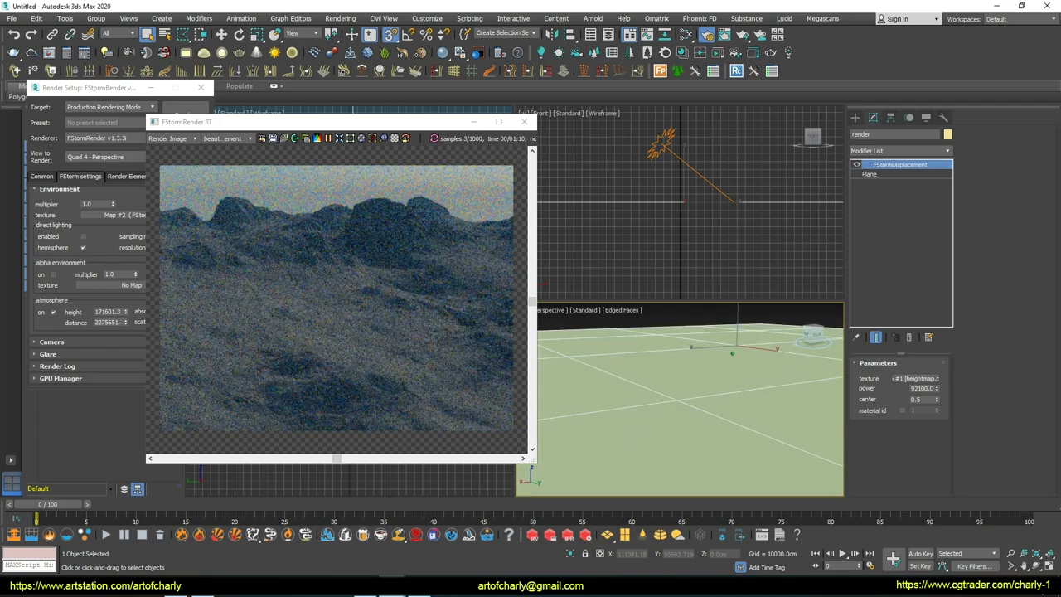
{"action": "mouse_move", "coordinate": [682, 396]}
{"action": "middle_mouse_down", "text": "alt"}
{"action": "mouse_move", "coordinate": [706, 383]}
{"action": "mouse_move", "coordinate": [713, 401]}
{"action": "middle_mouse_up", "text": "alt"}
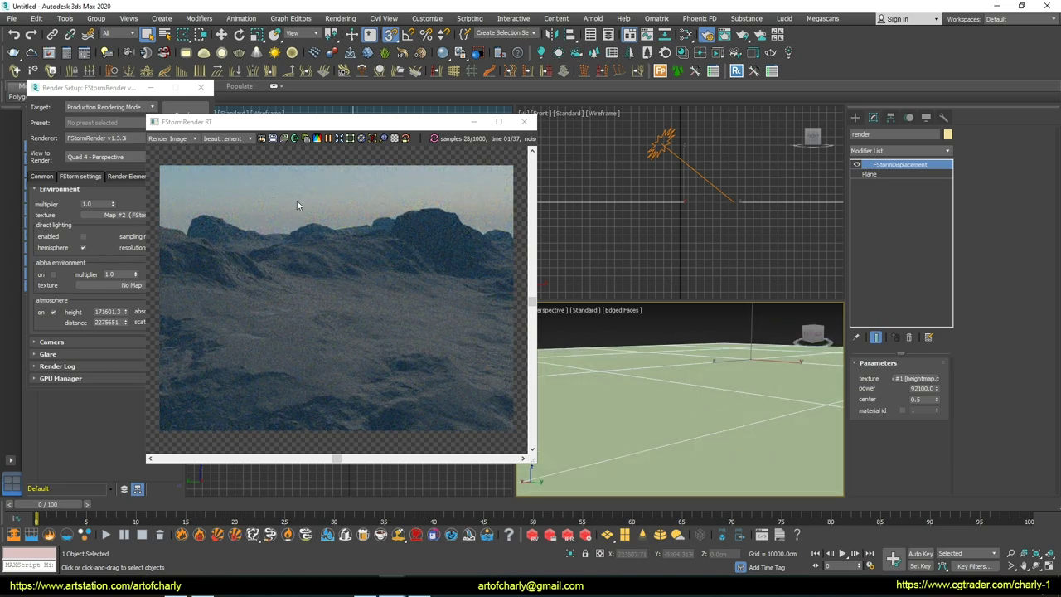
{"action": "middle_click_drag", "start_coordinate": [675, 397], "coordinate": [673, 395], "text": "alt"}
{"action": "scroll", "coordinate": [673, 395], "scroll_direction": "down", "scroll_amount": 2}
{"action": "middle_click_drag", "start_coordinate": [673, 391], "coordinate": [679, 390], "text": "alt"}
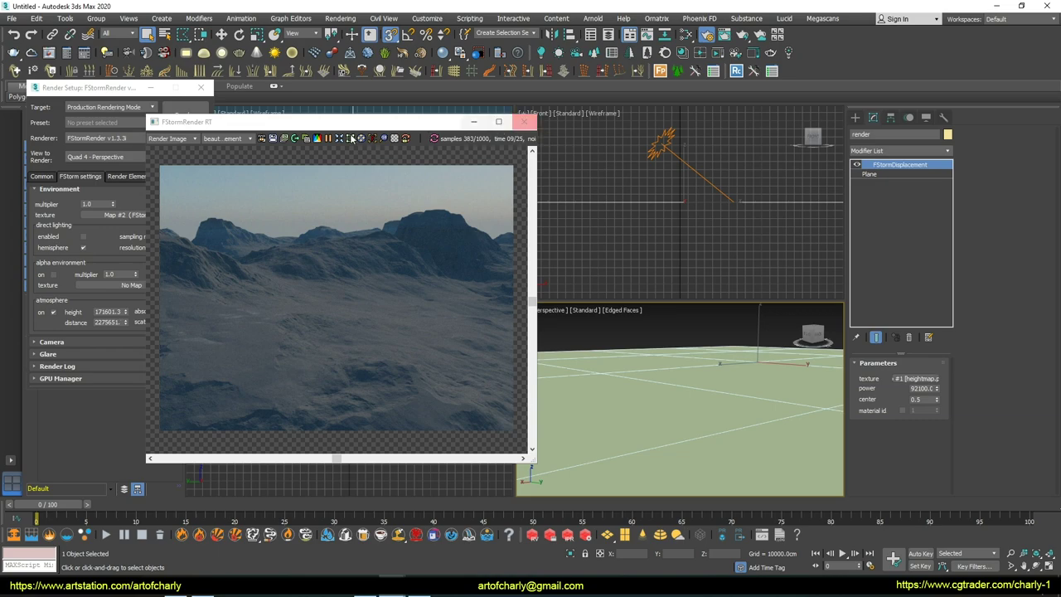
{"action": "left_click_drag", "start_coordinate": [335, 122], "coordinate": [560, 126]}
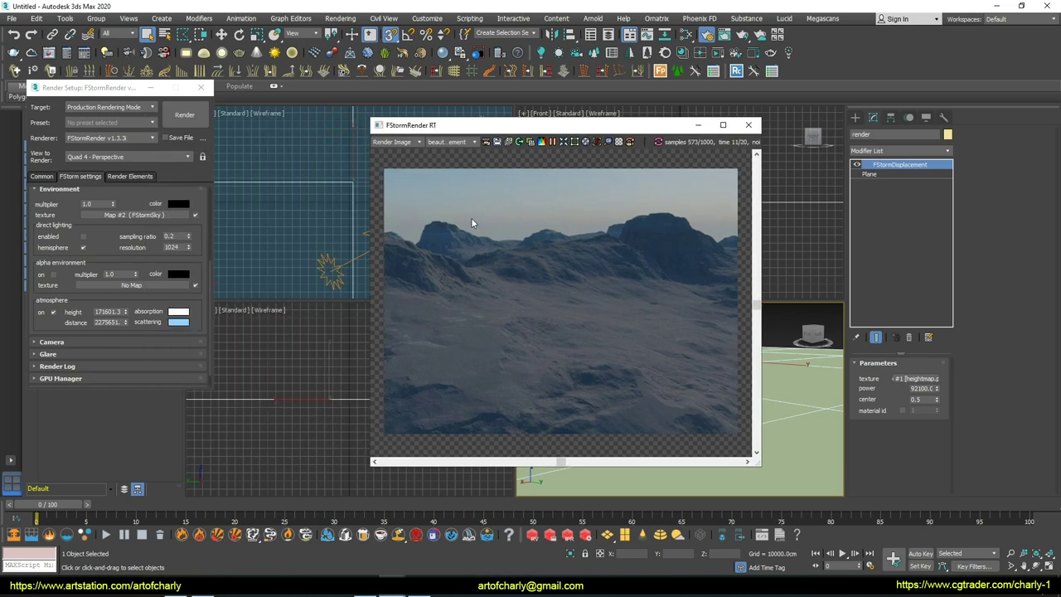
Set the FStorm atmosphere height to about 1081196 and its distance to 841991.1
{"action": "left_click_drag", "start_coordinate": [440, 208], "coordinate": [477, 215]}
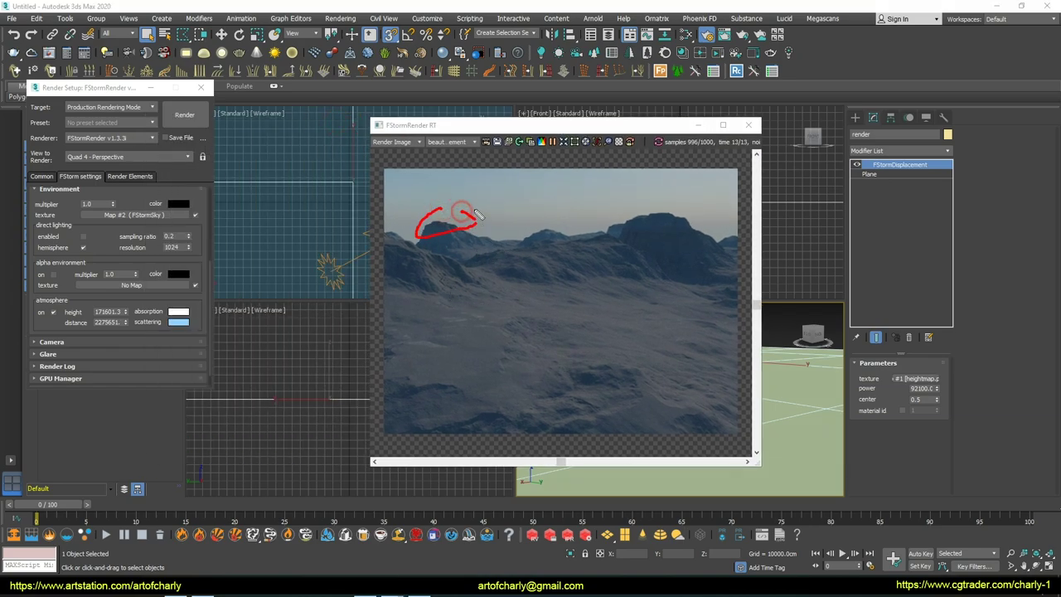
{"action": "key", "text": "Escape"}
{"action": "left_click", "coordinate": [94, 324]}
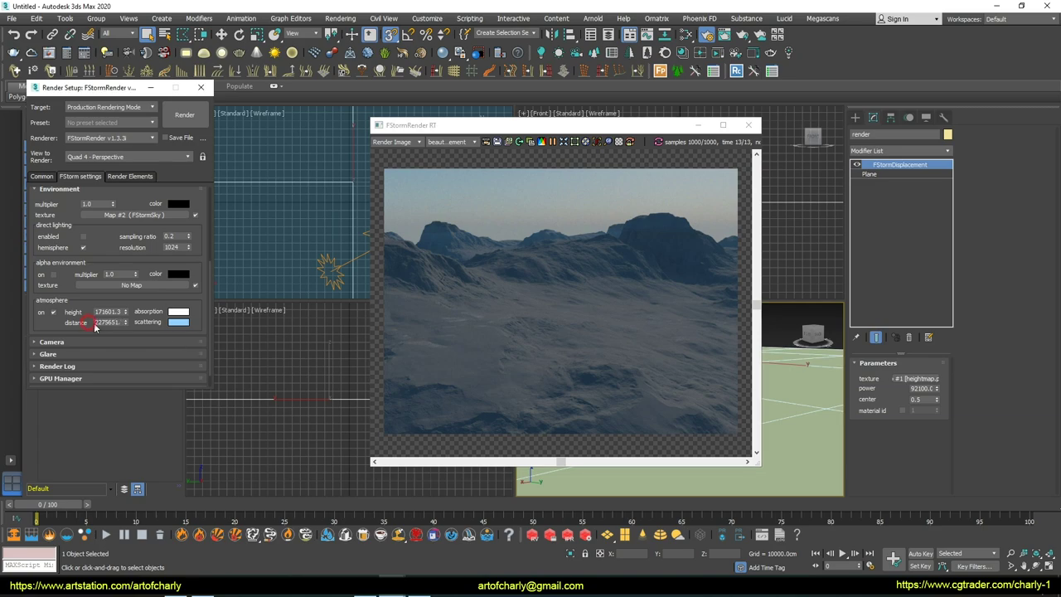
{"action": "mouse_move", "coordinate": [124, 314]}
{"action": "left_mouse_down"}
{"action": "mouse_move", "coordinate": [127, 286]}
{"action": "mouse_move", "coordinate": [137, 309]}
{"action": "mouse_move", "coordinate": [124, 215]}
{"action": "left_mouse_up"}
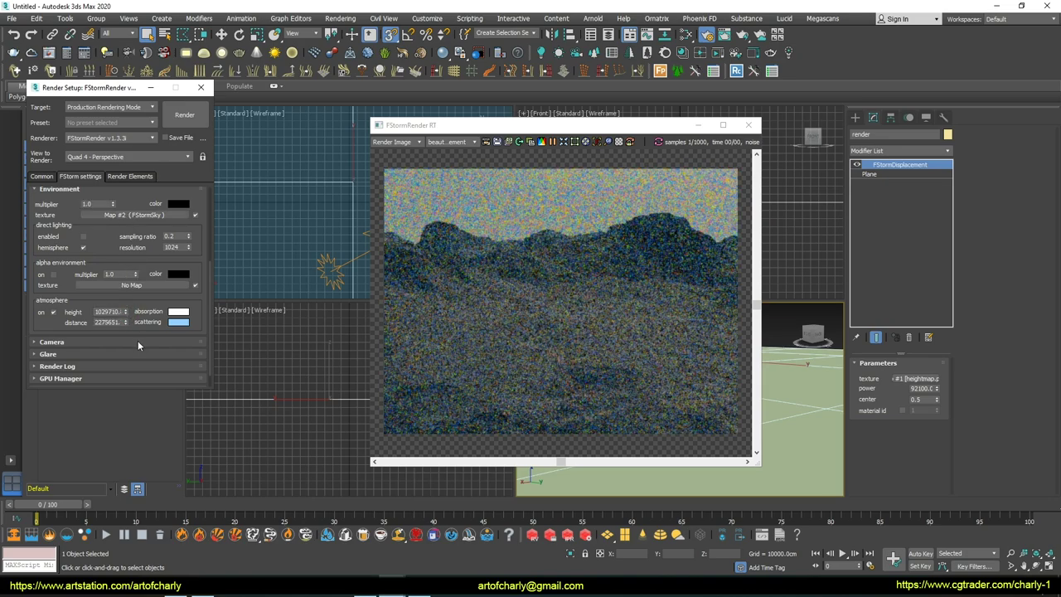
{"action": "left_click_drag", "start_coordinate": [124, 325], "coordinate": [123, 359]}
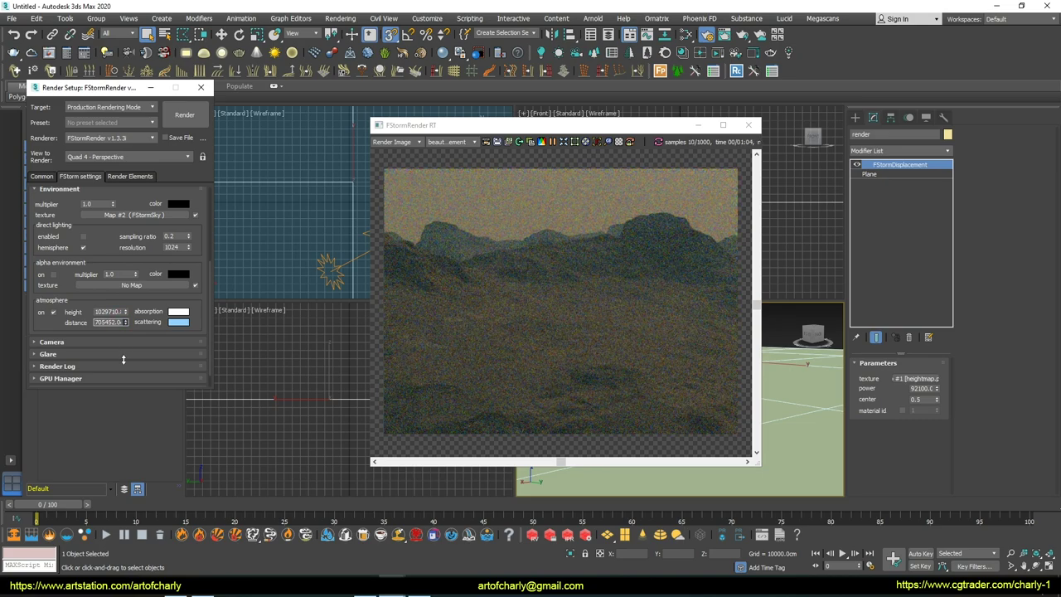
{"action": "left_click_drag", "start_coordinate": [123, 358], "coordinate": [123, 351]}
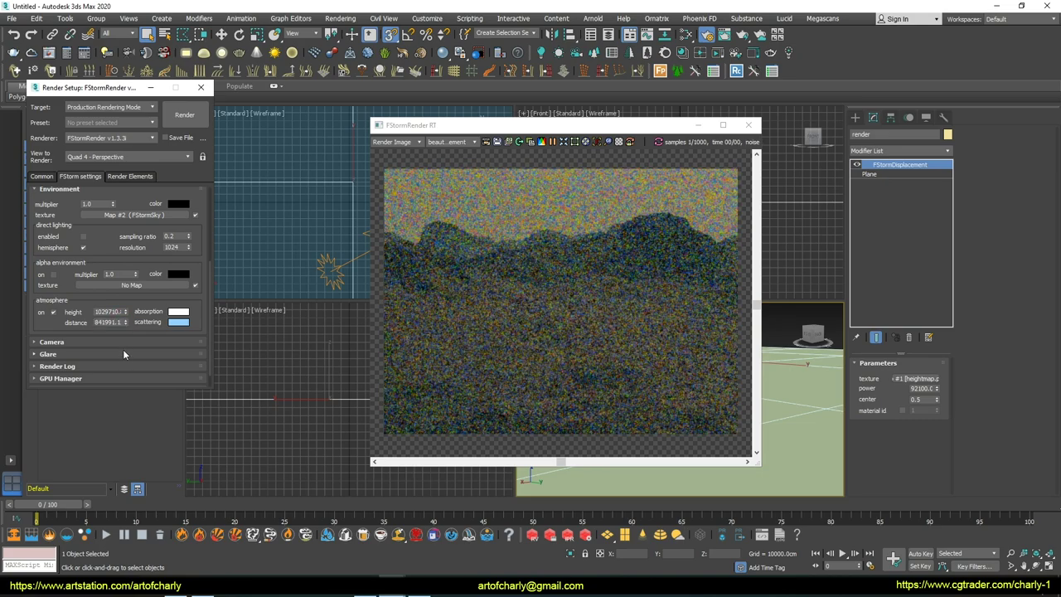
{"action": "left_click_drag", "start_coordinate": [129, 313], "coordinate": [127, 308]}
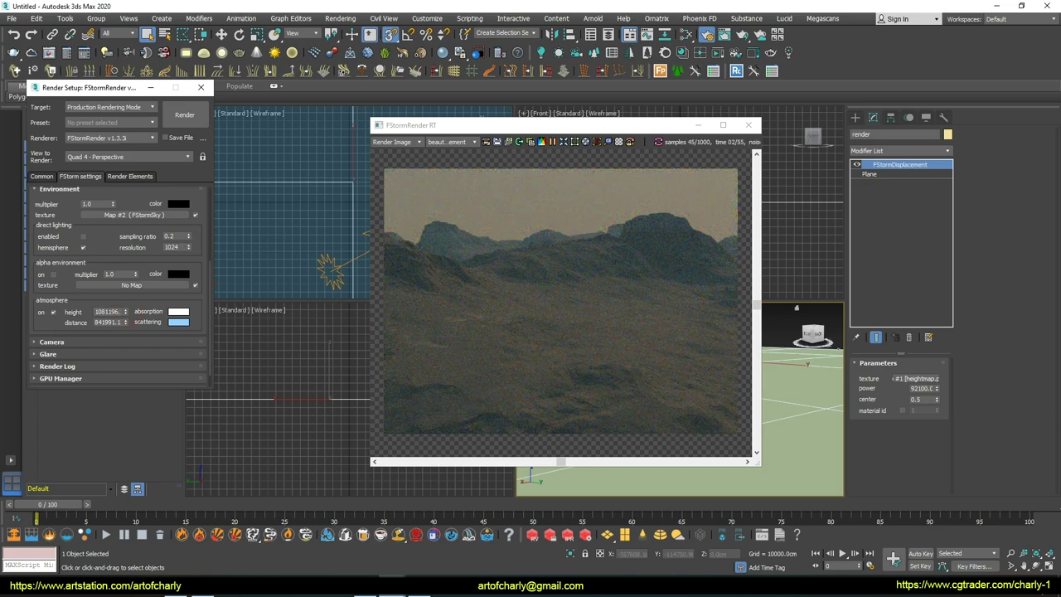
{"action": "left_click", "coordinate": [540, 317]}
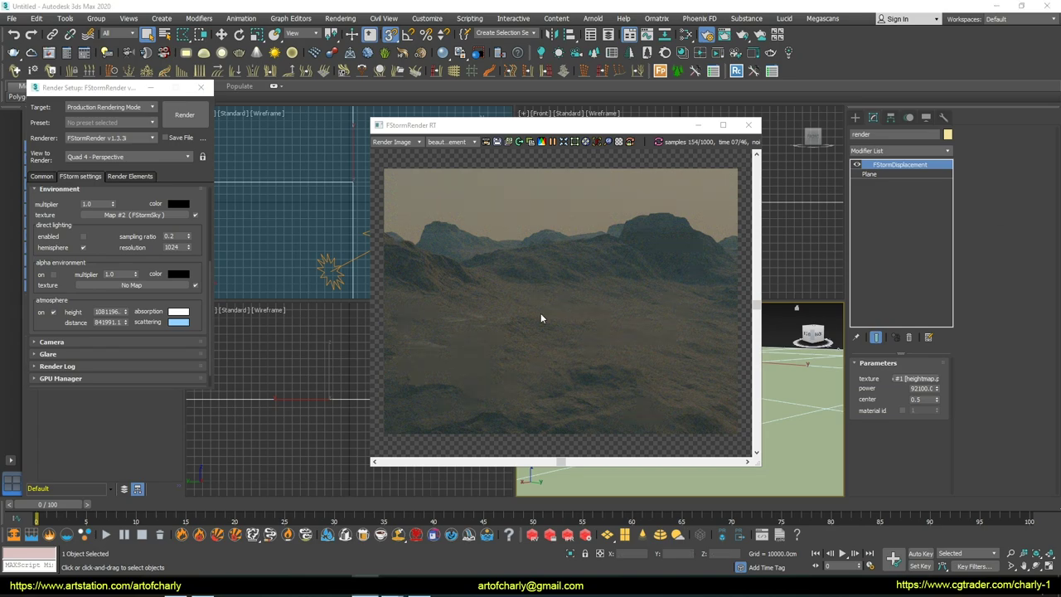
Adjust FStorm tone mapping: gamma slightly below 1.0, contrast 0.5 and burn value 0.5
{"action": "scroll", "coordinate": [78, 211], "scroll_direction": "up", "scroll_amount": 3}
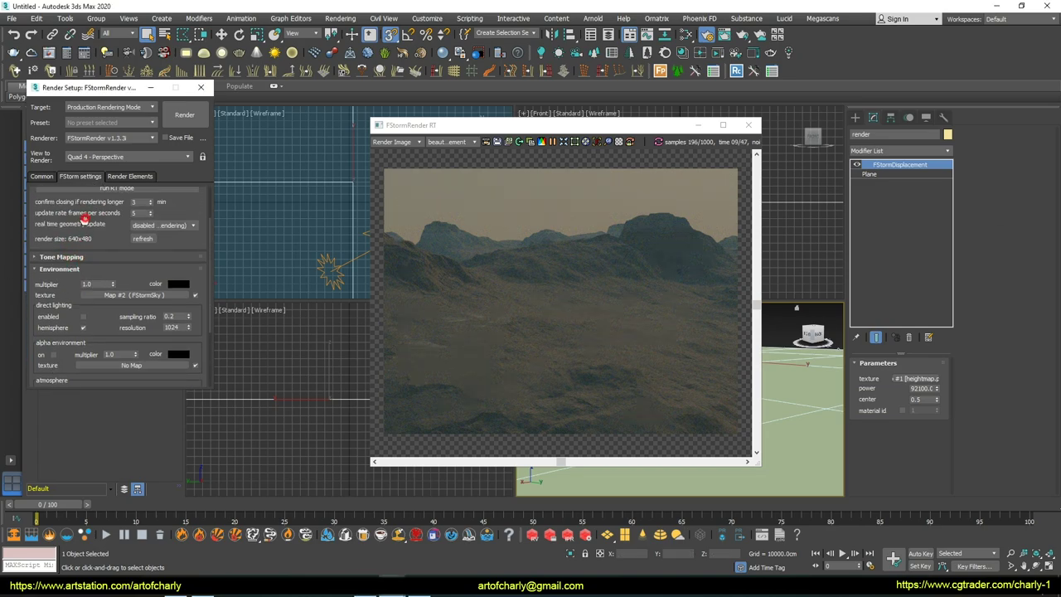
{"action": "left_click", "coordinate": [45, 238]}
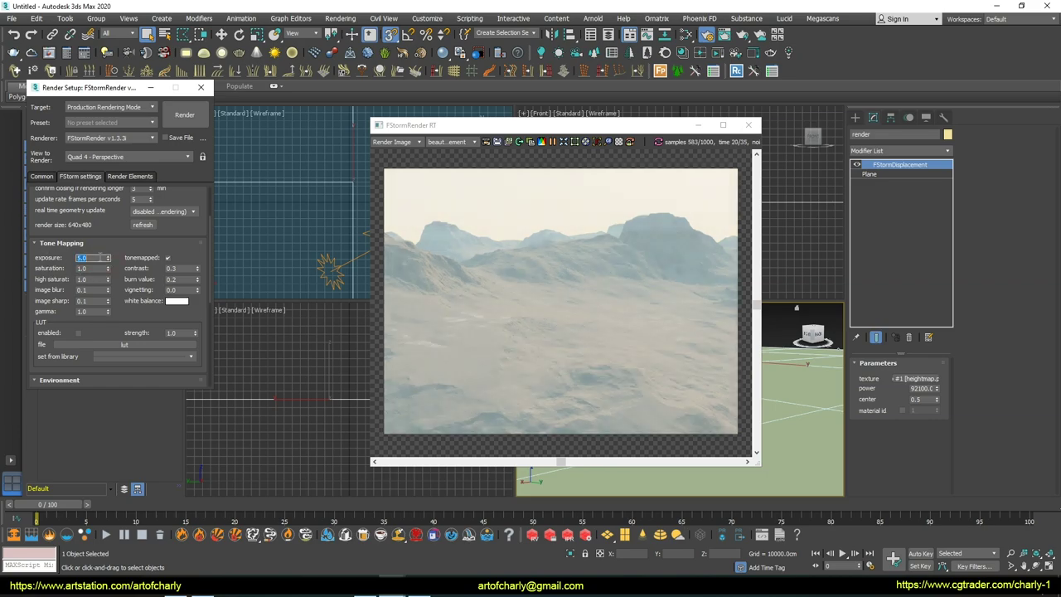
{"action": "left_click", "coordinate": [98, 300]}
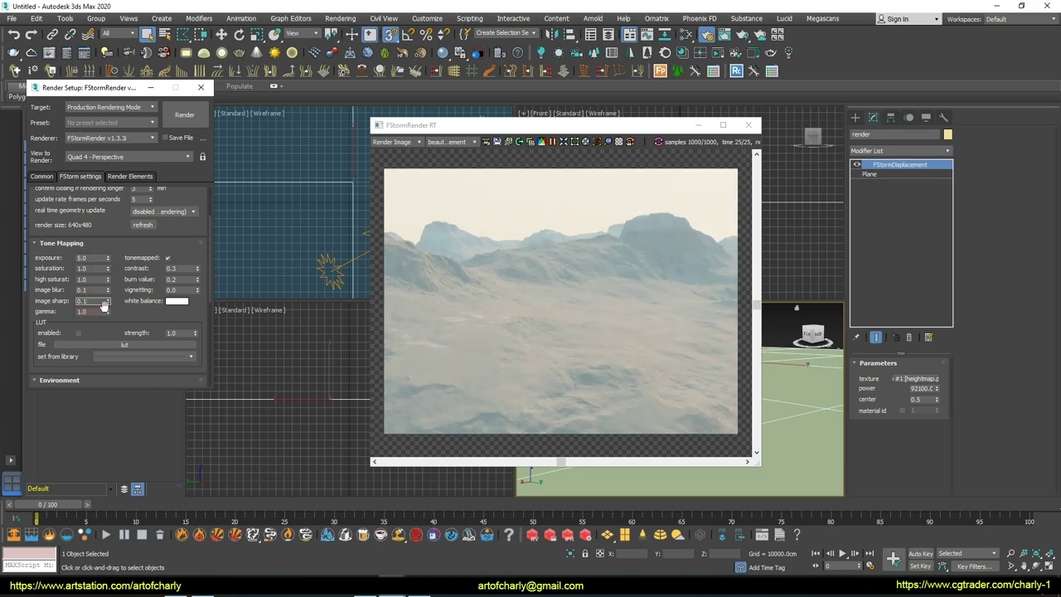
{"action": "type", "text": "0.2"}
{"action": "left_click_drag", "start_coordinate": [106, 313], "coordinate": [106, 316]}
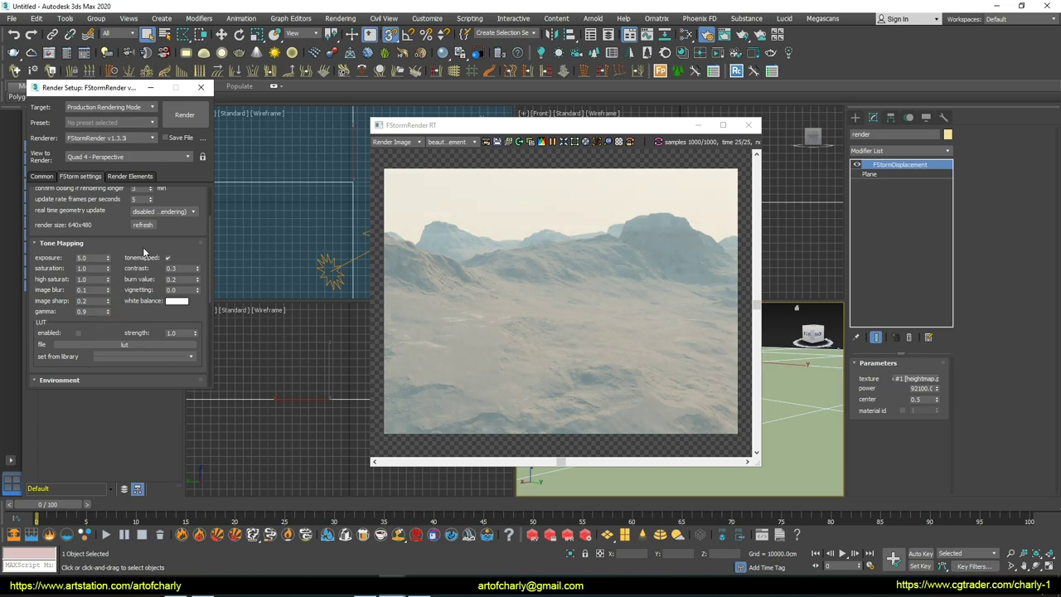
{"action": "key", "text": "Return"}
{"action": "key", "text": "Tab"}
{"action": "type", "text": "0.5"}
{"action": "key", "text": "Return"}
{"action": "key", "text": "Tab"}
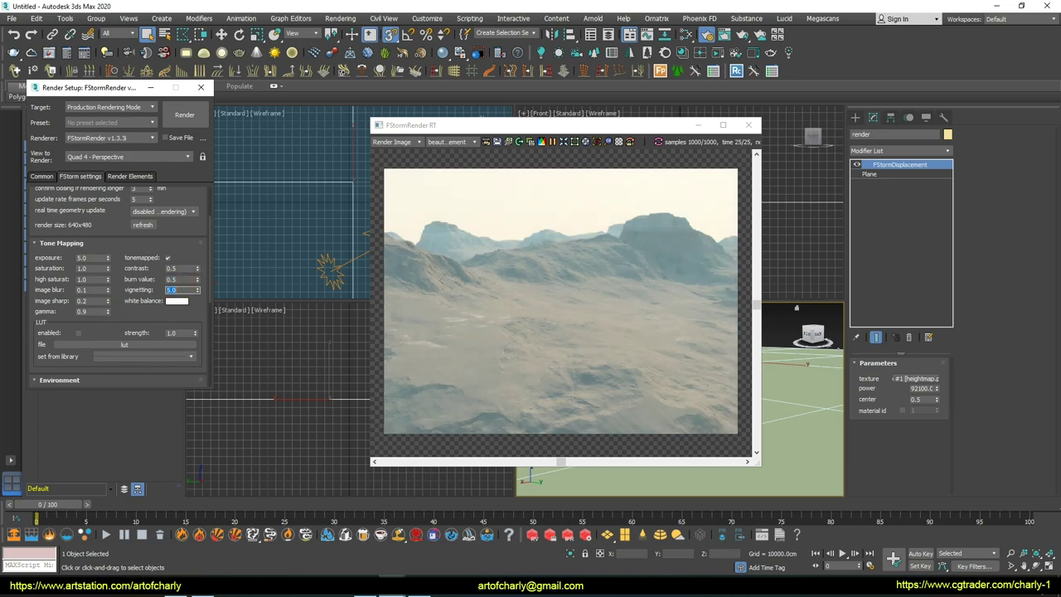
Make FStorm render the displaced terrain from the Perspective view
{"action": "left_click", "coordinate": [329, 269]}
{"action": "scroll", "coordinate": [113, 276], "scroll_direction": "down", "scroll_amount": 5}
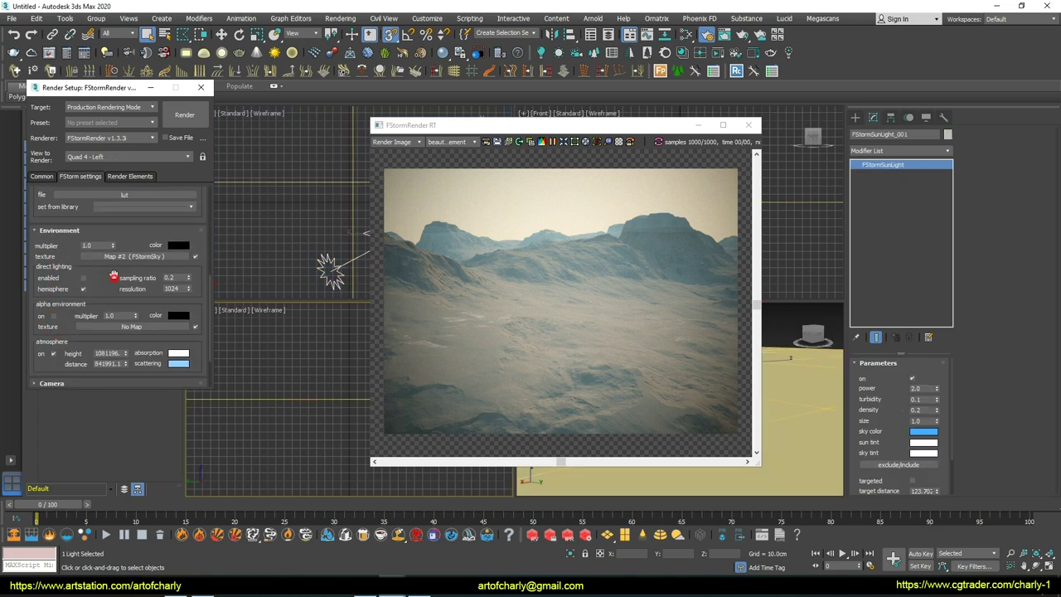
{"action": "scroll", "coordinate": [114, 276], "scroll_direction": "down", "scroll_amount": 1}
{"action": "right_click", "coordinate": [274, 290]}
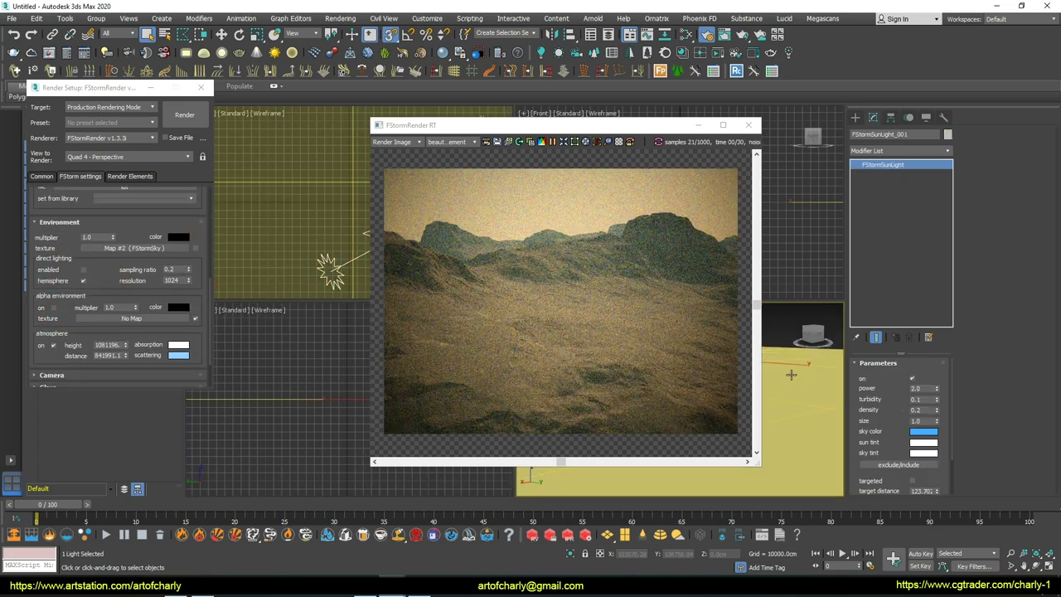
{"action": "left_click_drag", "start_coordinate": [100, 274], "coordinate": [105, 251]}
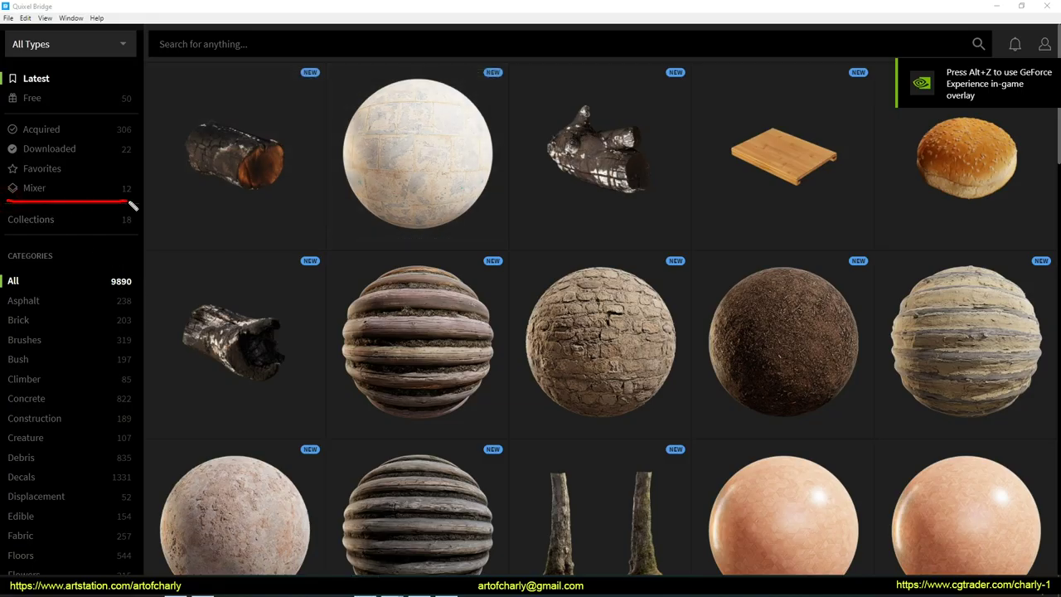
Open the Frozen_land Mixer material in Bridge with 8K texture resolution for 3ds Max export
{"action": "left_click", "coordinate": [41, 197]}
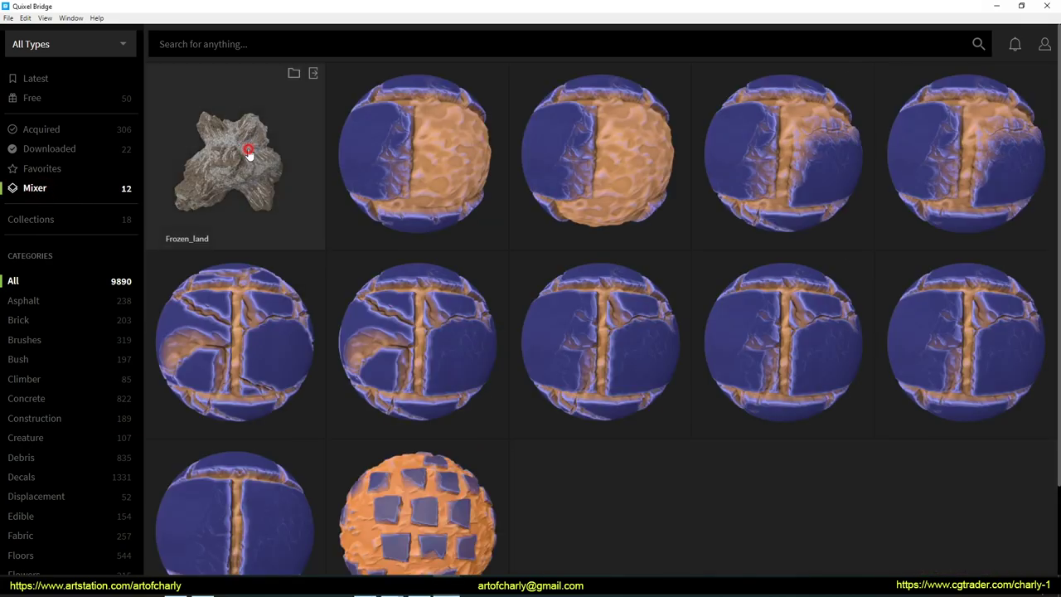
{"action": "left_click", "coordinate": [249, 154]}
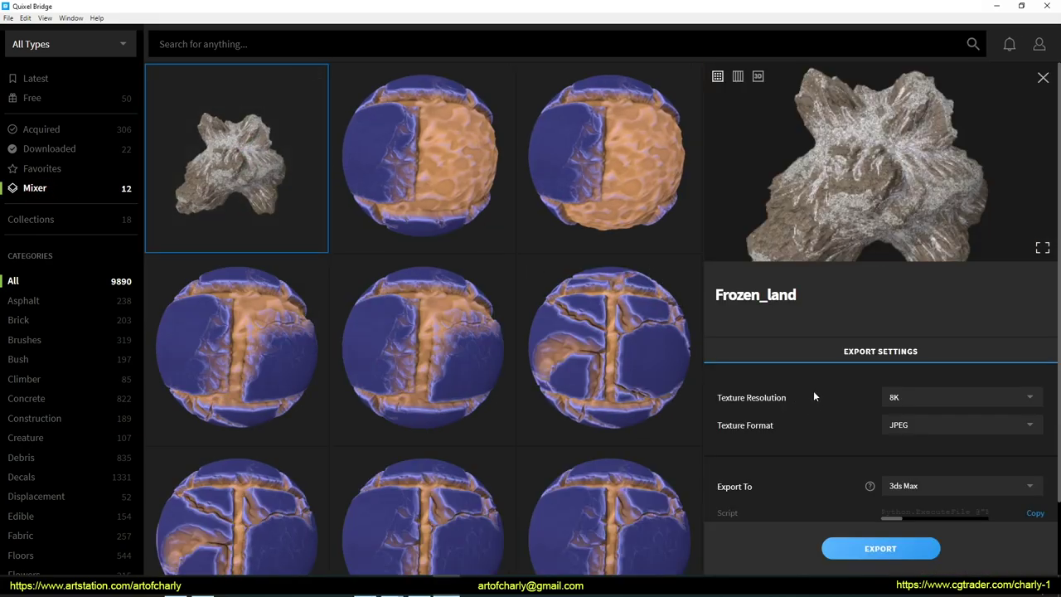
{"action": "left_click", "coordinate": [935, 398]}
{"action": "left_click", "coordinate": [910, 469]}
{"action": "scroll", "coordinate": [935, 421], "scroll_direction": "down", "scroll_amount": 2}
{"action": "left_click_drag", "start_coordinate": [877, 418], "coordinate": [863, 416]}
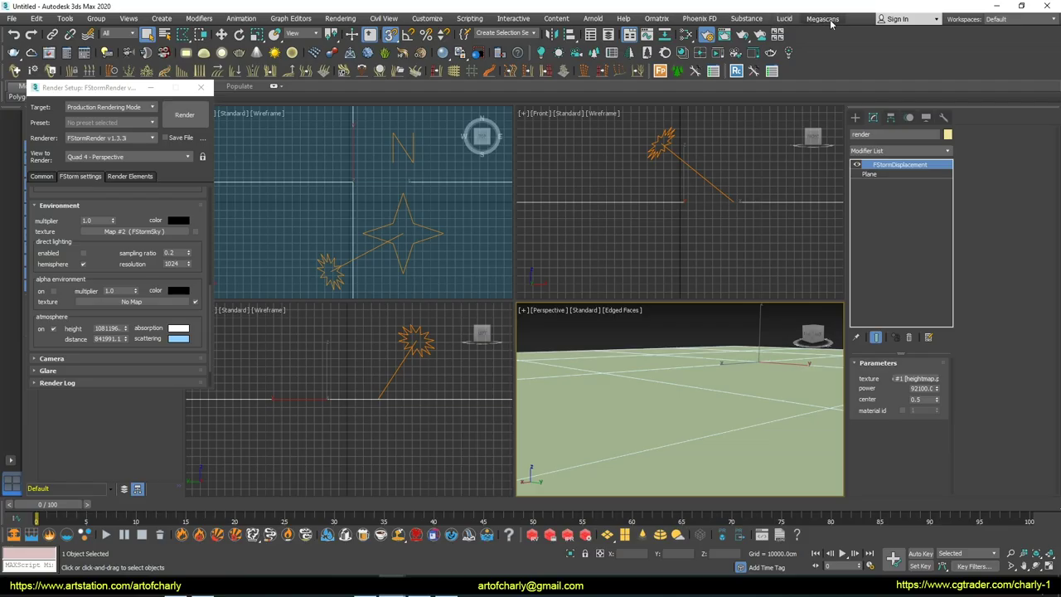
{"action": "left_click", "coordinate": [832, 18]}
Set LiveLink to the FStorm engine with Default FStorm workflow and export Frozen_land into 3ds Max
{"action": "left_click", "coordinate": [832, 38]}
{"action": "left_click_drag", "start_coordinate": [533, 142], "coordinate": [345, 123]}
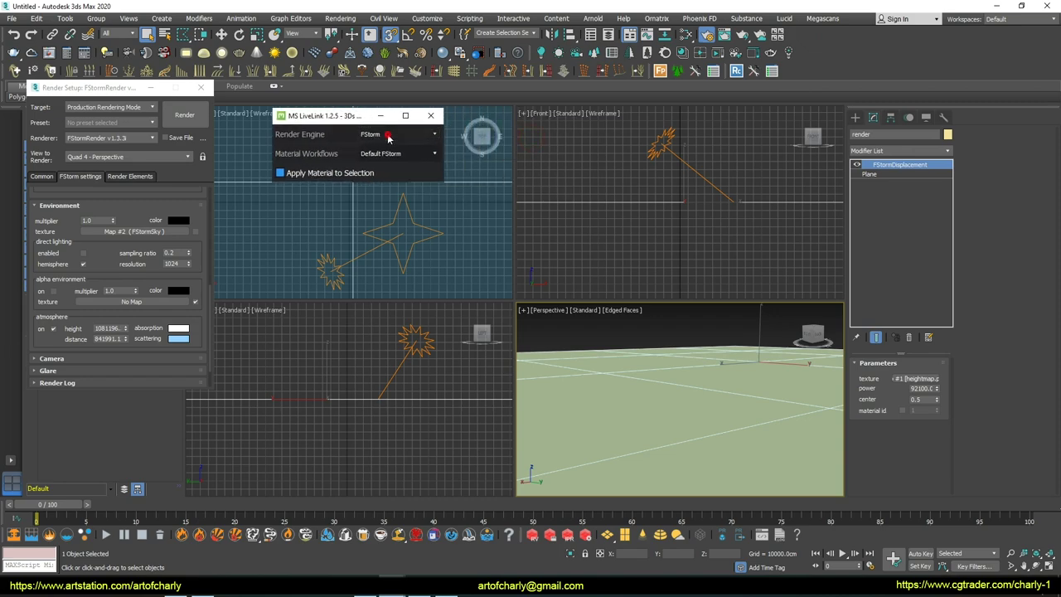
{"action": "left_click", "coordinate": [396, 134]}
{"action": "left_click", "coordinate": [377, 190]}
{"action": "left_click", "coordinate": [401, 157]}
{"action": "left_click", "coordinate": [400, 165]}
{"action": "left_click_drag", "start_coordinate": [343, 116], "coordinate": [311, 115]}
{"action": "left_click", "coordinate": [623, 375]}
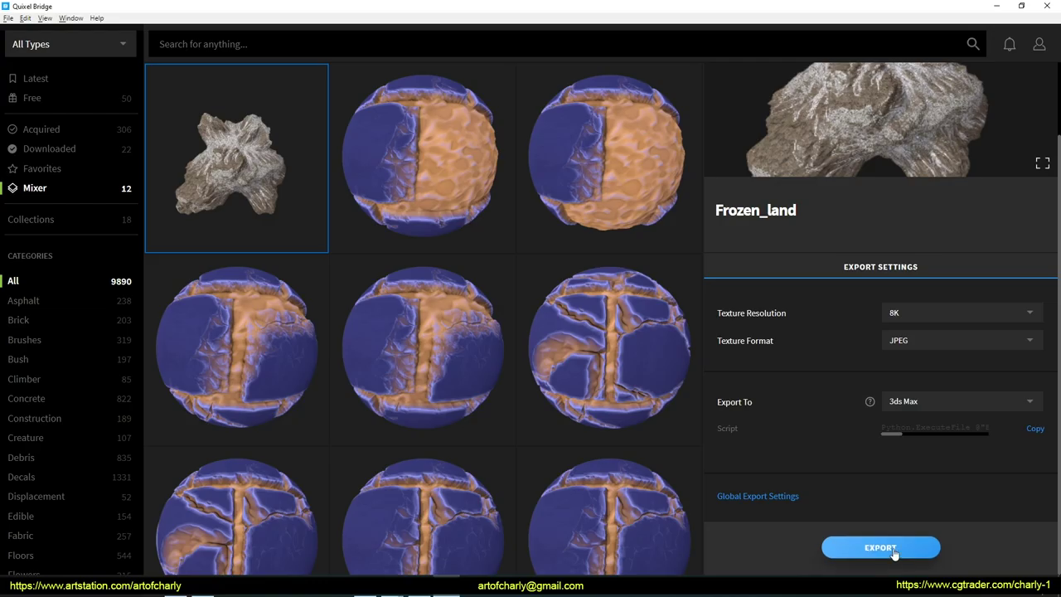
{"action": "left_click", "coordinate": [895, 551]}
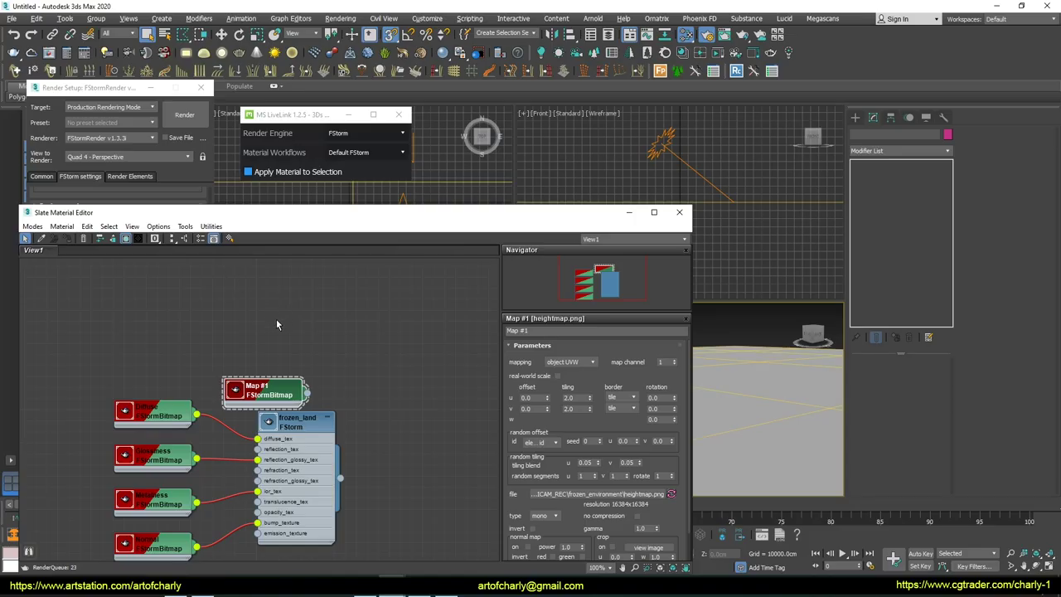
Move the heightmap node beside Frozen_land and delete the plane's duplicate Frozen_land displacement modifier
{"action": "mouse_move", "coordinate": [248, 383]}
{"action": "left_mouse_down"}
{"action": "mouse_move", "coordinate": [301, 334]}
{"action": "mouse_move", "coordinate": [464, 307]}
{"action": "left_mouse_up"}
{"action": "left_click", "coordinate": [260, 520]}
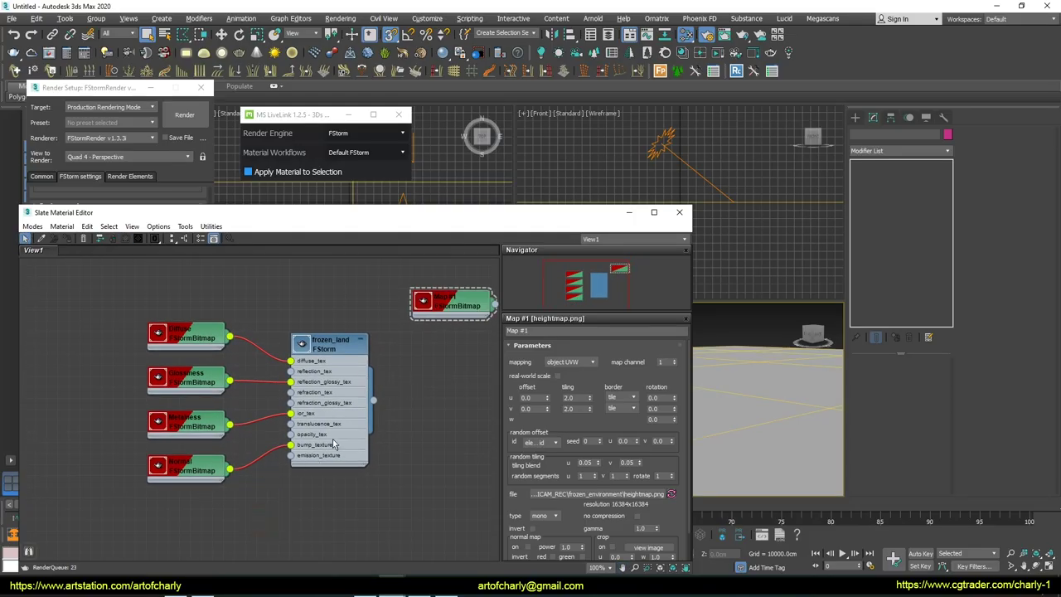
{"action": "left_click", "coordinate": [784, 407]}
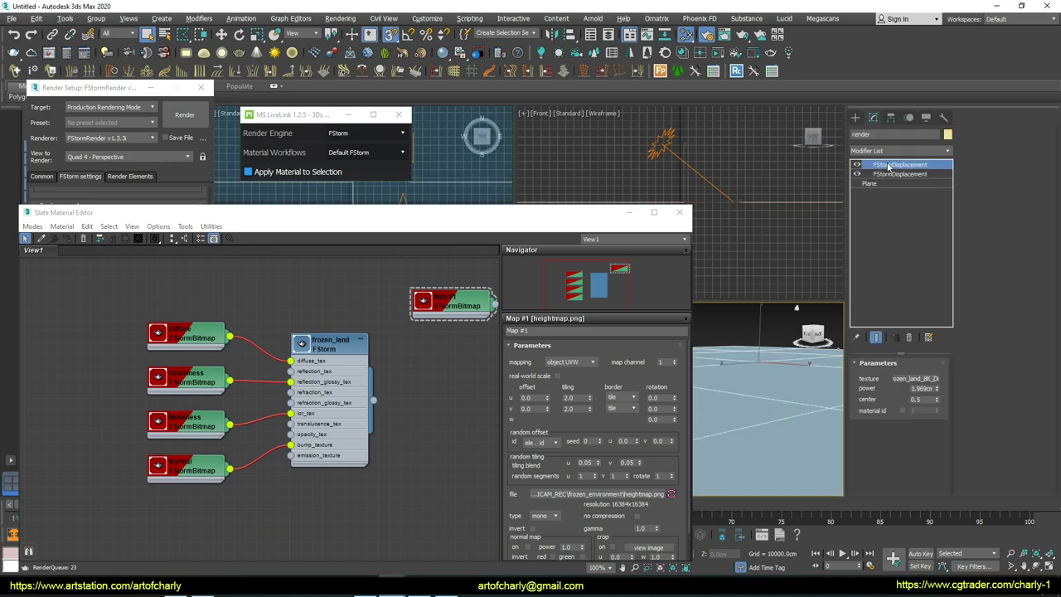
{"action": "left_click", "coordinate": [856, 170]}
{"action": "left_click_drag", "start_coordinate": [900, 163], "coordinate": [897, 173]}
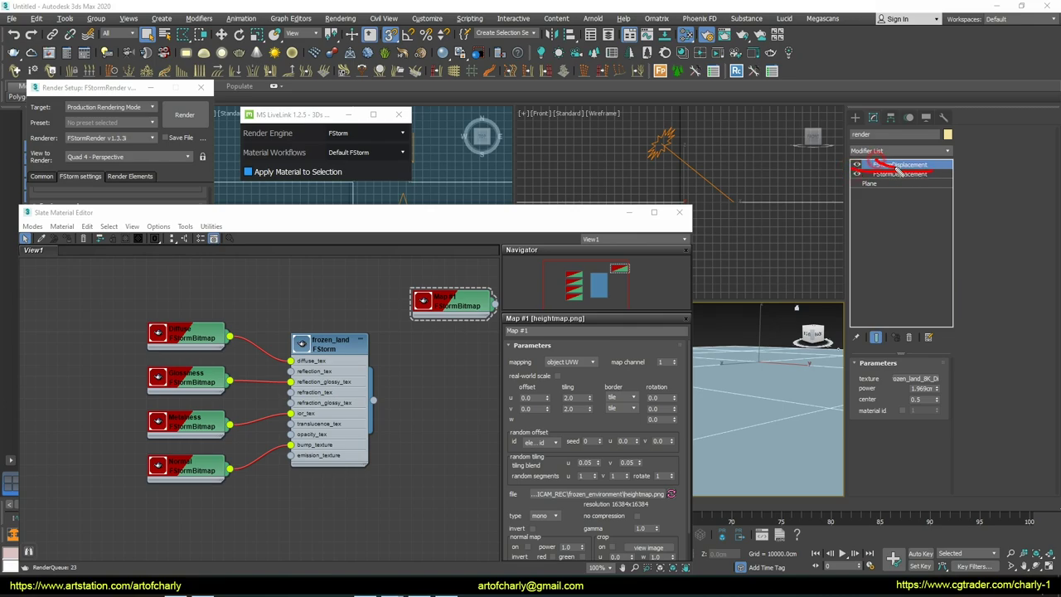
{"action": "left_click", "coordinate": [908, 337]}
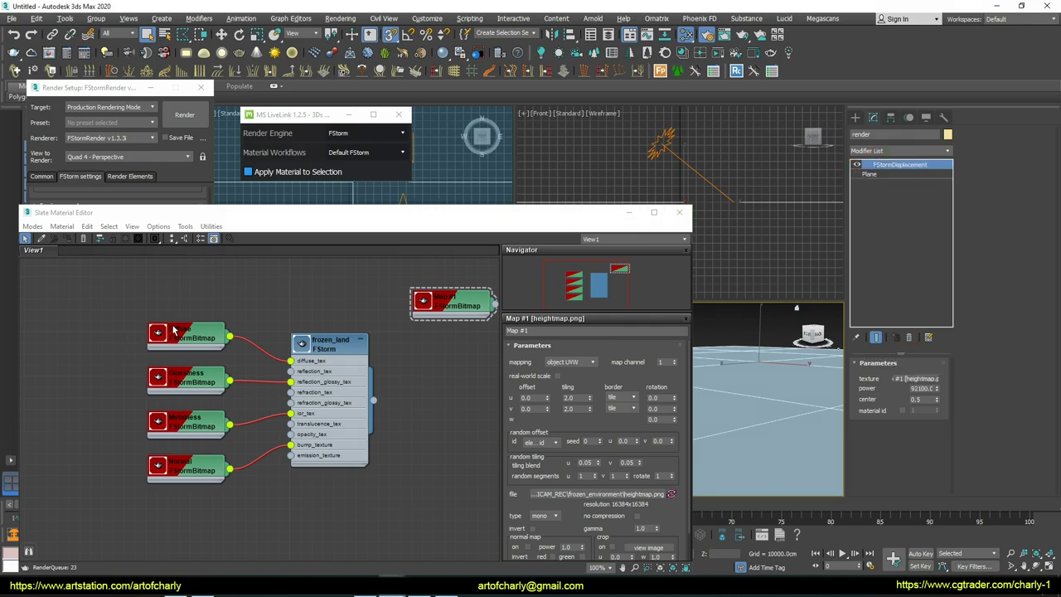
Close the Slate Material Editor and scroll back up the settings panel
{"action": "left_click", "coordinate": [351, 343]}
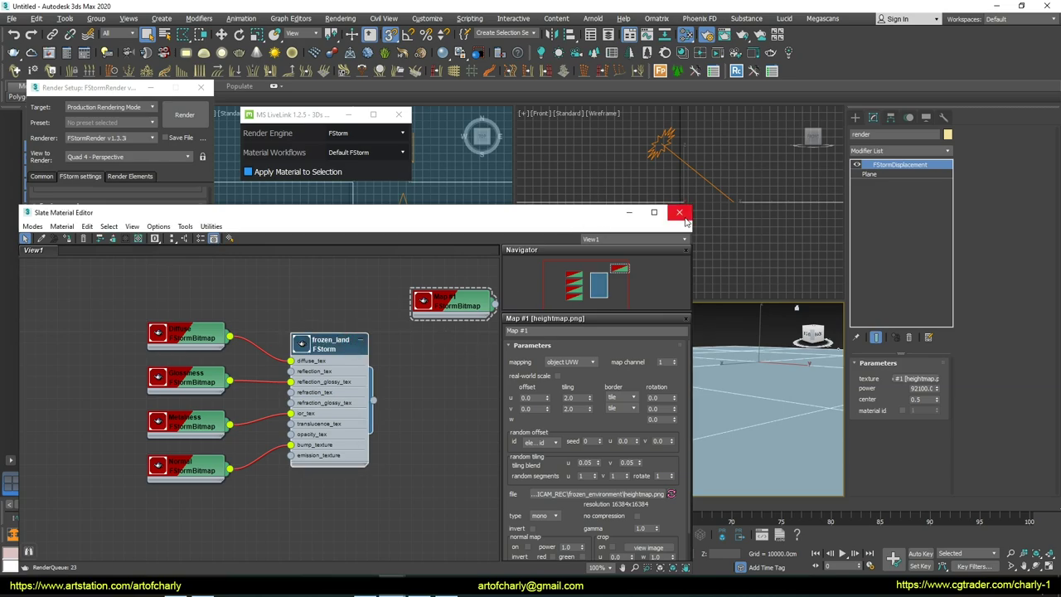
{"action": "left_click", "coordinate": [678, 212]}
{"action": "scroll", "coordinate": [89, 273], "scroll_direction": "up", "scroll_amount": 1}
{"action": "scroll", "coordinate": [90, 278], "scroll_direction": "up", "scroll_amount": 1}
{"action": "scroll", "coordinate": [99, 290], "scroll_direction": "up", "scroll_amount": 2}
{"action": "left_click_drag", "start_coordinate": [111, 285], "coordinate": [115, 347]}
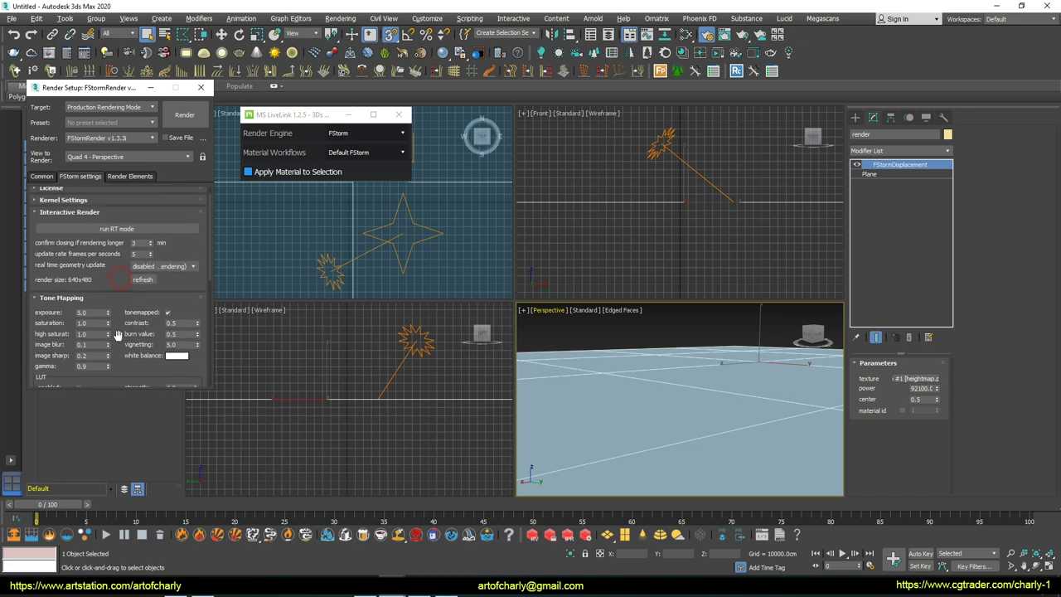
Start FStorm's RT interactive render and close the LiveLink settings window
{"action": "left_click", "coordinate": [113, 231]}
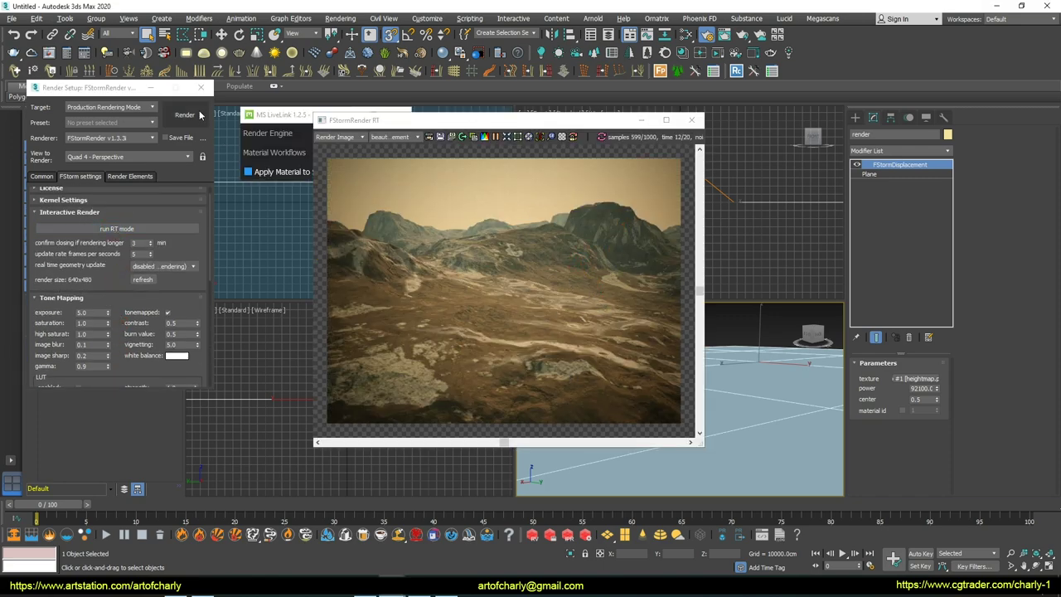
{"action": "left_click", "coordinate": [278, 116]}
{"action": "left_click", "coordinate": [354, 116]}
{"action": "left_click_drag", "start_coordinate": [398, 121], "coordinate": [369, 120]}
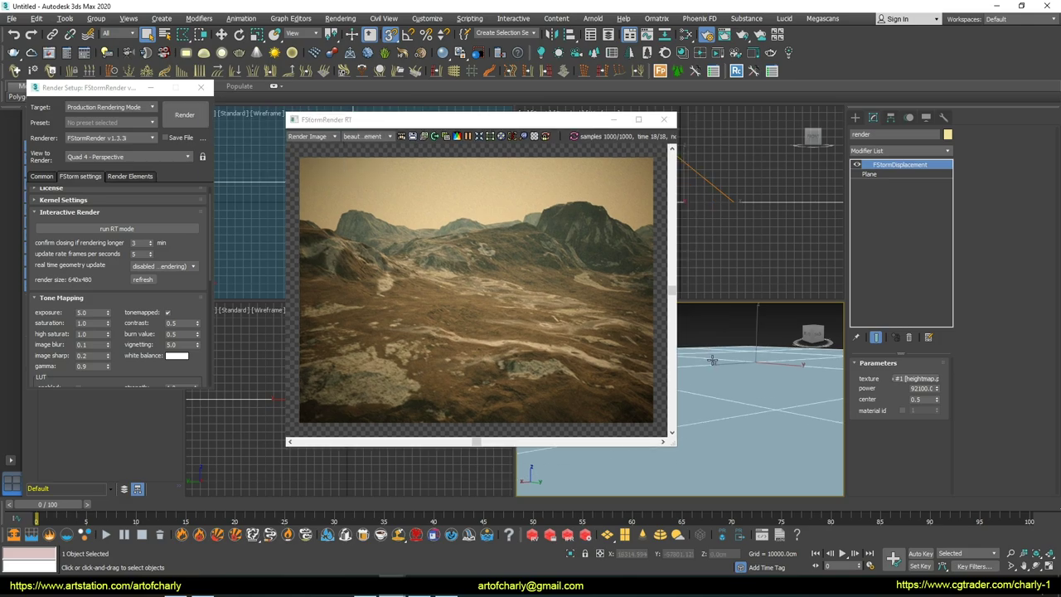
Orbit and pan the Perspective view to frame a closer view of a mountain peak
{"action": "left_click_drag", "start_coordinate": [390, 182], "coordinate": [419, 185]}
{"action": "middle_click_drag", "start_coordinate": [745, 364], "coordinate": [705, 387]}
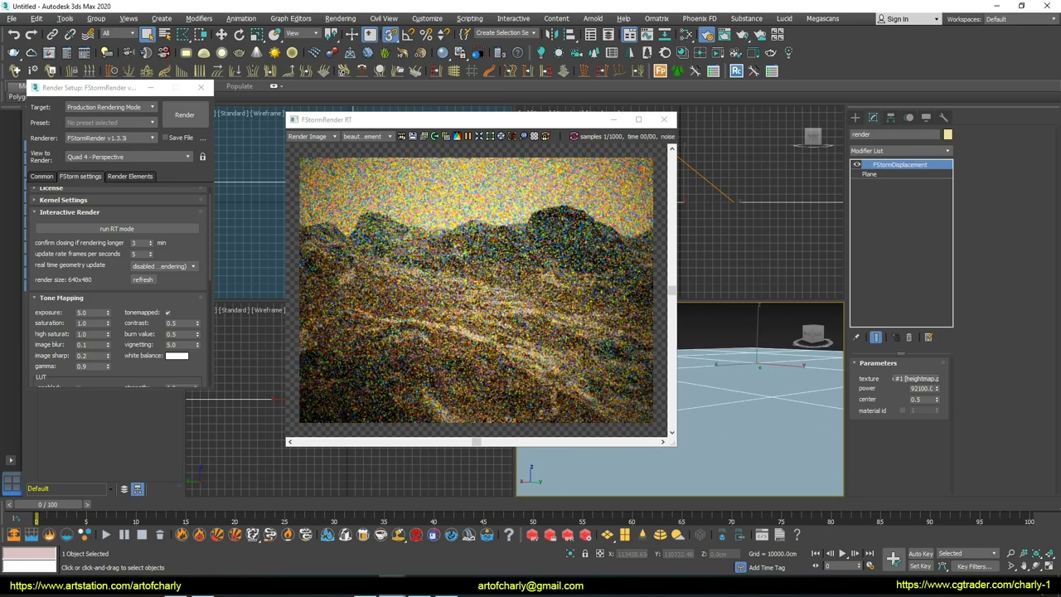
{"action": "middle_click_drag", "start_coordinate": [705, 387], "coordinate": [752, 380]}
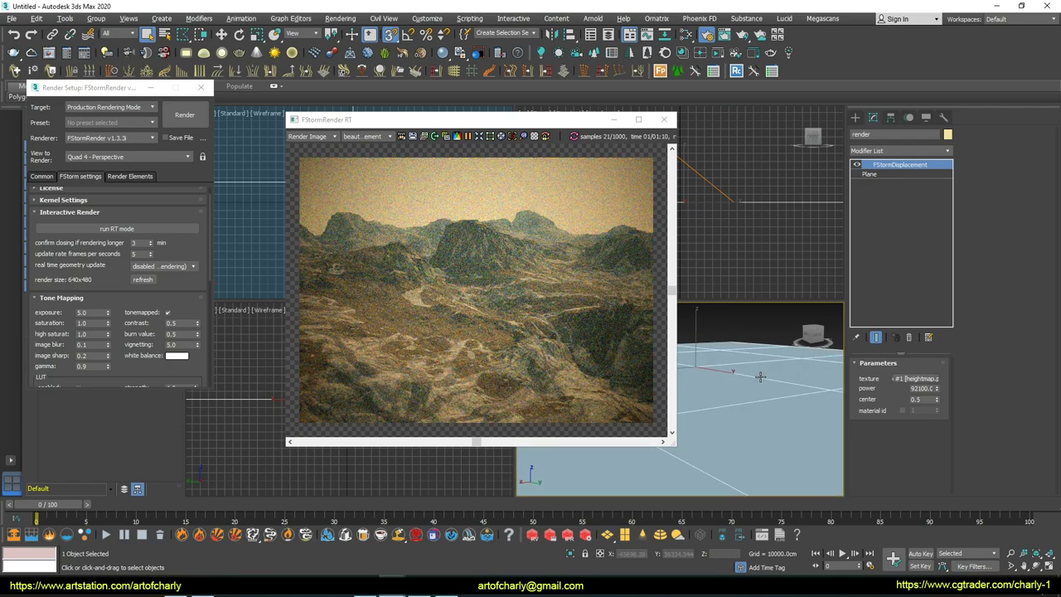
{"action": "middle_click_drag", "start_coordinate": [753, 393], "coordinate": [739, 395], "text": "alt"}
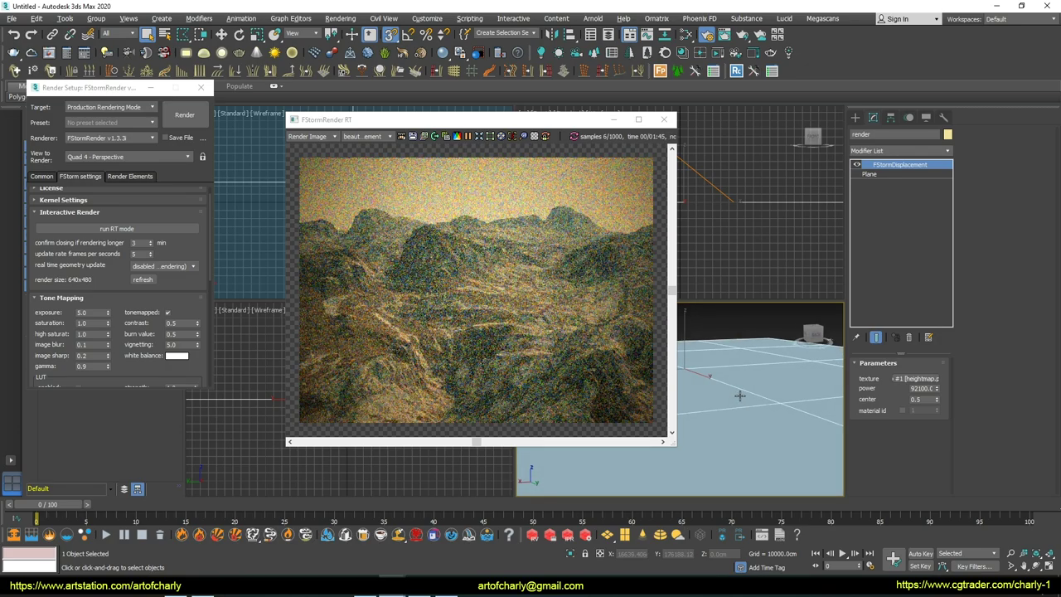
{"action": "mouse_move", "coordinate": [741, 395]}
{"action": "middle_mouse_down", "text": "alt"}
{"action": "mouse_move", "coordinate": [729, 392]}
{"action": "mouse_move", "coordinate": [730, 369]}
{"action": "middle_mouse_up", "text": "alt"}
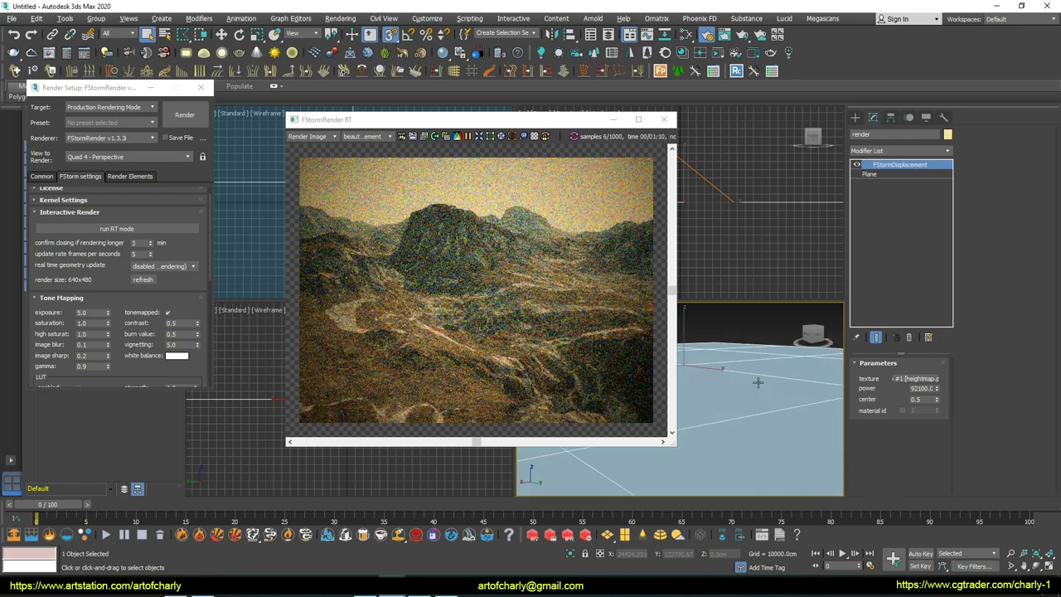
{"action": "mouse_move", "coordinate": [751, 416]}
{"action": "middle_mouse_down"}
{"action": "mouse_move", "coordinate": [786, 373]}
{"action": "mouse_move", "coordinate": [791, 407]}
{"action": "mouse_move", "coordinate": [756, 414]}
{"action": "mouse_move", "coordinate": [843, 394]}
{"action": "mouse_move", "coordinate": [782, 397]}
{"action": "middle_mouse_up"}
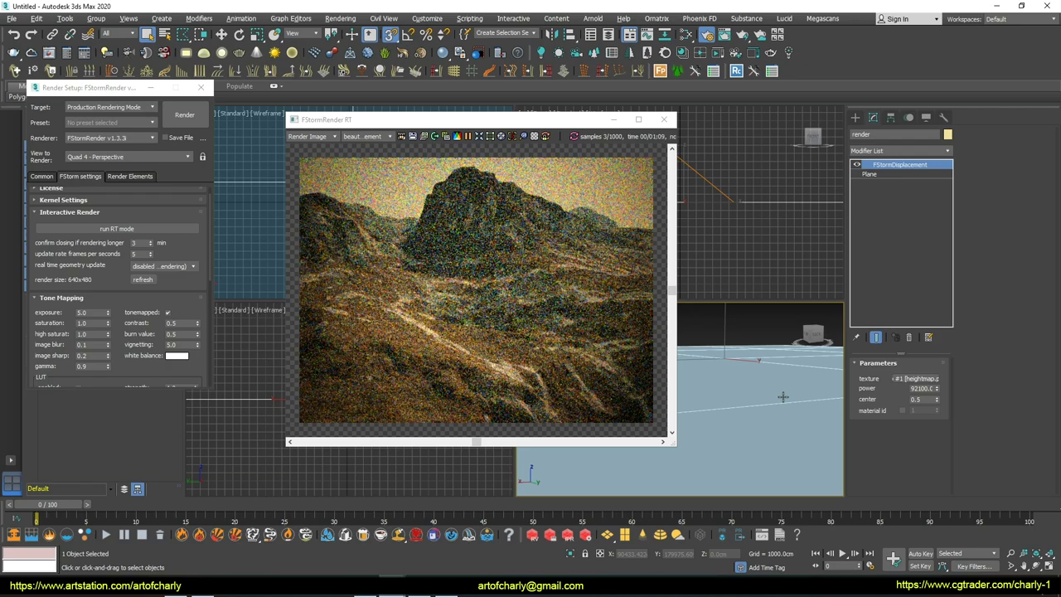
{"action": "mouse_move", "coordinate": [781, 393]}
{"action": "middle_mouse_down"}
{"action": "mouse_move", "coordinate": [794, 423]}
{"action": "mouse_move", "coordinate": [791, 406]}
{"action": "middle_mouse_up"}
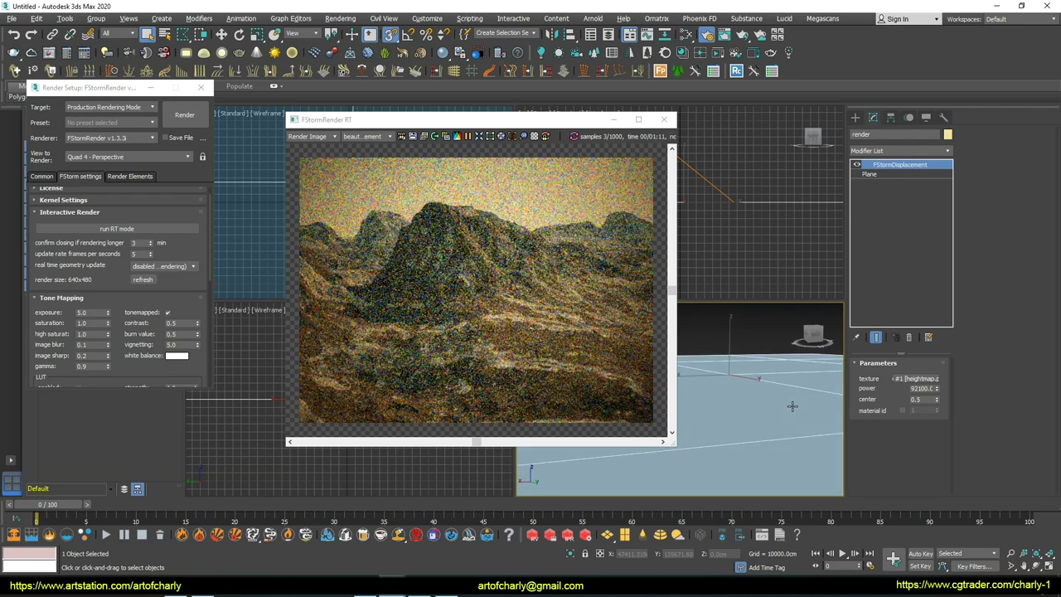
{"action": "middle_click_drag", "start_coordinate": [792, 406], "coordinate": [789, 407], "text": "alt"}
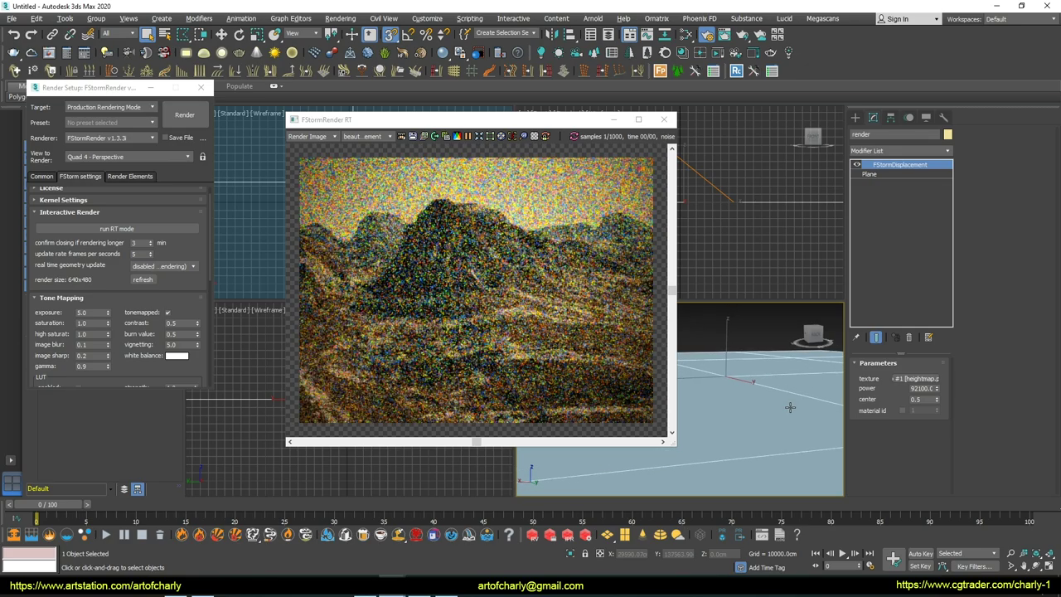